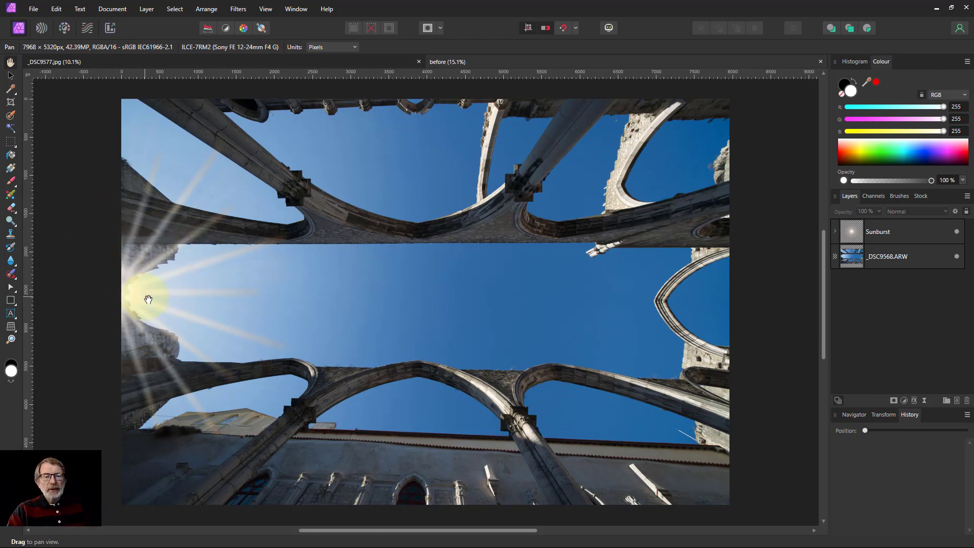
Examine the sun's rays and coloured lens flare spots in the reference photo _DSC9577.jpg
left_click(235, 61)
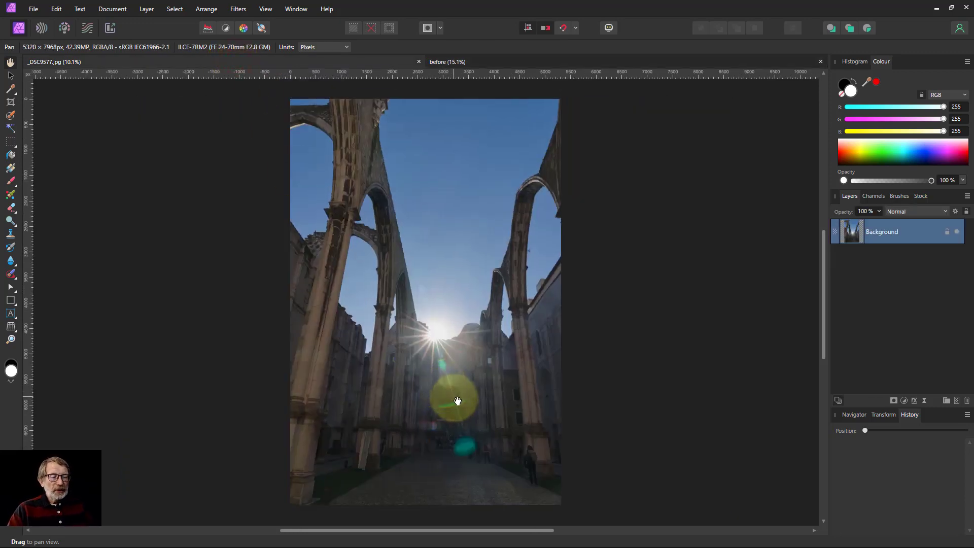
scroll(458, 400, "up", 3)
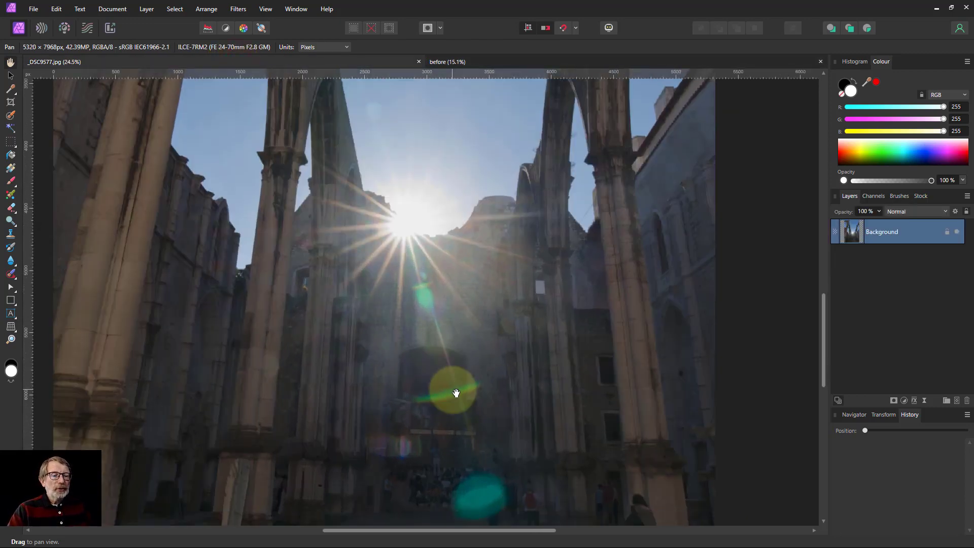
scroll(457, 393, "down", 1)
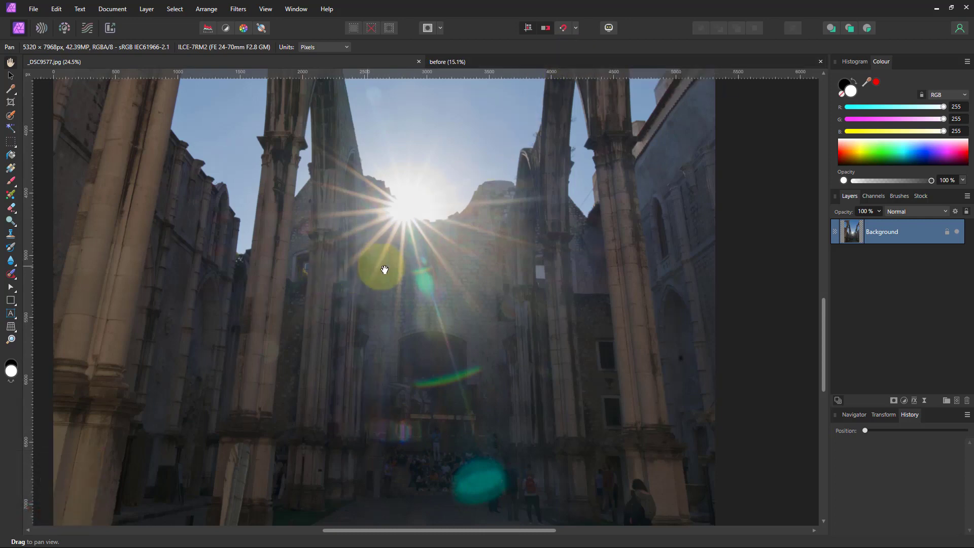
Switch to the before document and expand the Sunburst group and its nested group to examine their layers
left_click(483, 62)
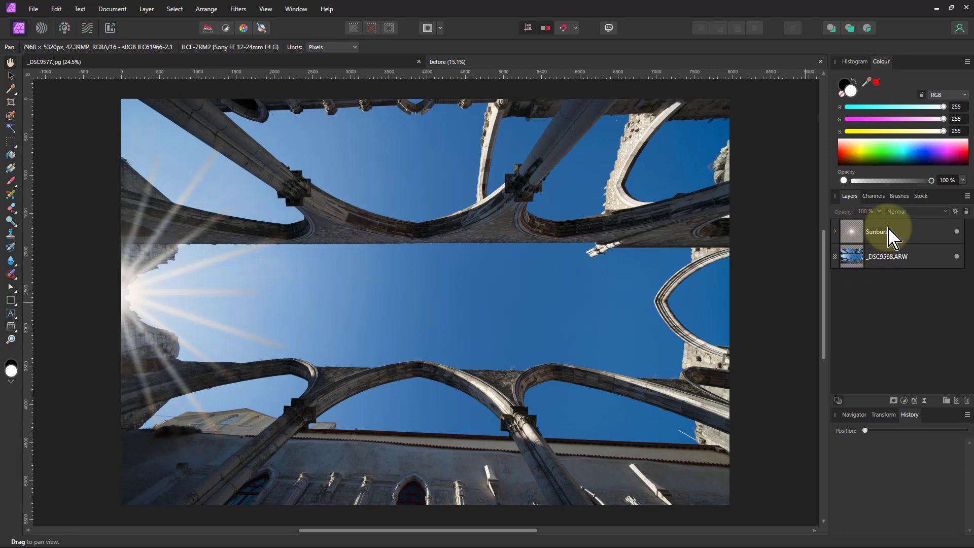
left_click(837, 232)
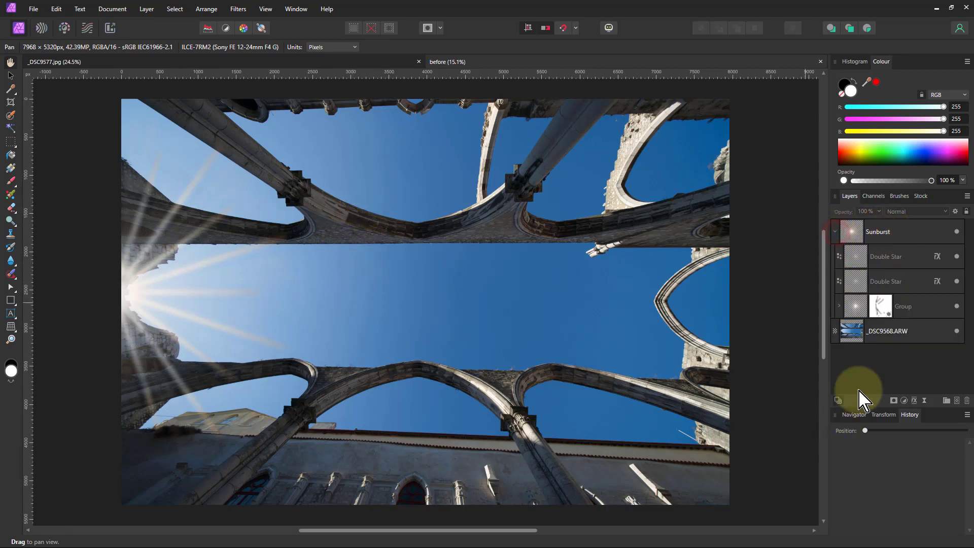
left_click(839, 307)
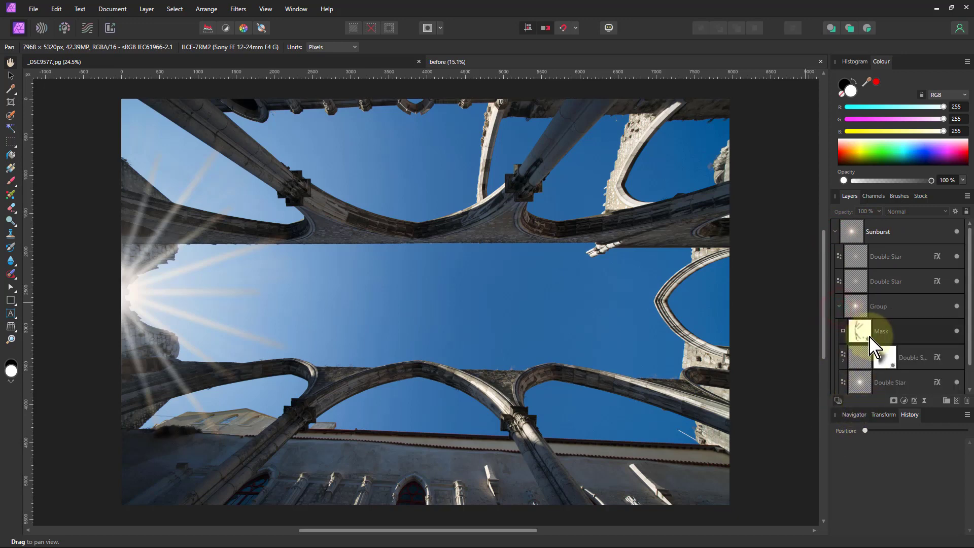
scroll(871, 343, "down", 2)
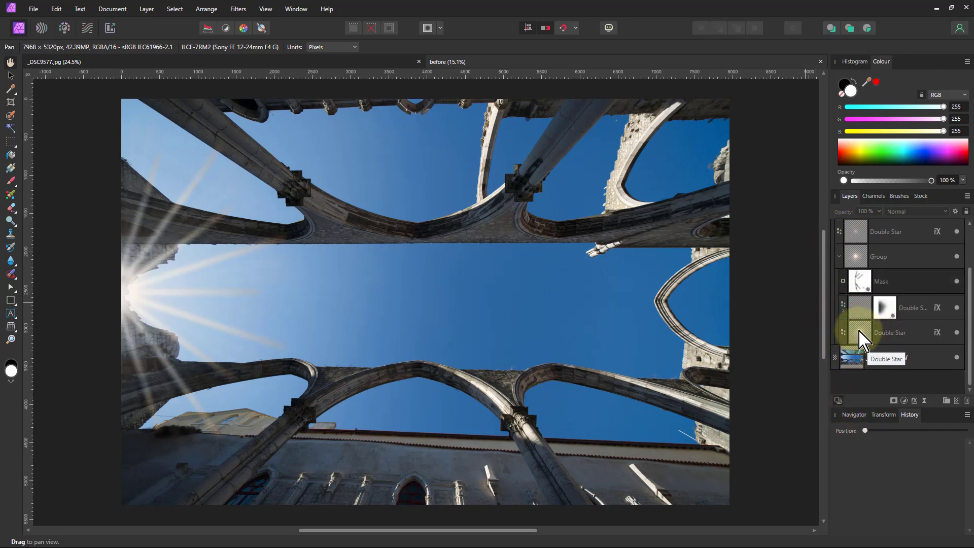
Inspect the Gaussian Blur layer effect on the lowest Double Star layer, then close the effects and collapse the Sunburst group
left_click(861, 338)
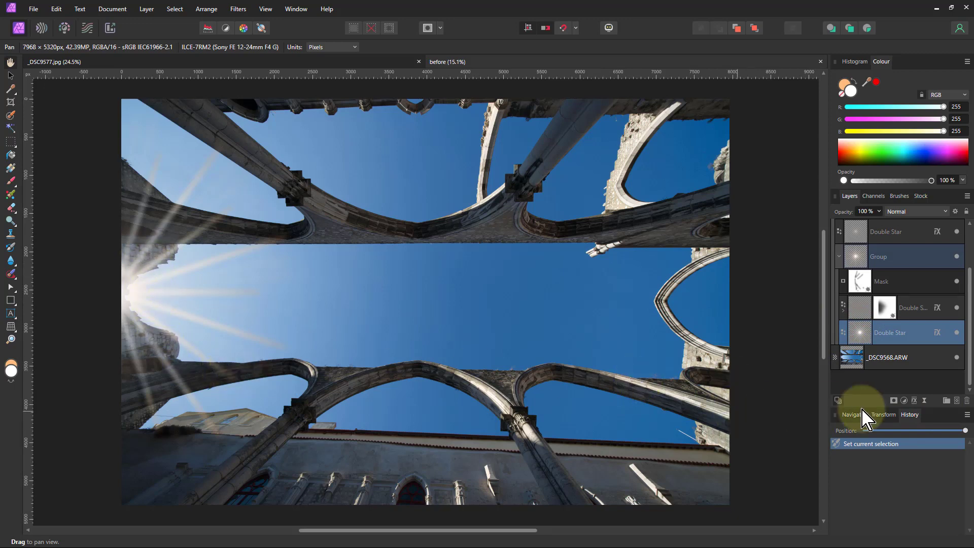
left_click(915, 401)
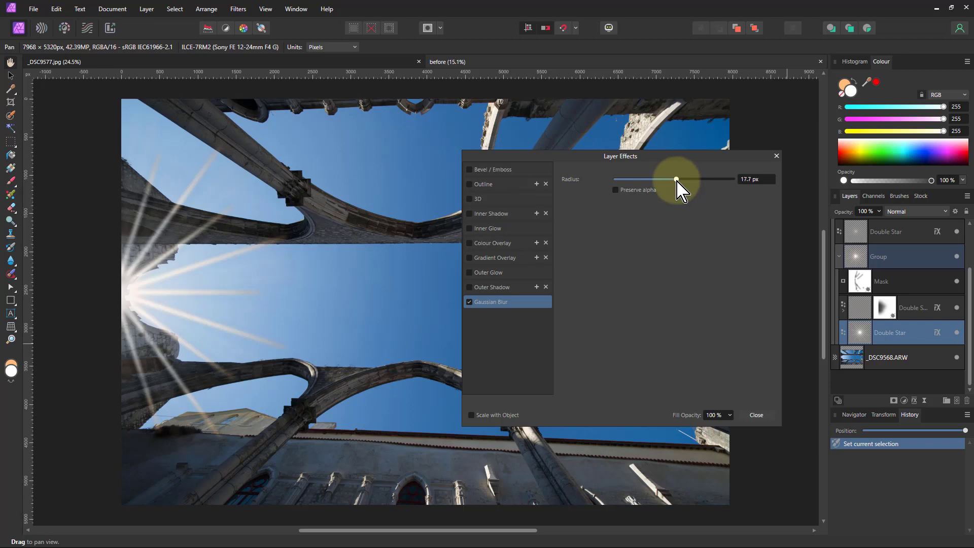
left_click_drag(676, 181, 677, 180)
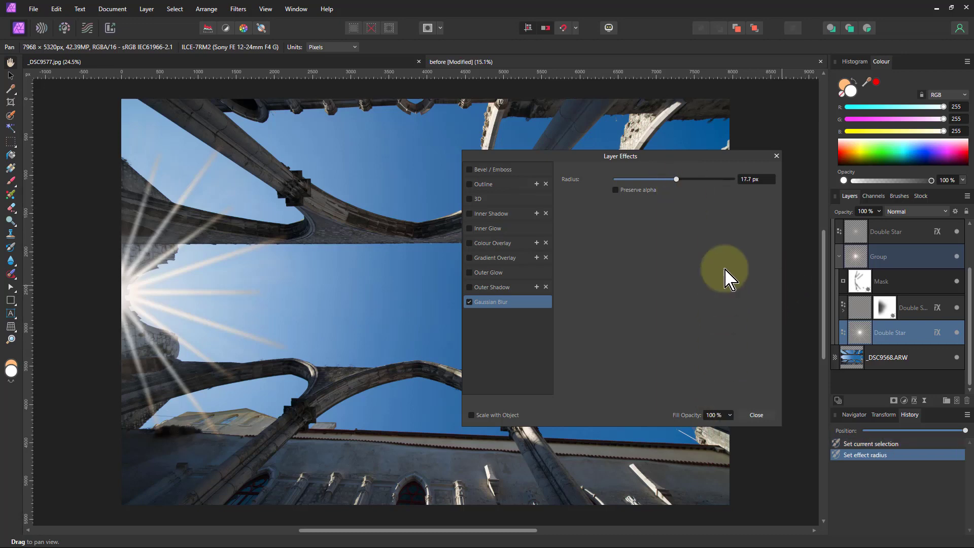
left_click(777, 157)
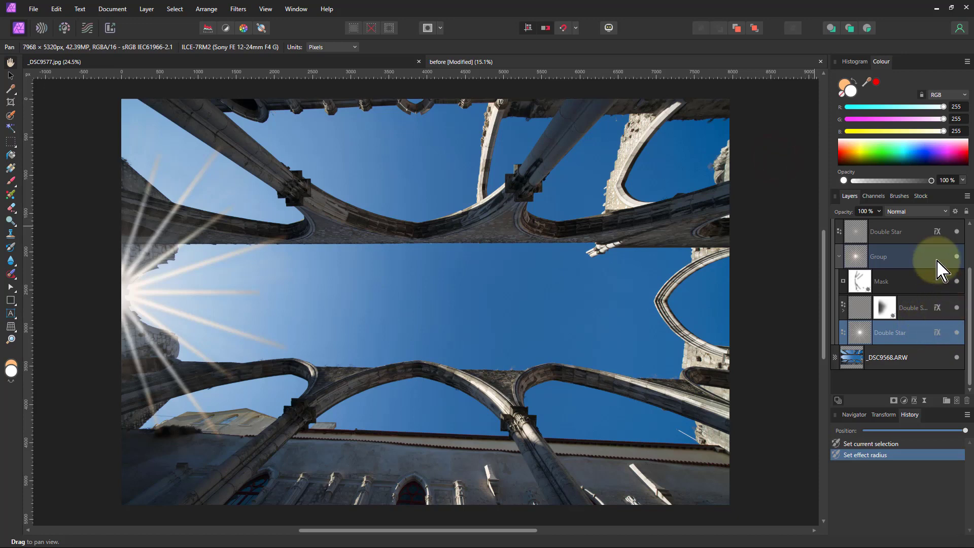
scroll(873, 263, "up", 2)
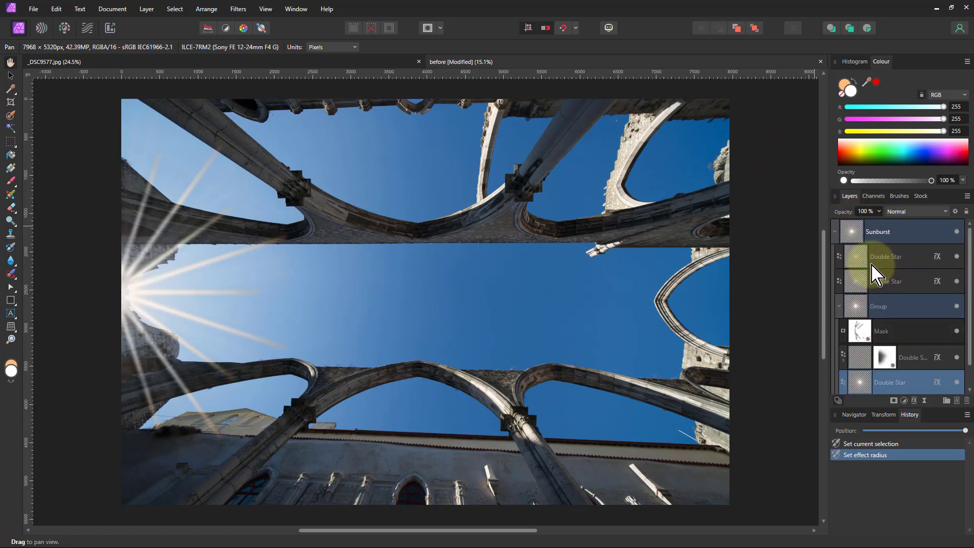
left_click(836, 233)
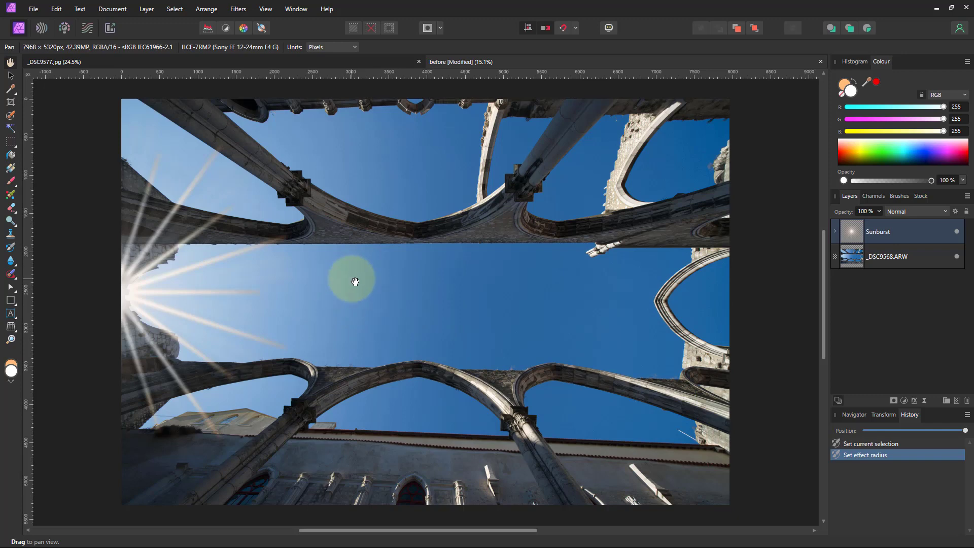
Sample the teal lens flare spot near the bottom of _DSC9577.jpg with the colour picker, then return to the before document
left_click(239, 61)
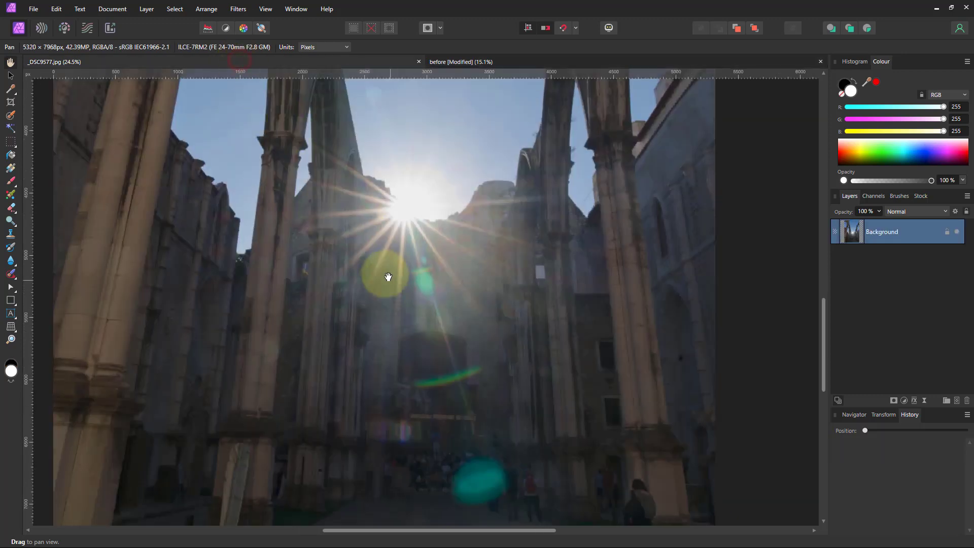
scroll(502, 503, "down", 1)
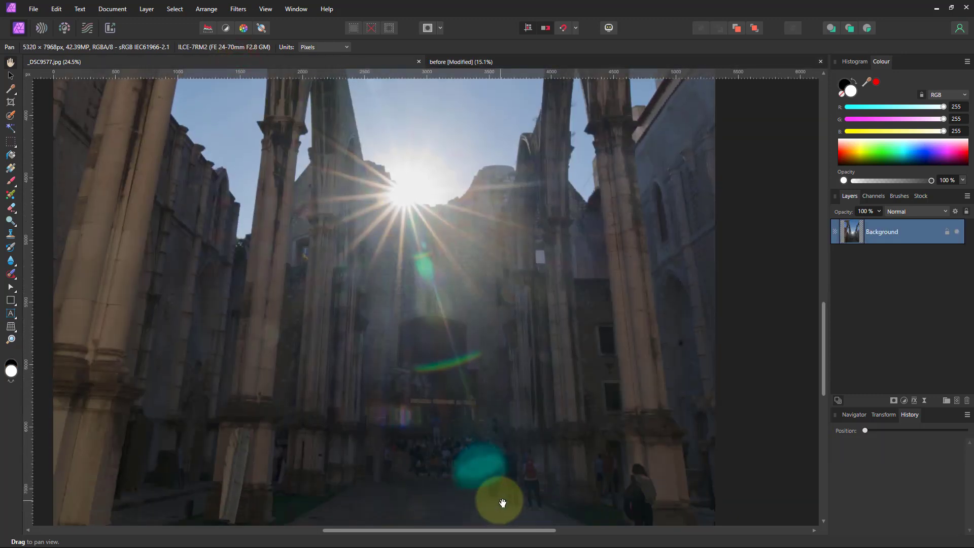
scroll(497, 502, "up", 5)
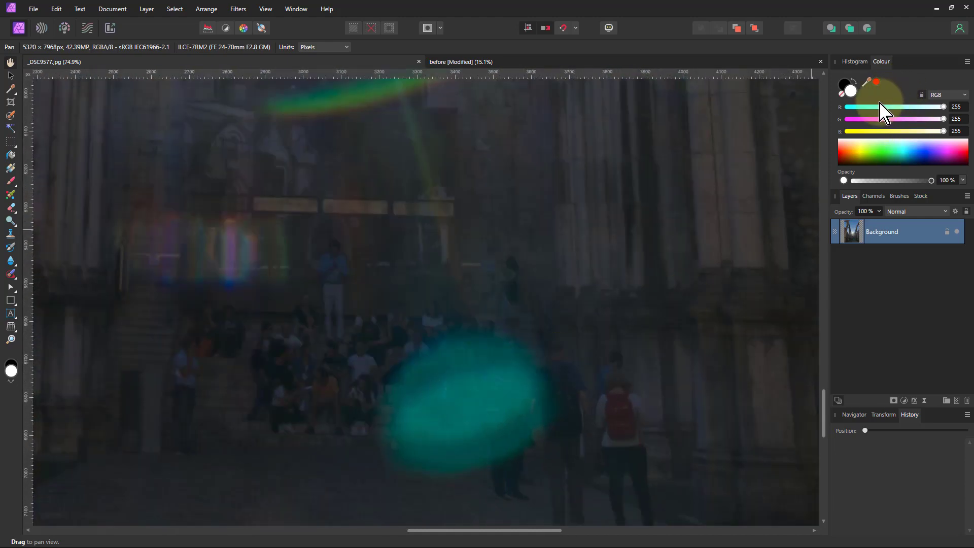
left_click_drag(862, 89, 468, 398)
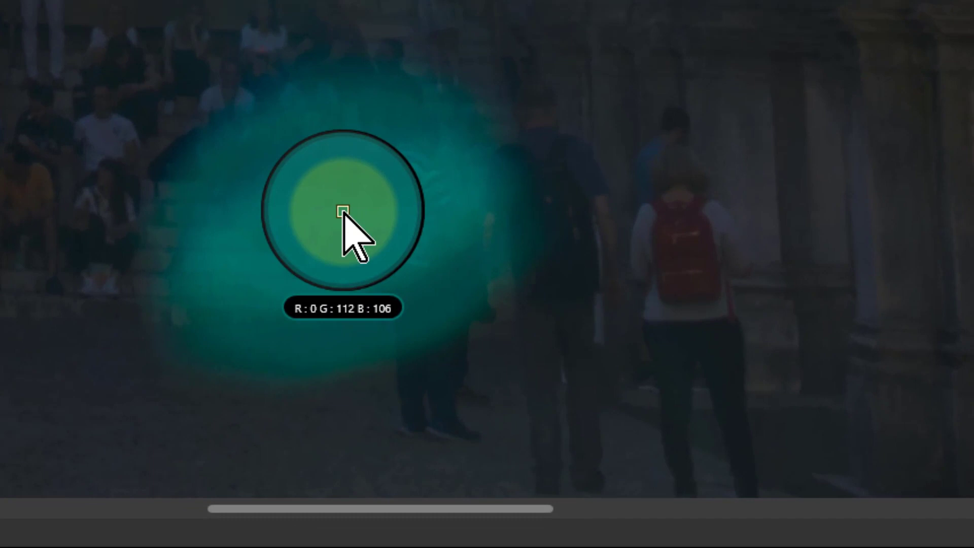
left_click_drag(343, 211, 344, 215)
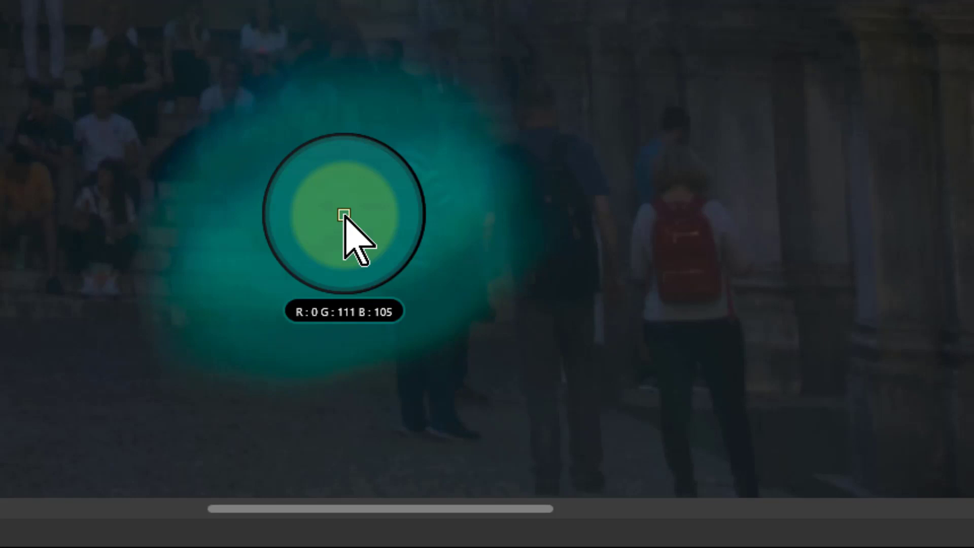
left_click_drag(344, 216, 348, 215)
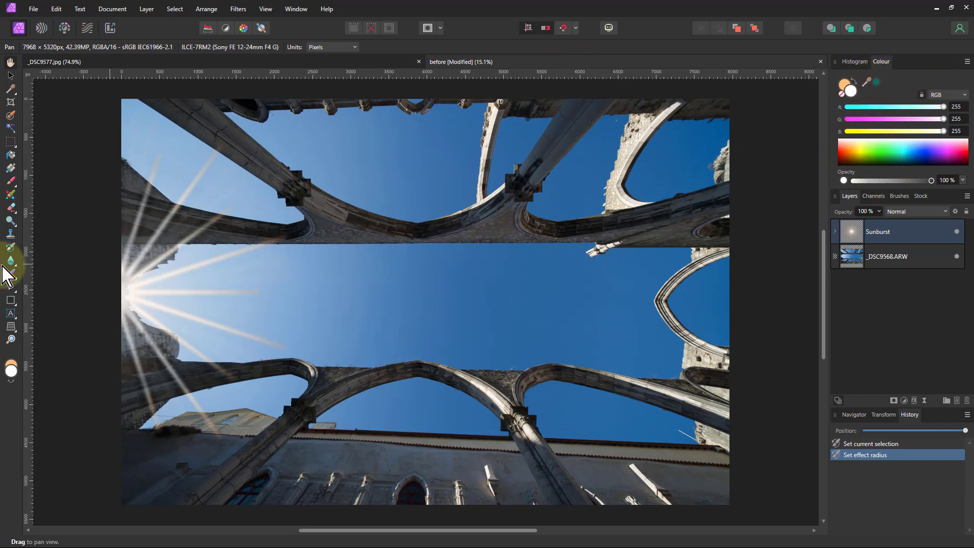
Draw a horizontal ellipse in the open sky between the upper and lower arches and remove its stroke
left_click(11, 300)
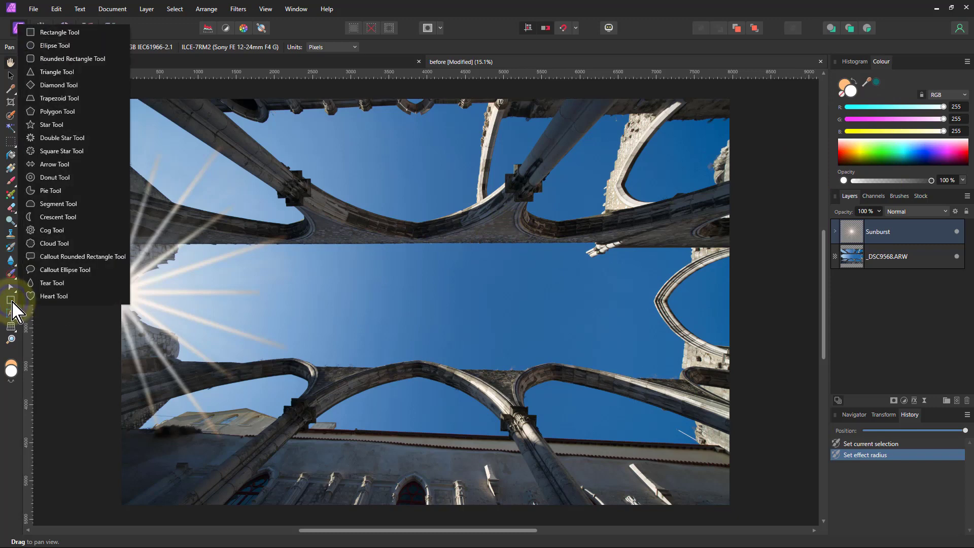
left_click(59, 46)
left_click_drag(342, 296, 407, 335)
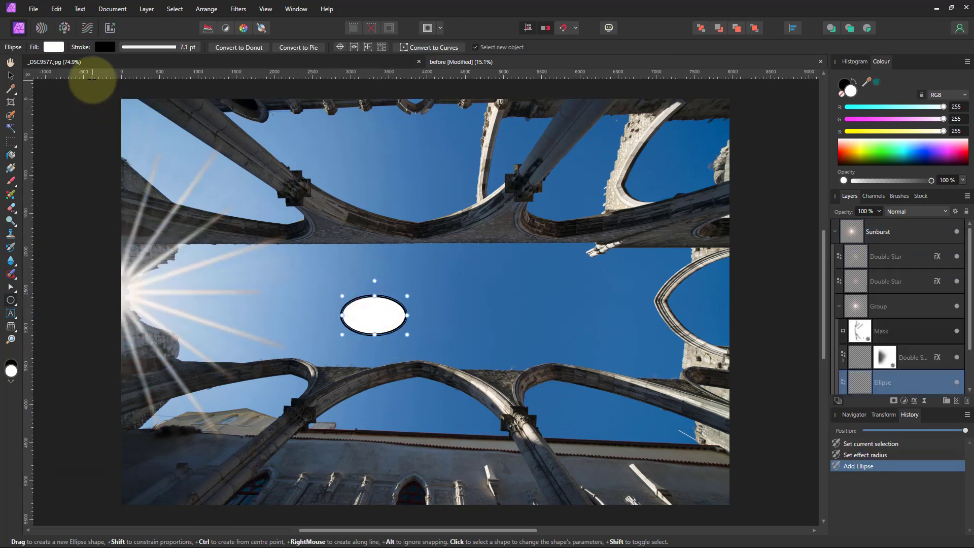
left_click(105, 47)
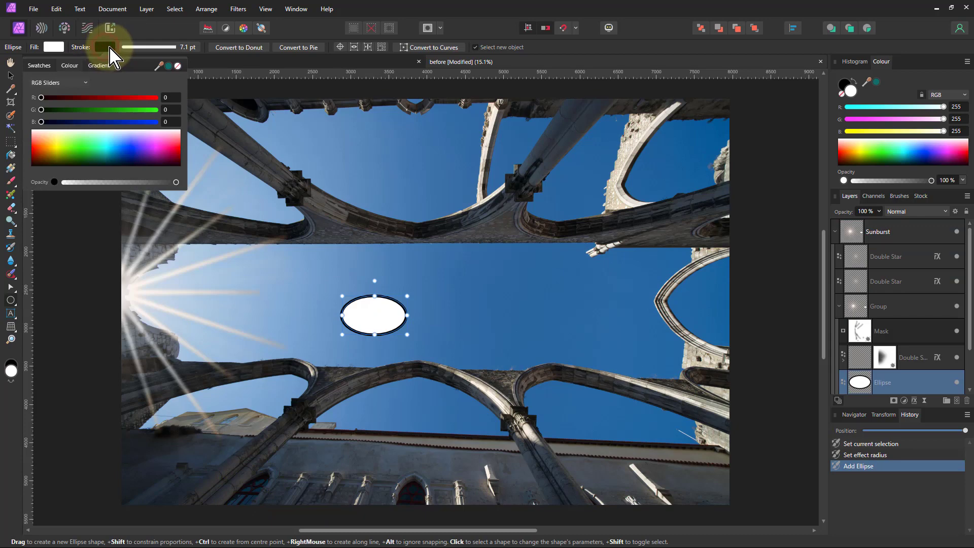
left_click(178, 66)
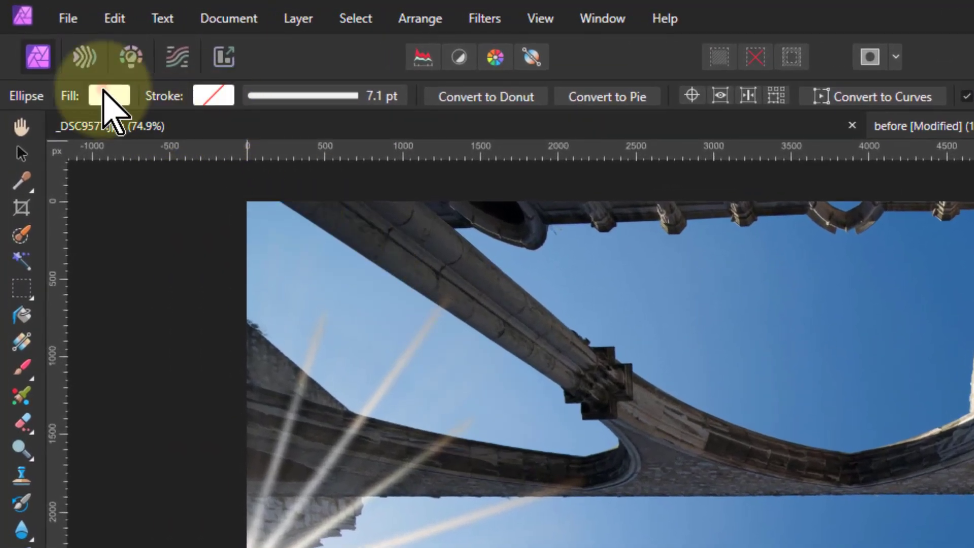
Fill the ellipse with the sampled teal and brighten it to RGB 0, 137, 124
left_click(99, 88)
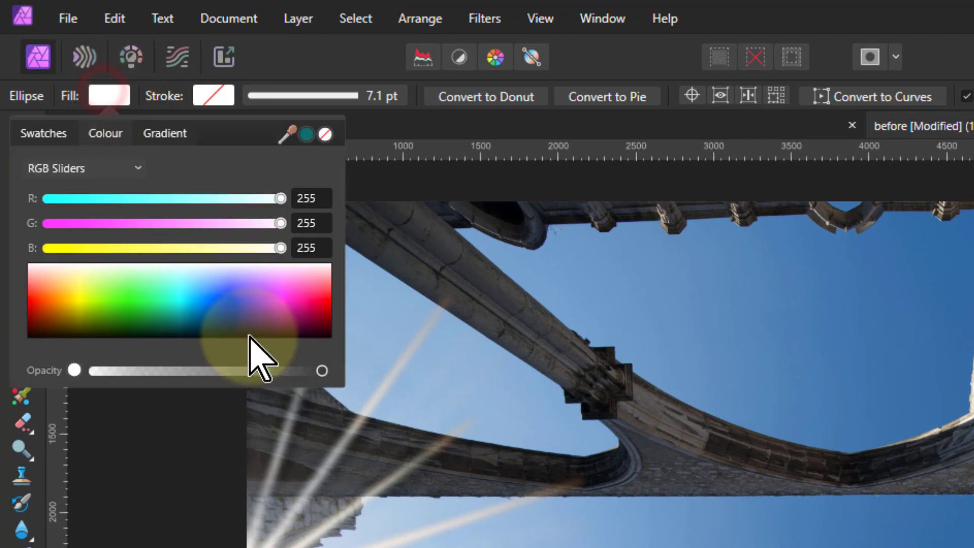
left_click(307, 135)
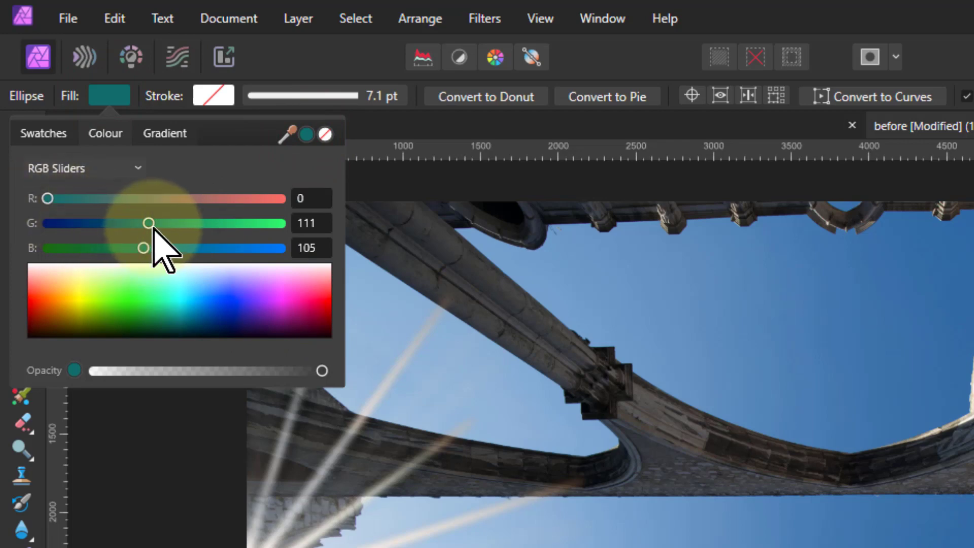
left_click_drag(152, 225, 162, 248)
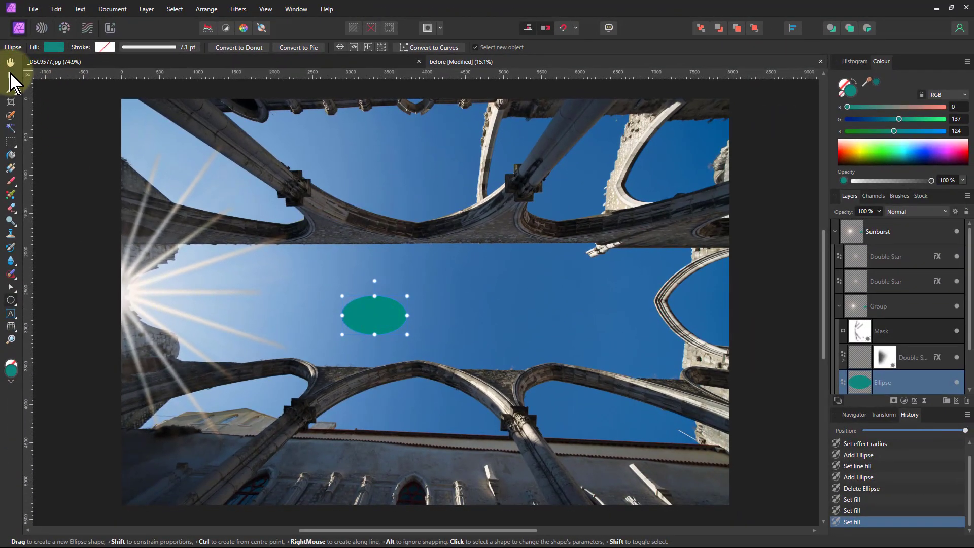
Move the ellipse slightly down and left, place its layer above the Sunburst group, and collapse that group
left_click(10, 75)
left_click_drag(366, 326, 341, 344)
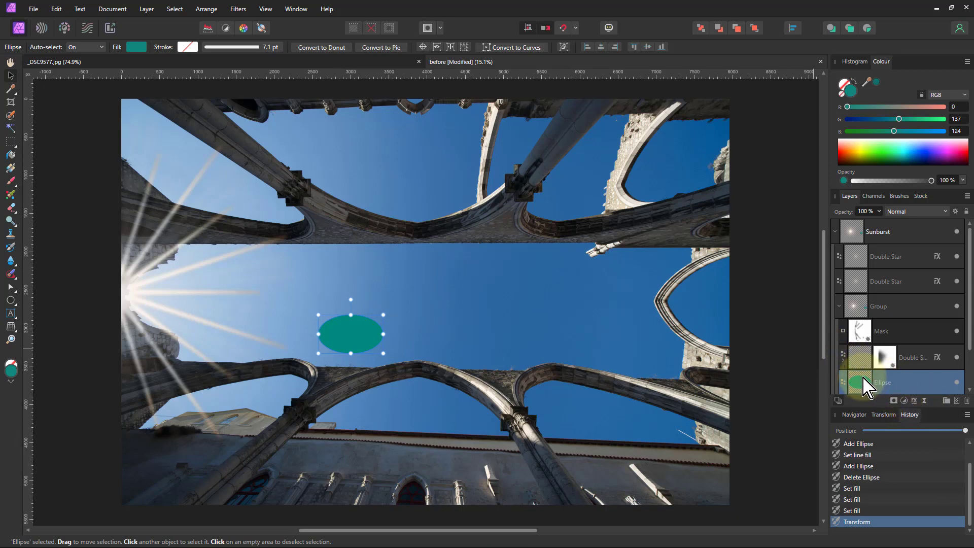
left_click_drag(858, 237, 859, 215)
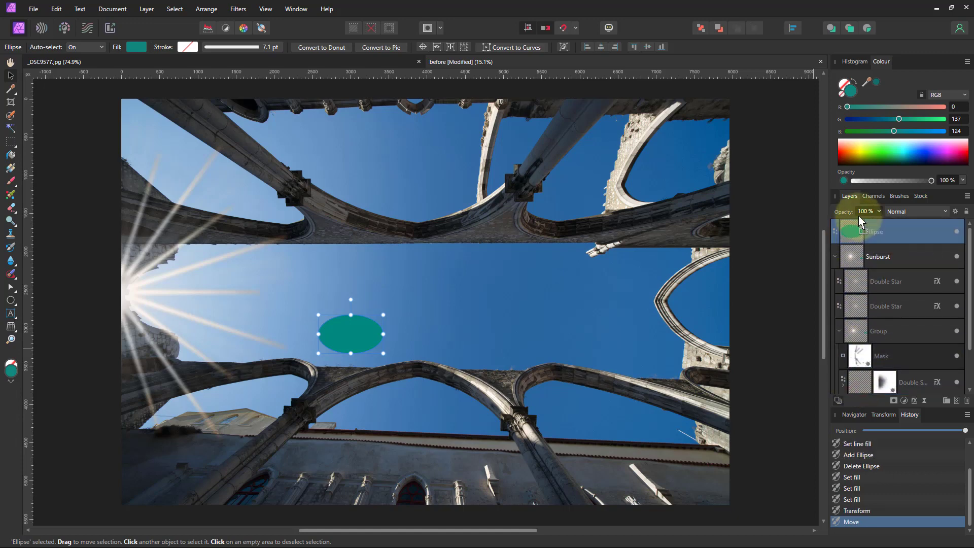
left_click(836, 255)
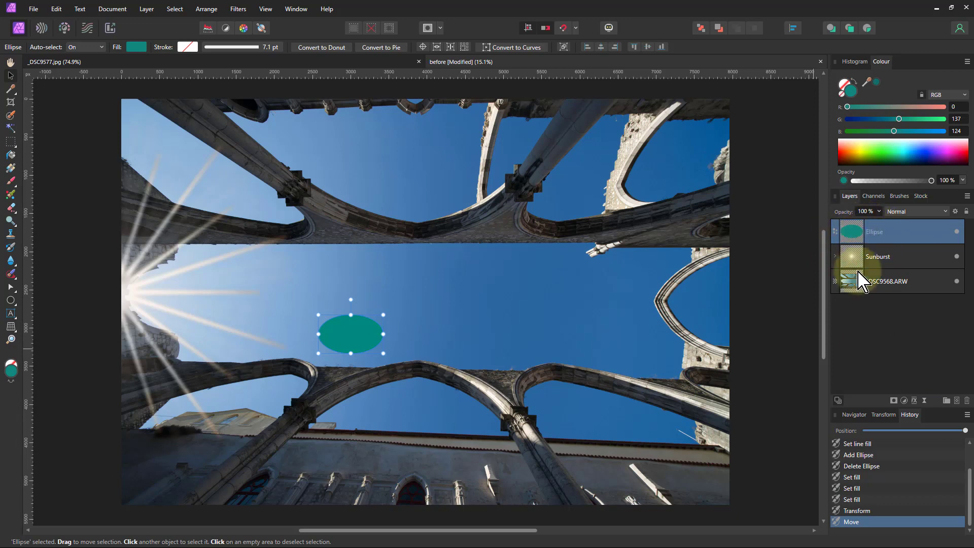
Apply a Gaussian Blur layer effect with a 44 px radius to the ellipse
left_click(916, 400)
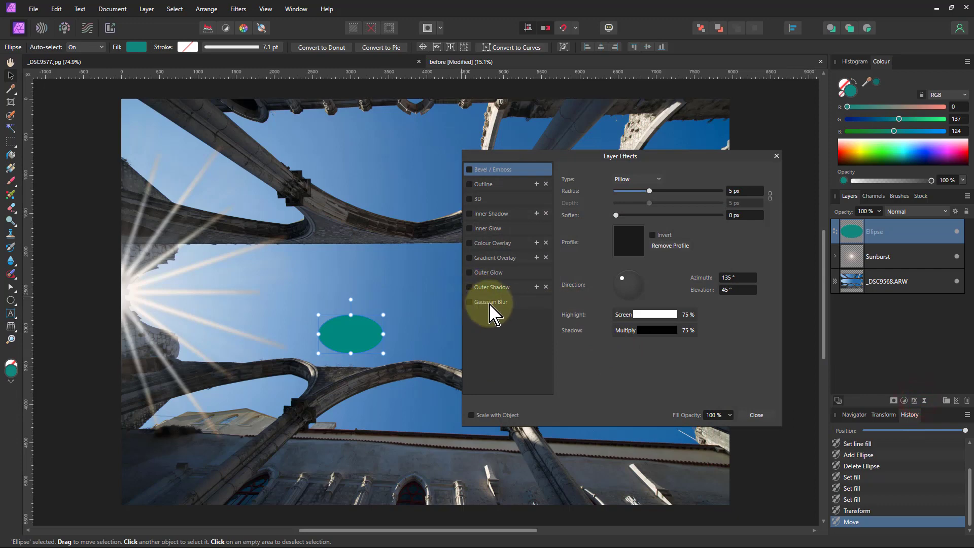
left_click(477, 303)
left_click(470, 303)
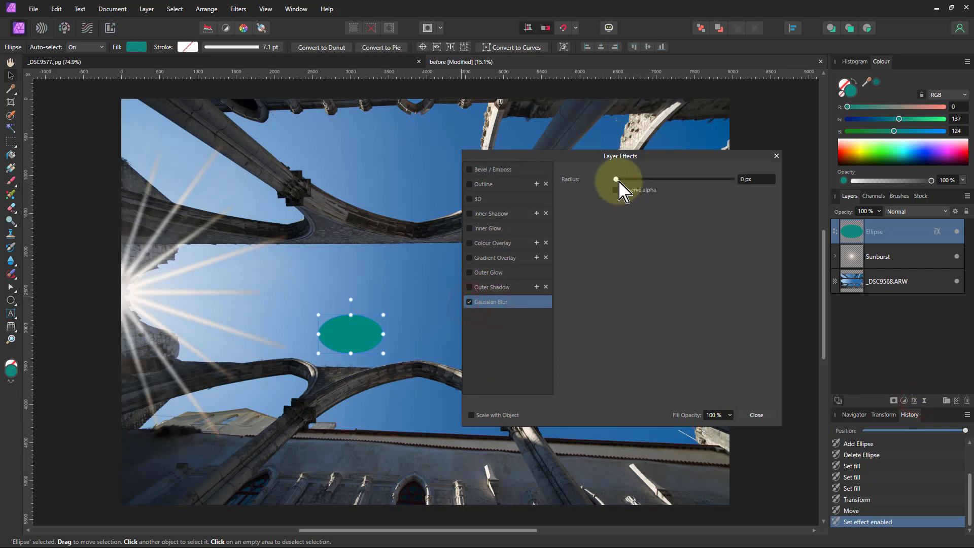
left_click_drag(626, 179, 711, 180)
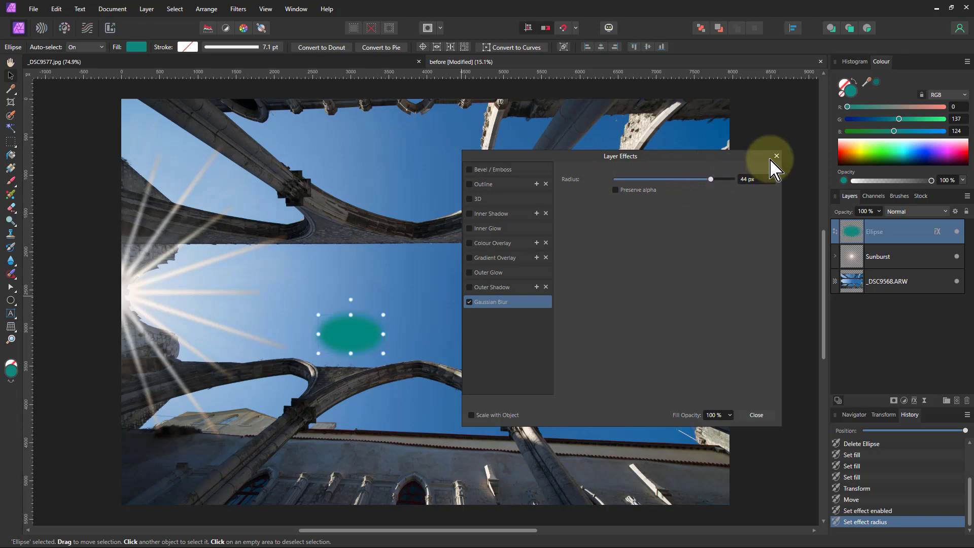
left_click(777, 156)
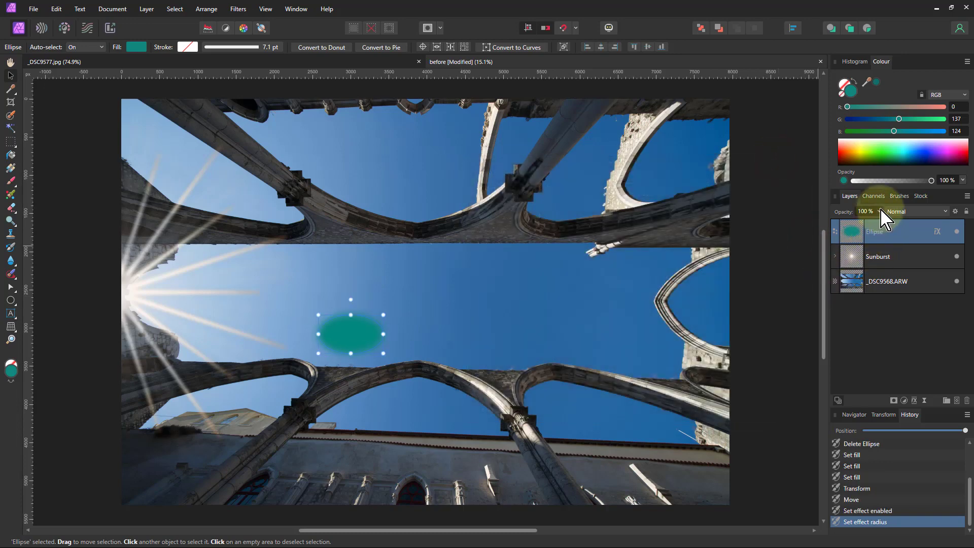
Lower the ellipse layer's opacity to 55% and move the ellipse down onto the junction of the lower arches
left_click_drag(869, 227, 848, 224)
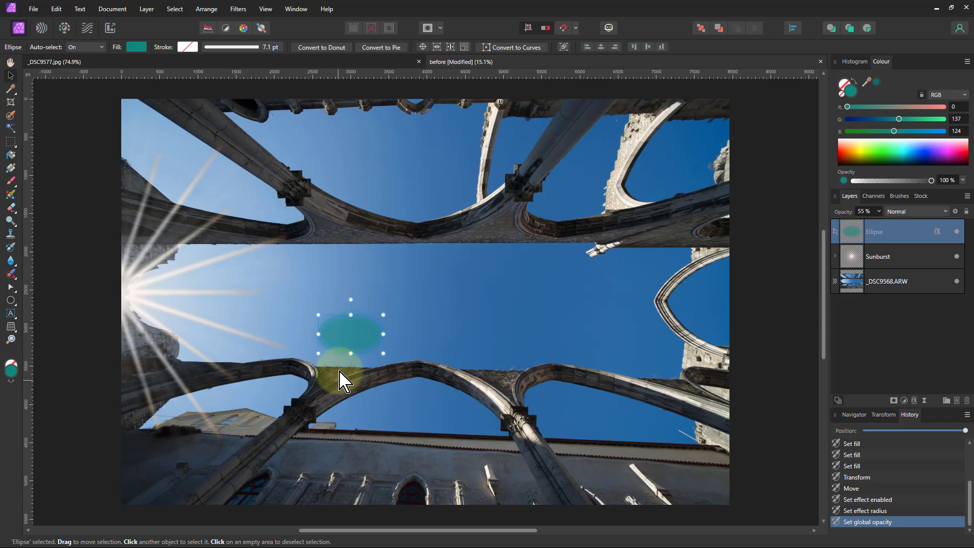
left_click_drag(348, 339, 344, 383)
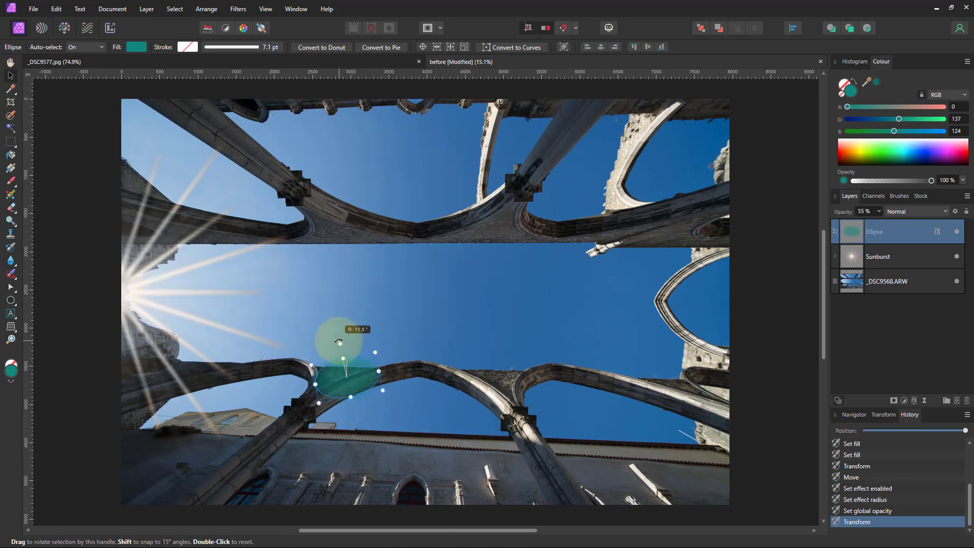
Rotate the teal ellipse about 75° and shrink it to about 391 by 267 px
left_click_drag(259, 345, 205, 326)
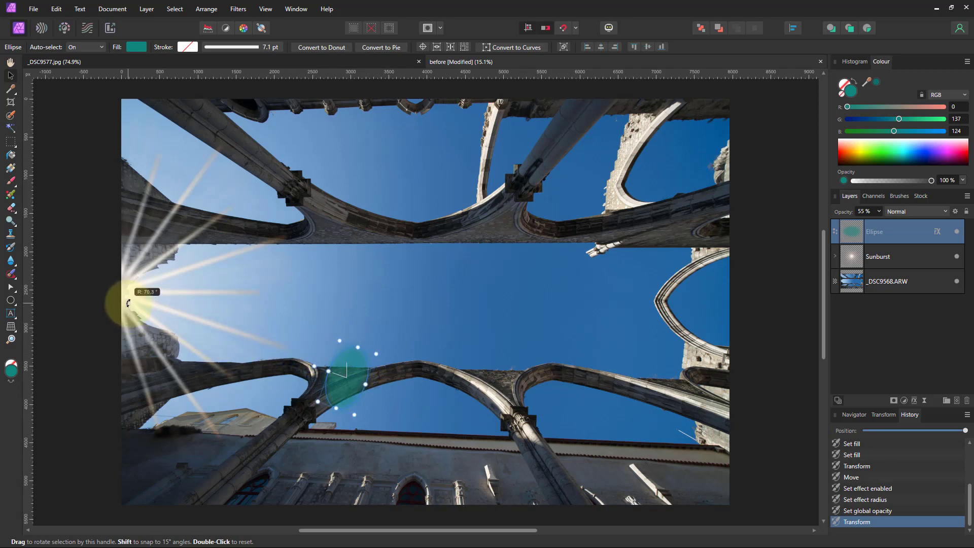
left_click_drag(128, 303, 129, 304)
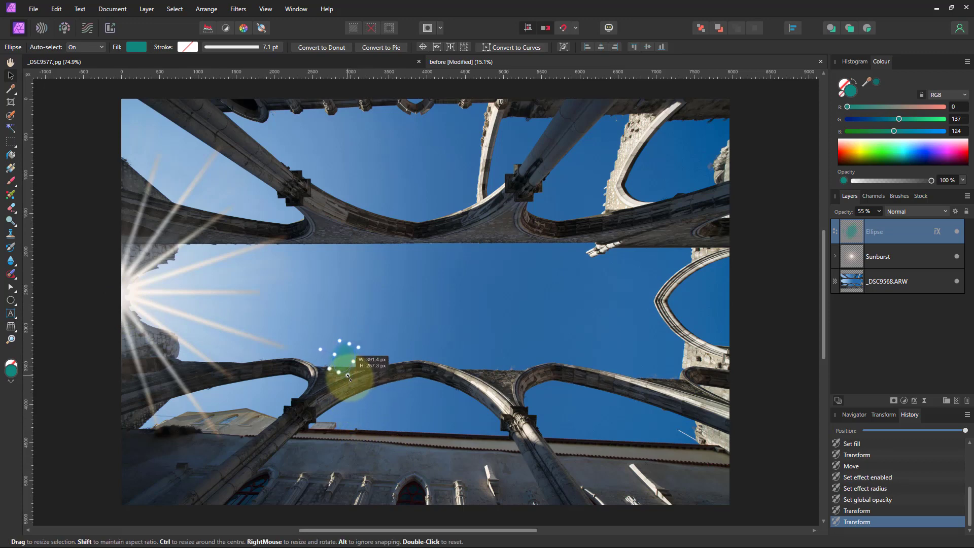
left_click_drag(349, 377, 348, 380)
Move the ellipse down and left onto the masonry between the two lower arches and shrink it slightly to fit
scroll(320, 403, "up", 4)
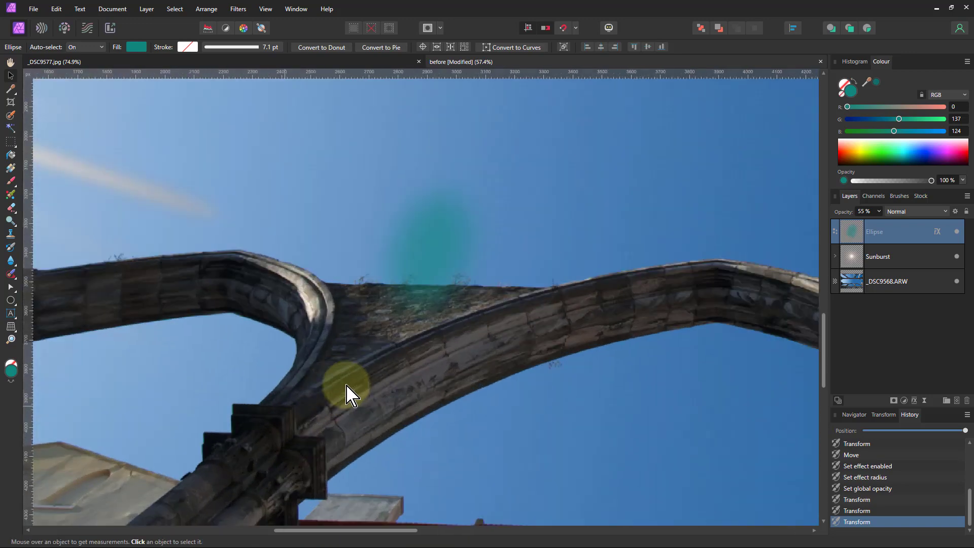
left_click_drag(419, 245, 351, 351)
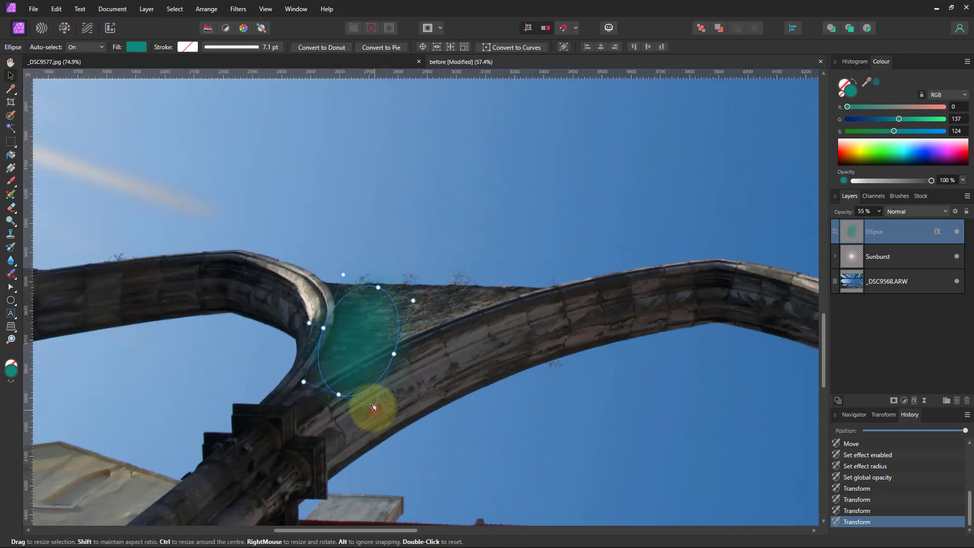
left_click_drag(373, 407, 370, 393)
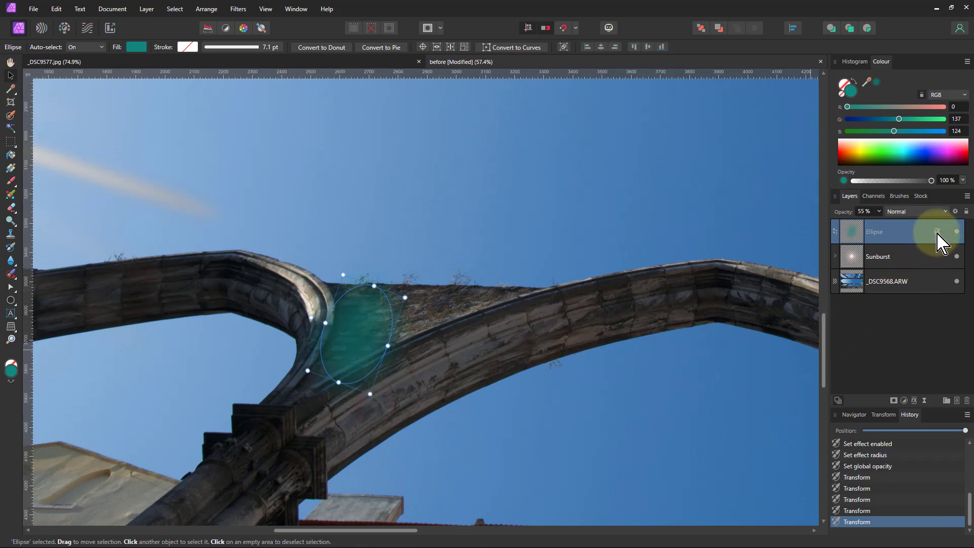
Reduce the ellipse's Gaussian Blur effect radius to 19.6 px
left_click(938, 232)
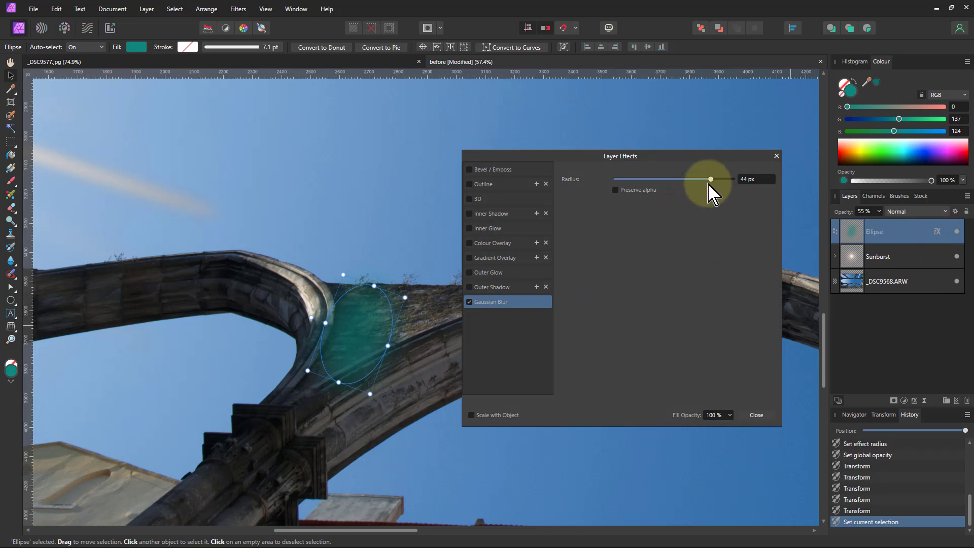
left_click_drag(707, 192, 681, 192)
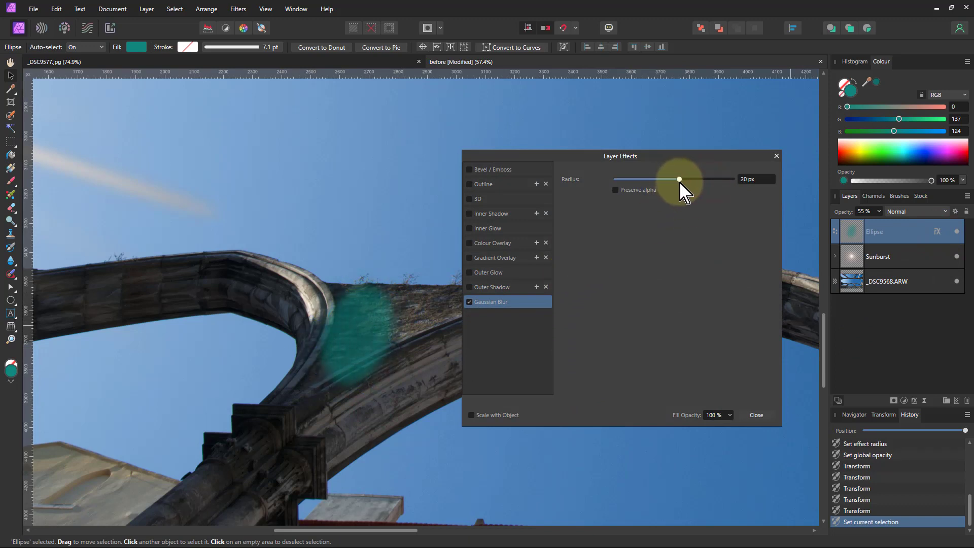
left_click_drag(685, 193, 684, 193)
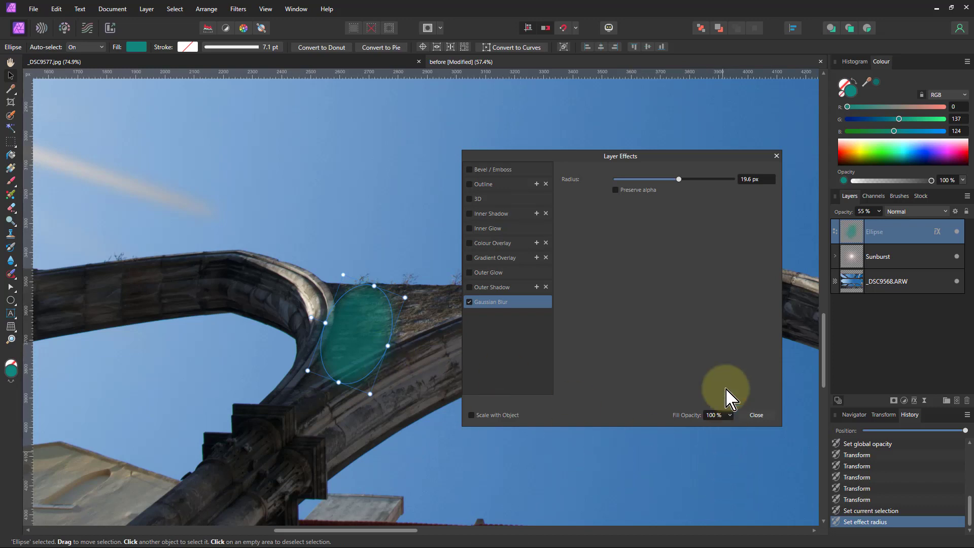
left_click(776, 156)
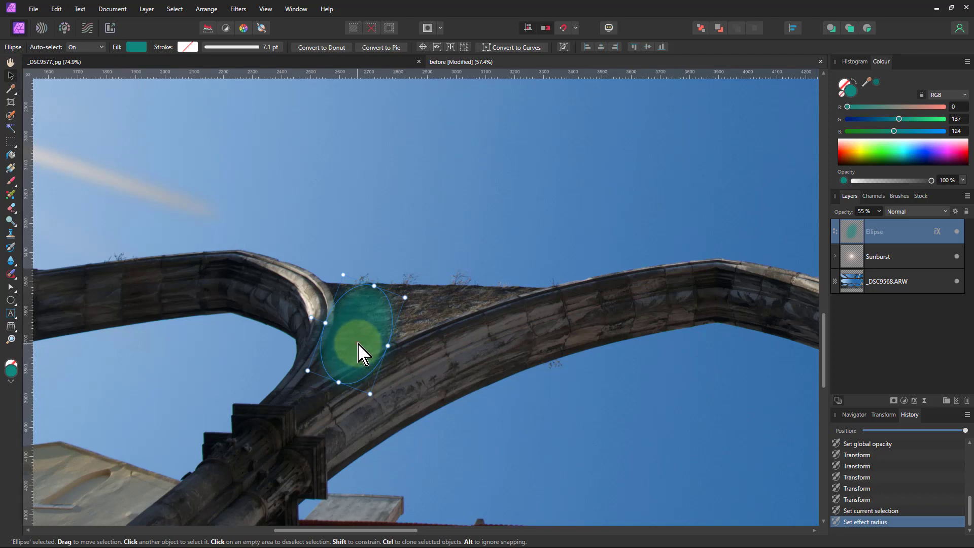
Duplicate the ellipse slightly down and right so it overlaps the original, and set the copy's layer opacity to 65%
left_click_drag(359, 351, 368, 379)
left_click_drag(376, 360, 377, 368)
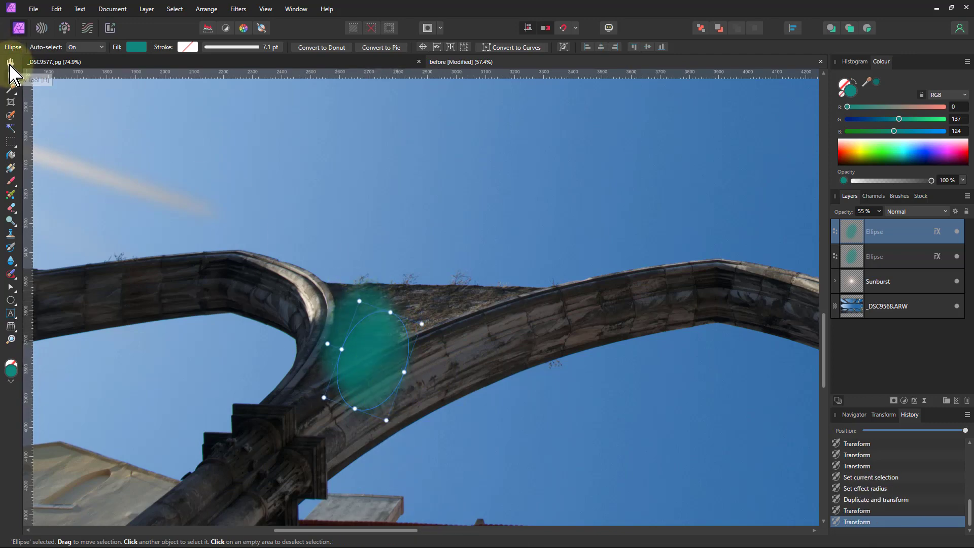
left_click(11, 63)
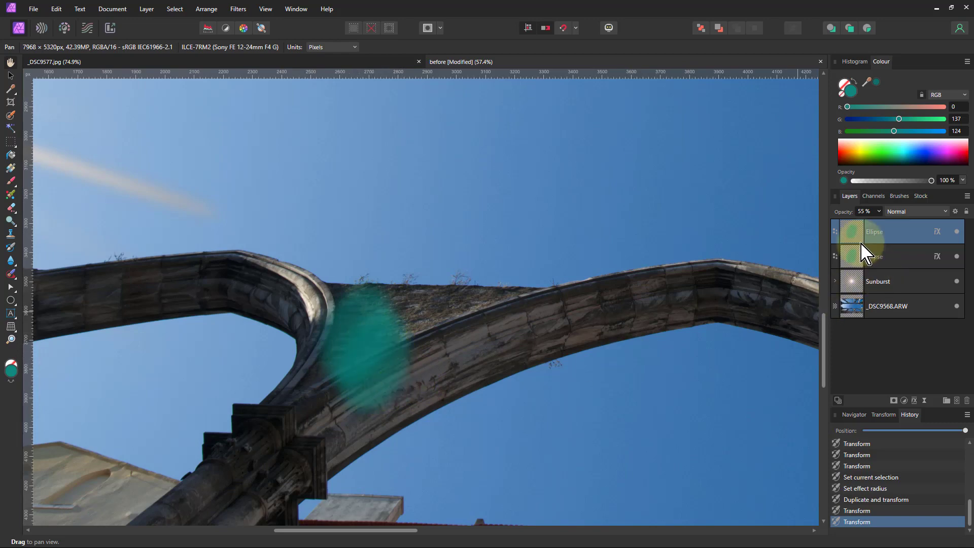
left_click(880, 212)
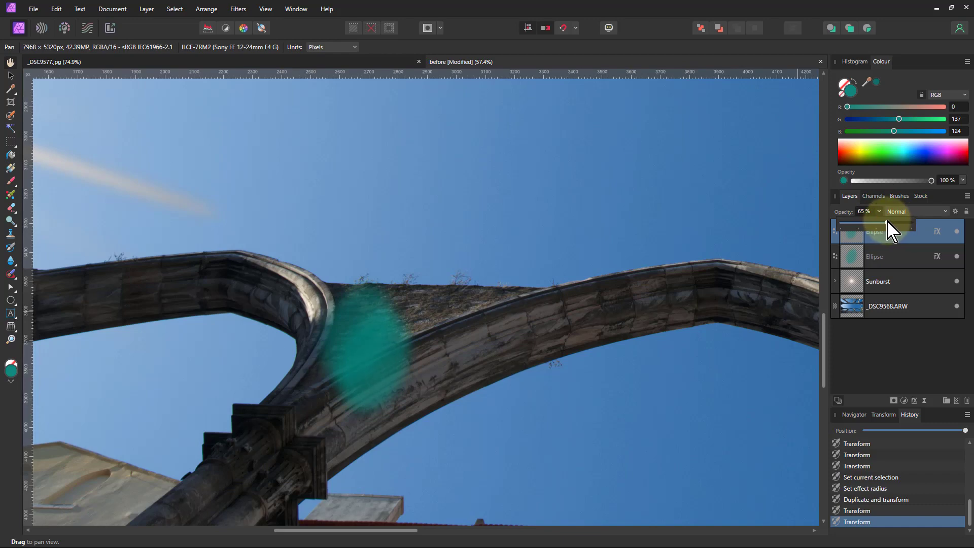
left_click_drag(887, 222, 887, 223)
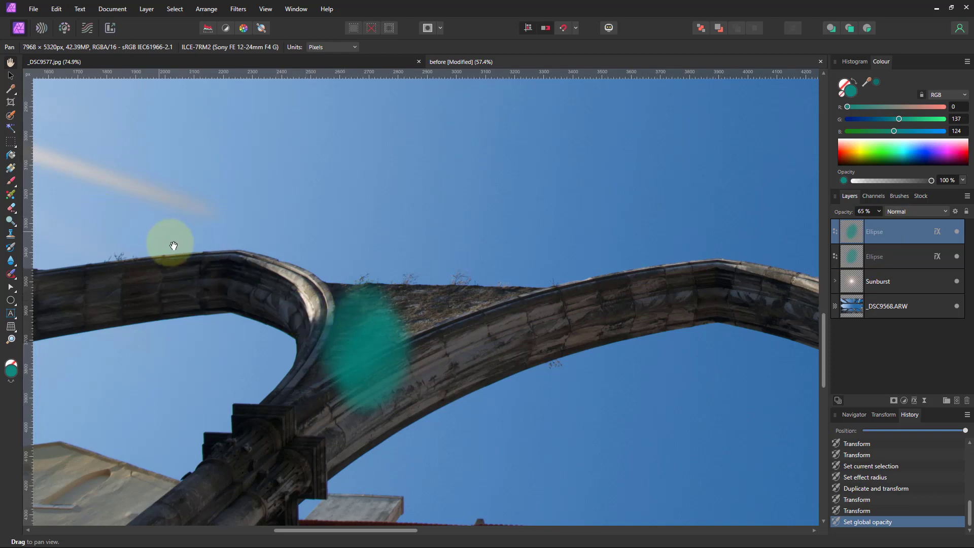
Draw a wide rectangle of about 2200 by 760 px in the blue sky between the upper and lower arches
key("ctrl+0")
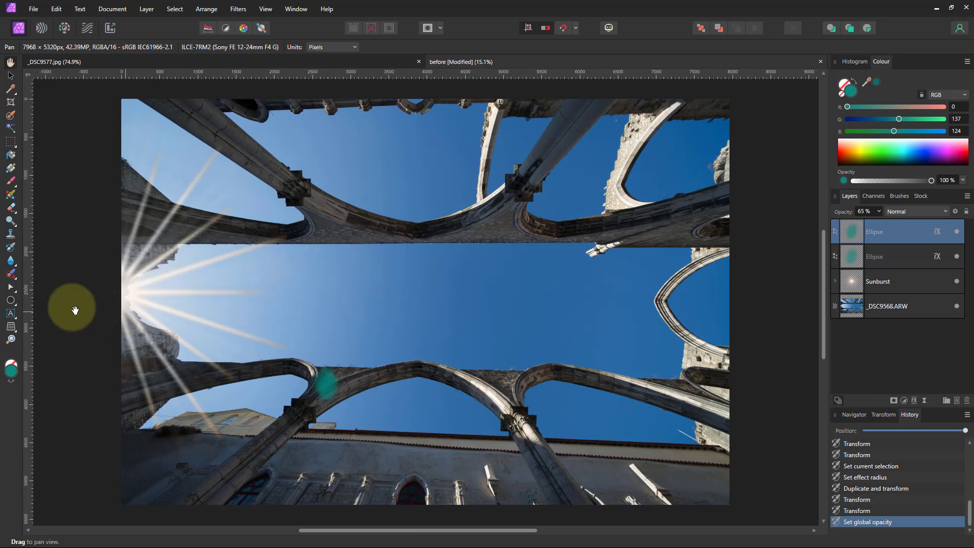
left_click_drag(12, 303, 60, 33)
left_click_drag(315, 277, 479, 330)
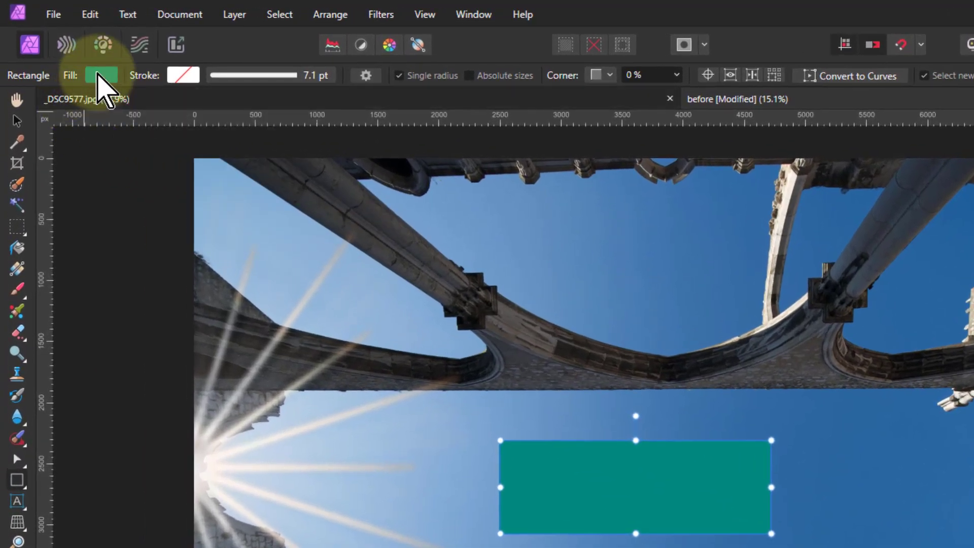
Give the rectangle a linear gradient fill and set its starting stop to red, RGB 255, 0, 0
left_click(99, 76)
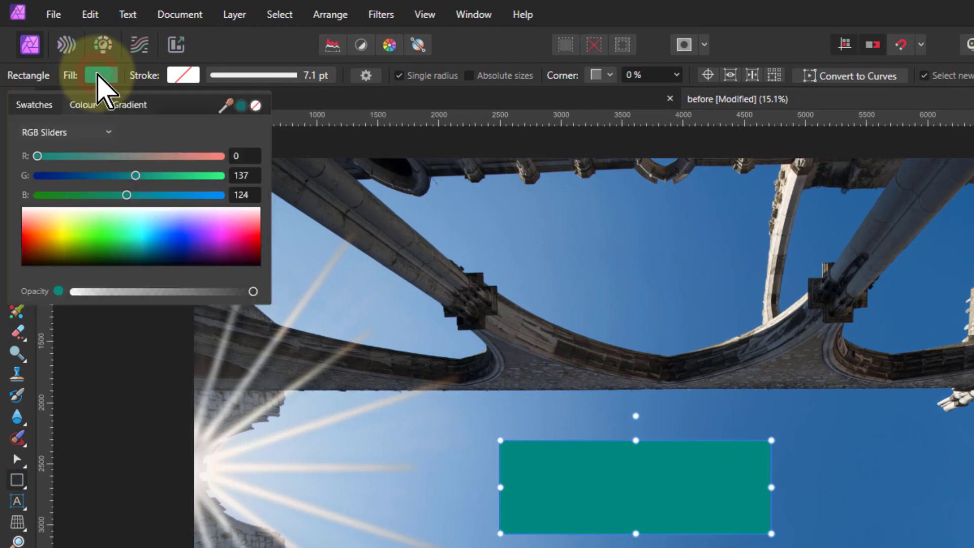
left_click(127, 105)
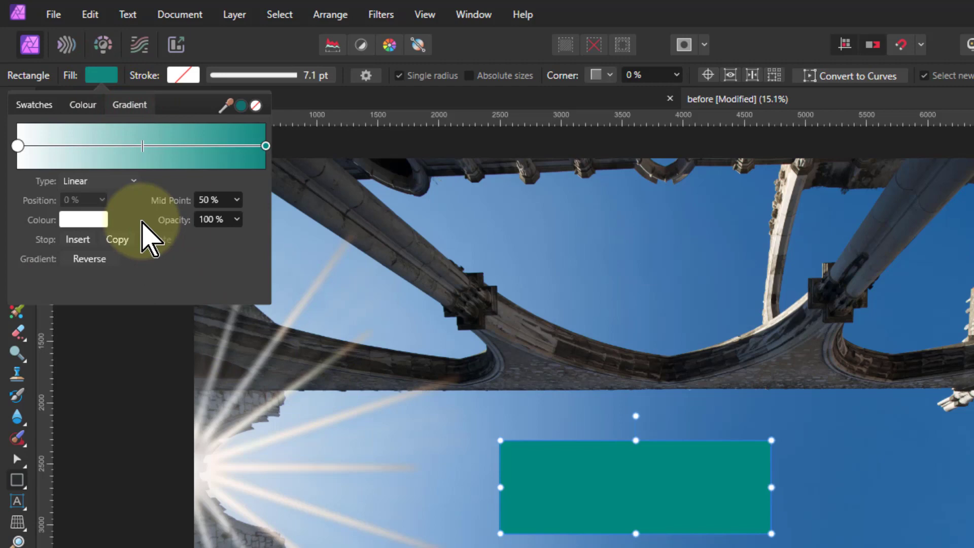
left_click(17, 145)
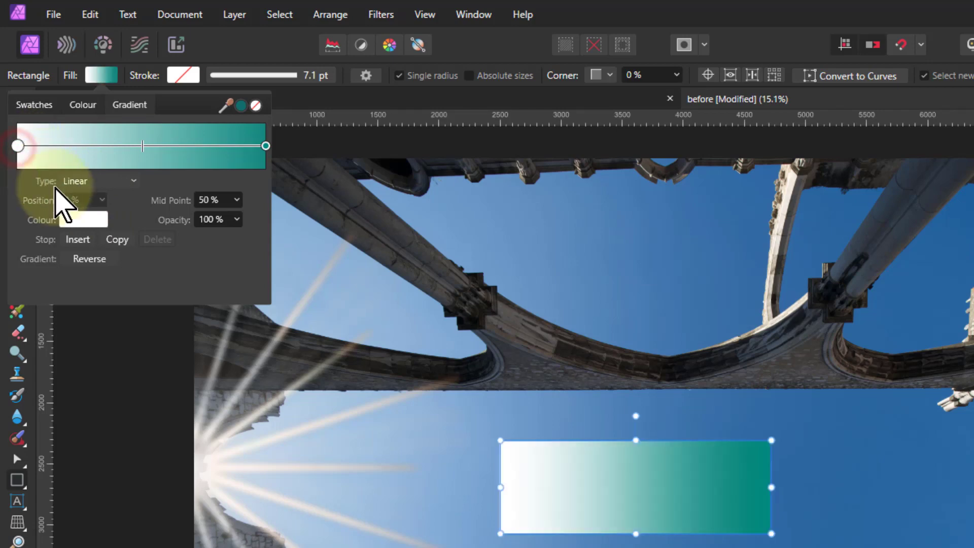
left_click(83, 220)
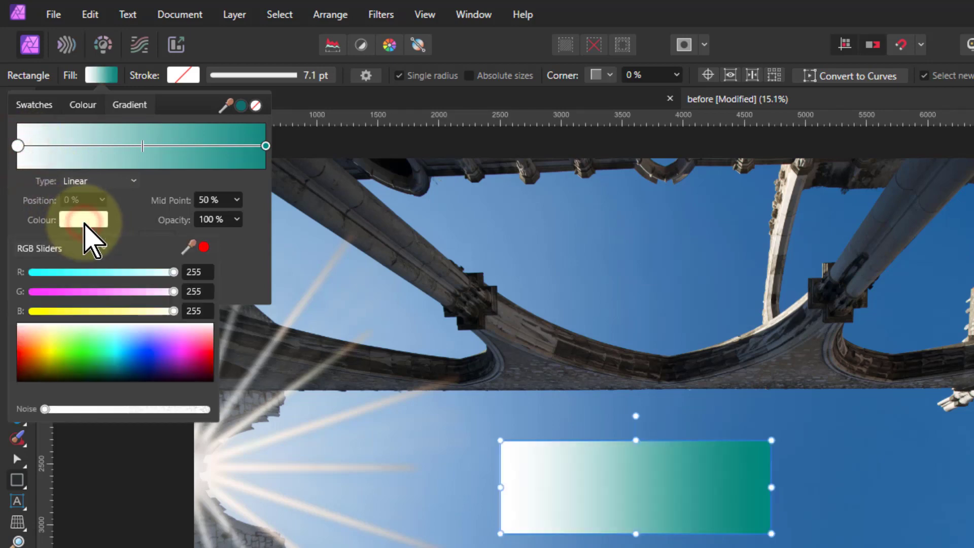
left_click(19, 358)
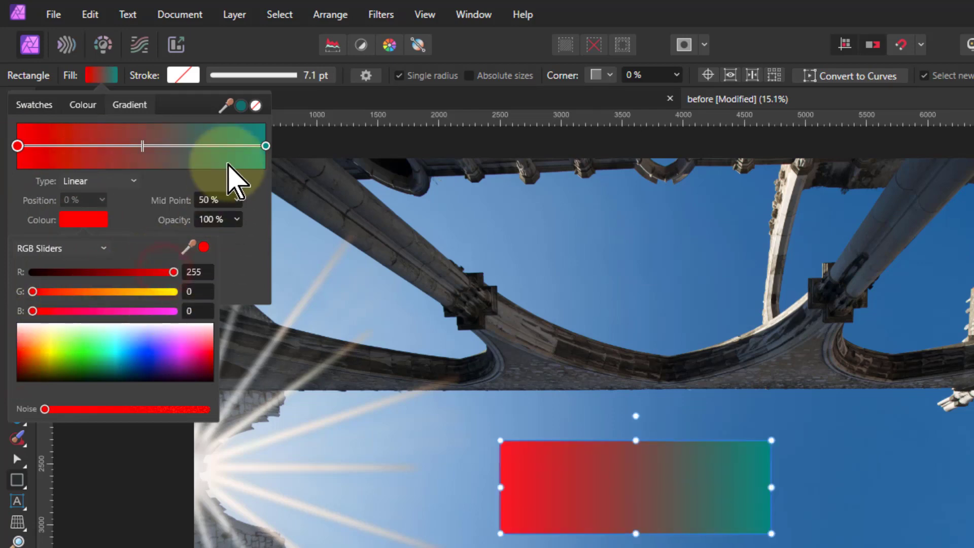
Set the gradient's end stop to a dark purple, RGB 50, 0, 82
left_click(264, 147)
left_click(82, 220)
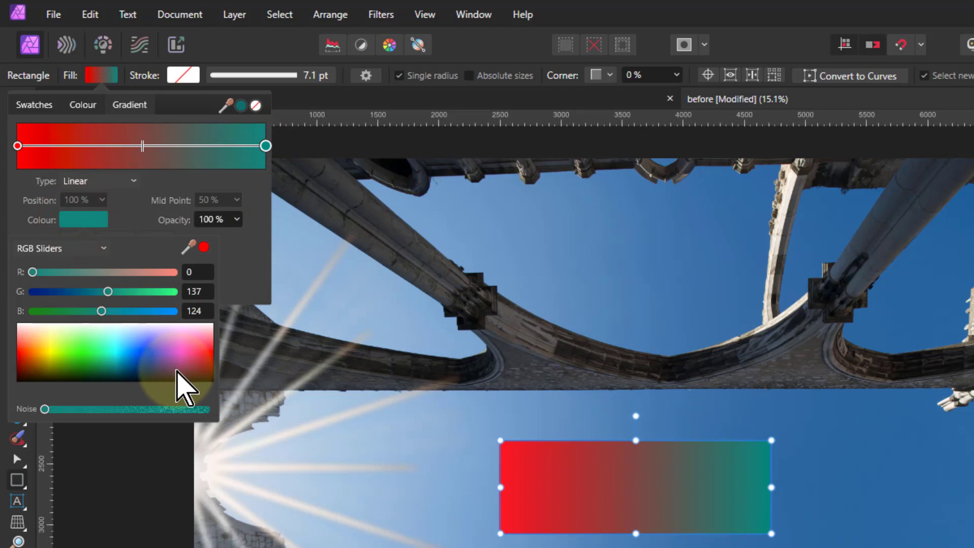
left_click(172, 371)
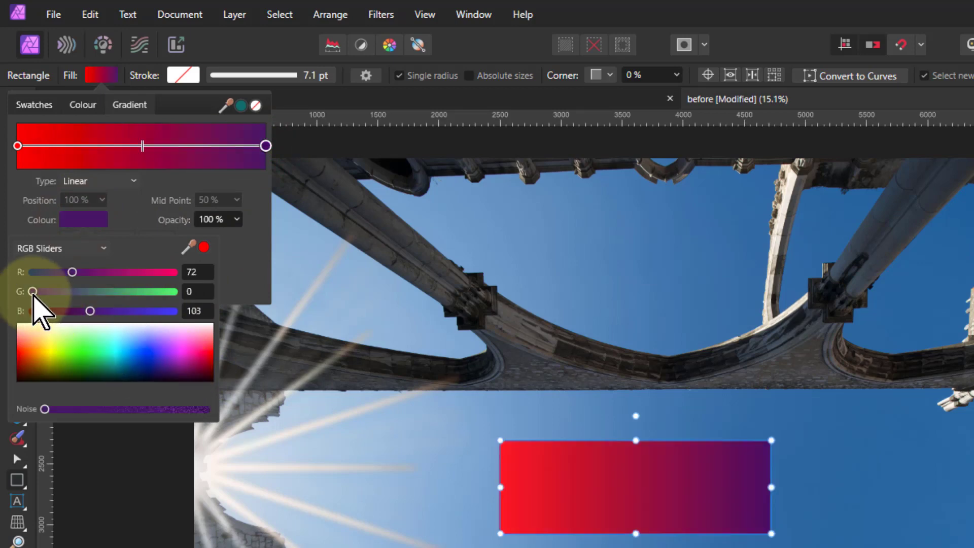
left_click(92, 310)
left_click_drag(92, 311, 77, 311)
left_click_drag(73, 273, 61, 273)
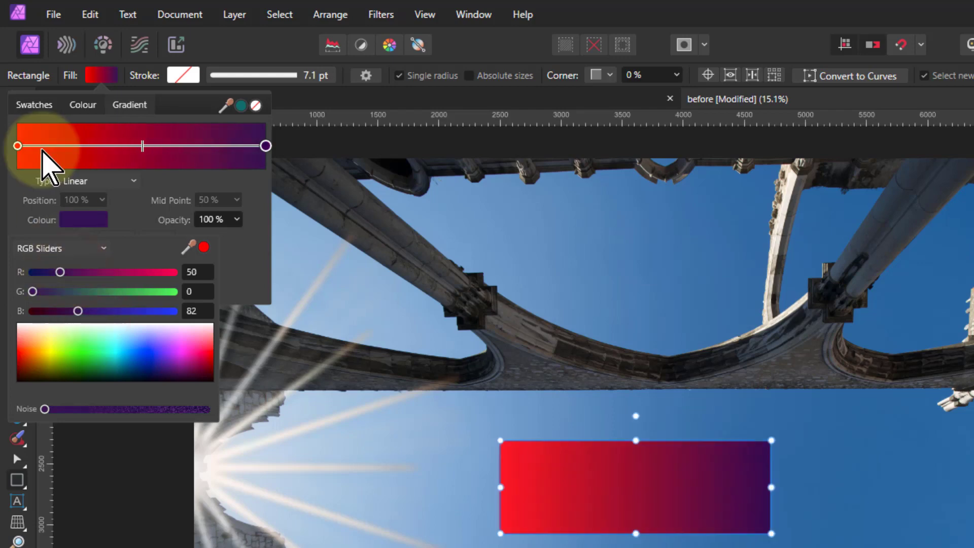
Add four intermediate colour stops to the gradient between the red and purple ends
left_click(51, 147)
left_click(52, 146)
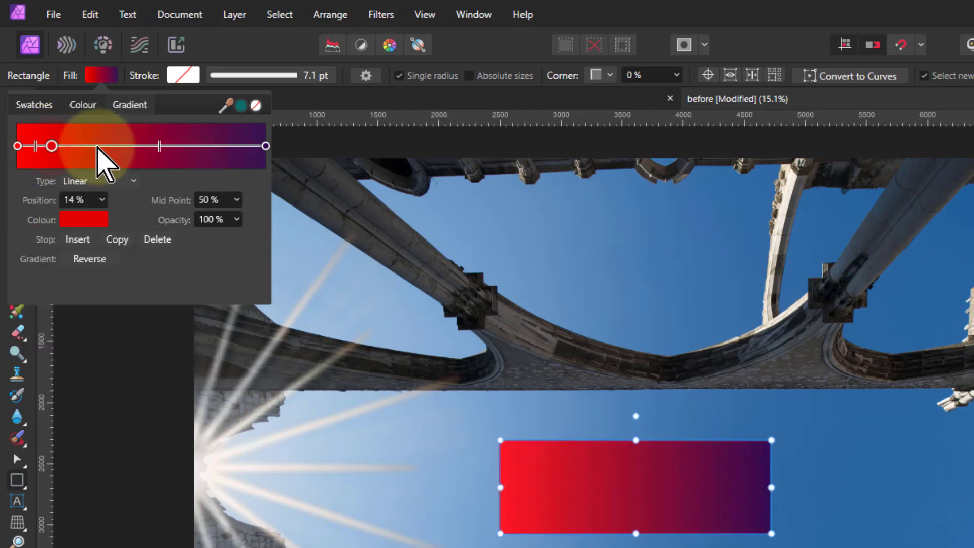
left_click(89, 147)
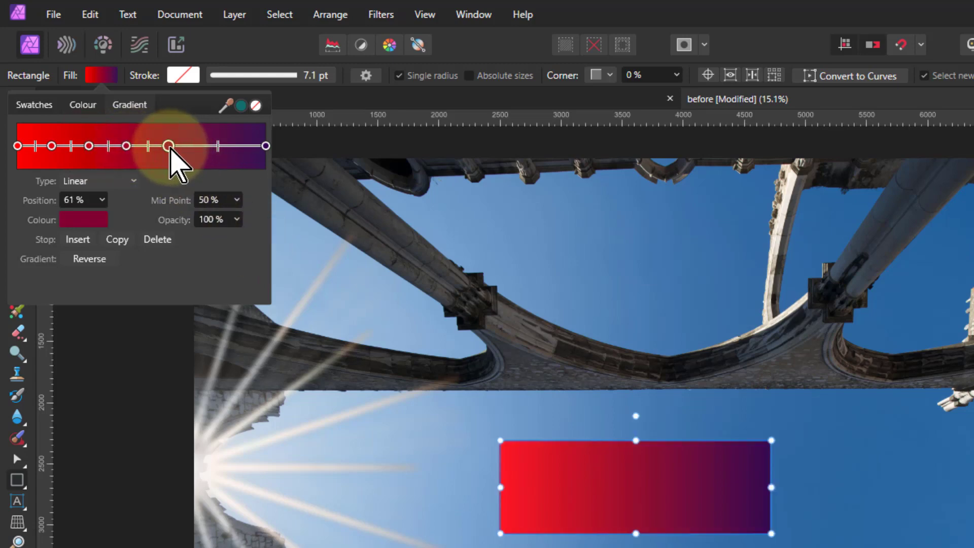
Space the four intermediate gradient stops evenly at positions 20%, 39%, 60% and 79%
left_click_drag(170, 148, 215, 153)
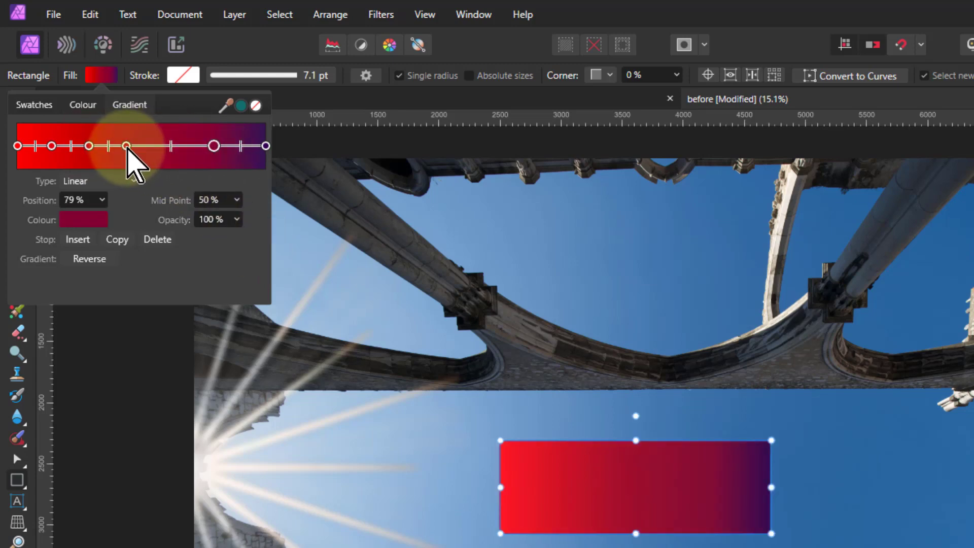
left_click_drag(127, 146, 160, 148)
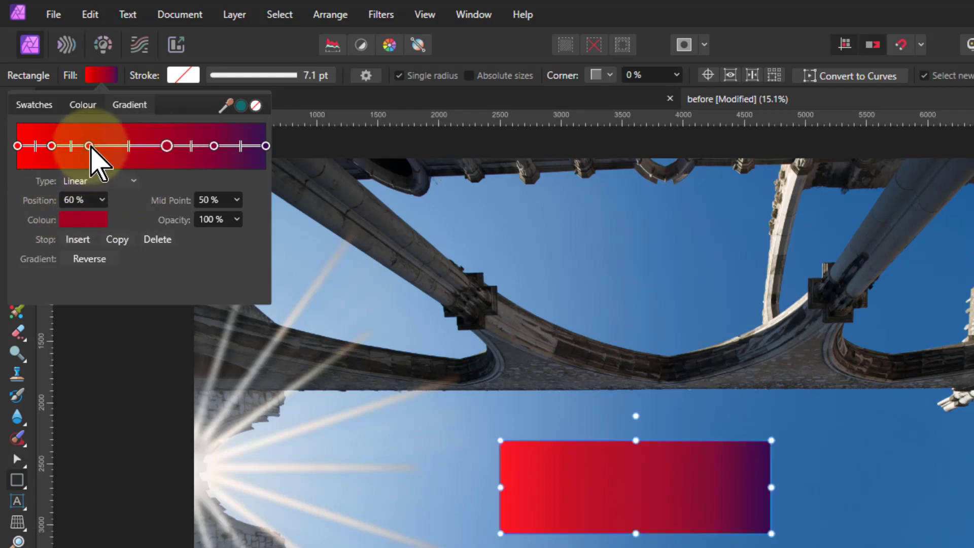
left_click_drag(90, 147, 114, 148)
left_click(52, 147)
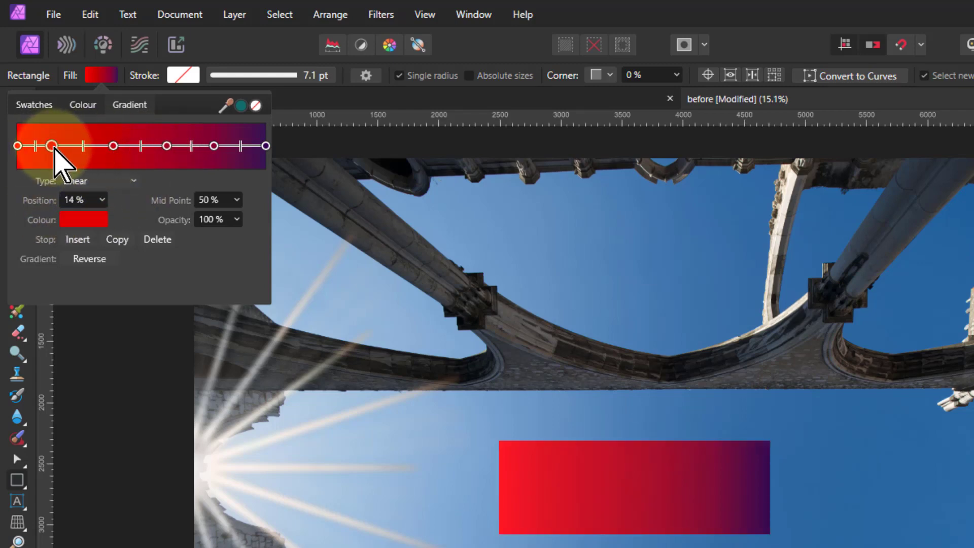
left_click_drag(52, 146, 63, 146)
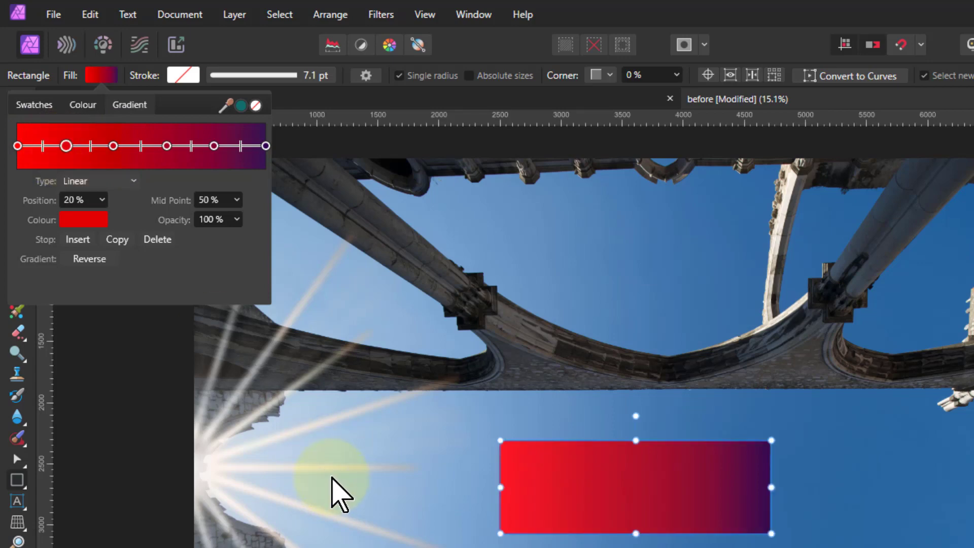
Set the gradient stop at 20% to orange, RGB 255, 122, 0
left_click(66, 146)
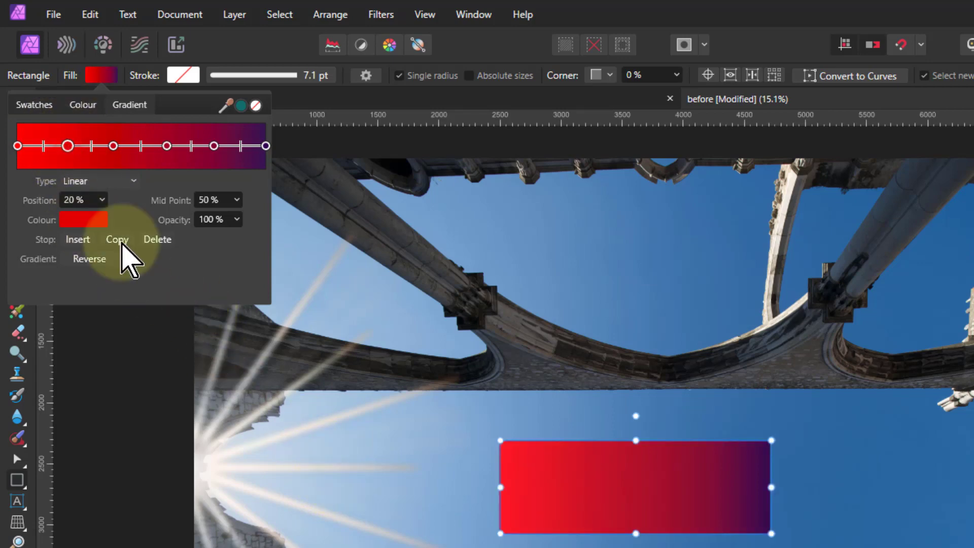
left_click(88, 224)
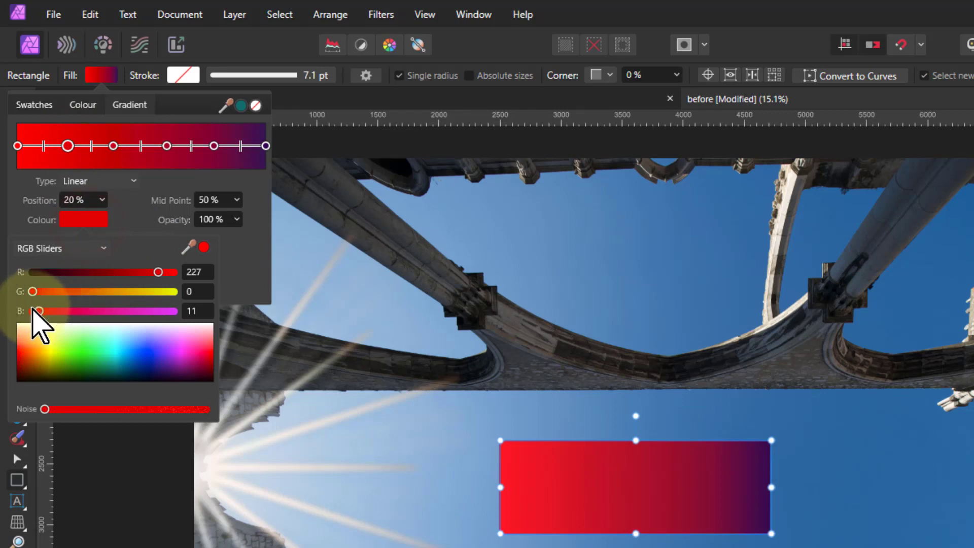
left_click_drag(39, 311, 11, 326)
left_click_drag(33, 291, 105, 298)
left_click_drag(159, 273, 173, 273)
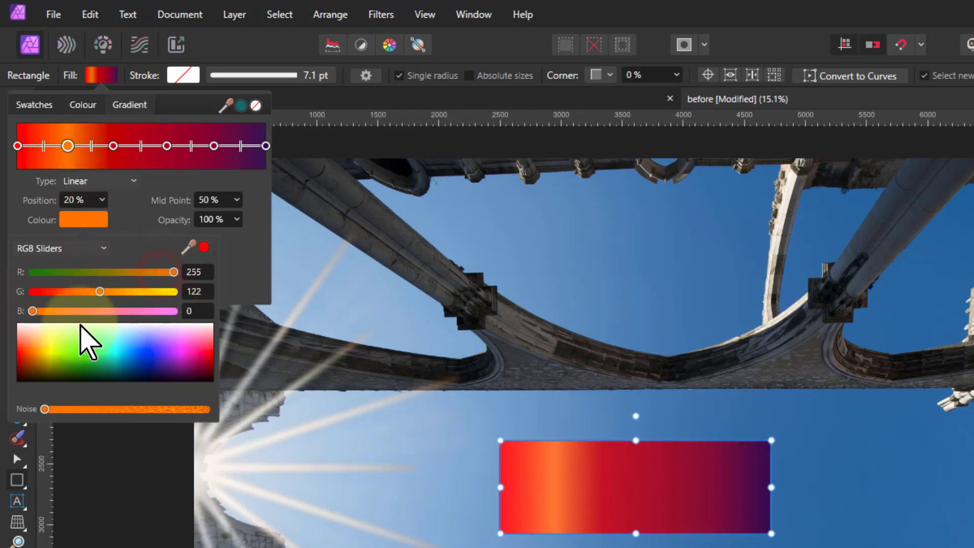
left_click_drag(103, 291, 110, 289)
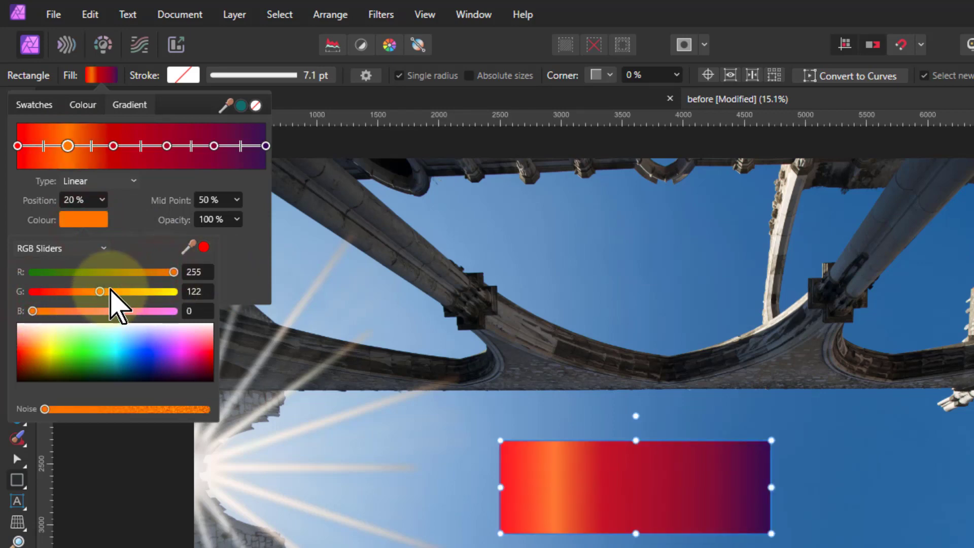
left_click(92, 224)
Set the gradient stop at 39% to pure yellow, RGB 255, 255, 0
left_click(114, 146)
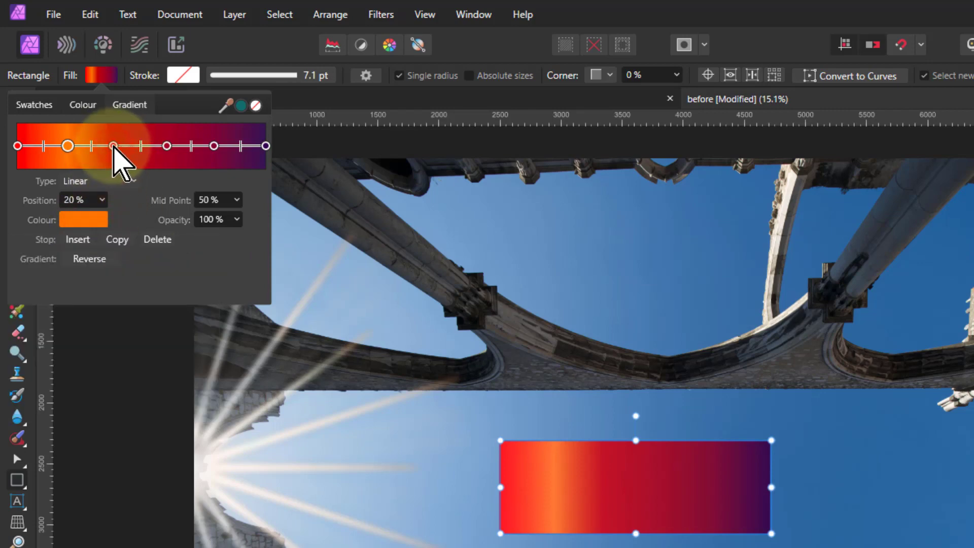
left_click(114, 147)
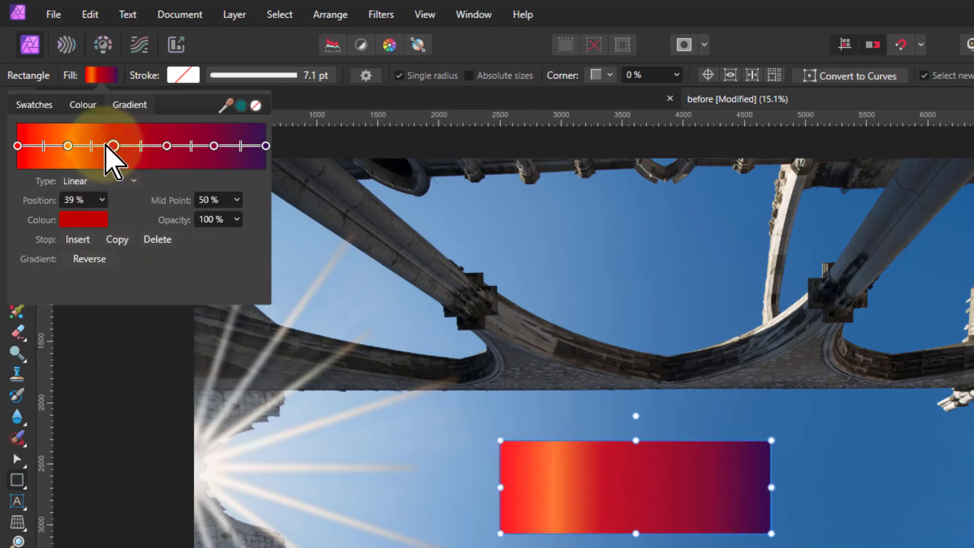
left_click(86, 220)
left_click(51, 351)
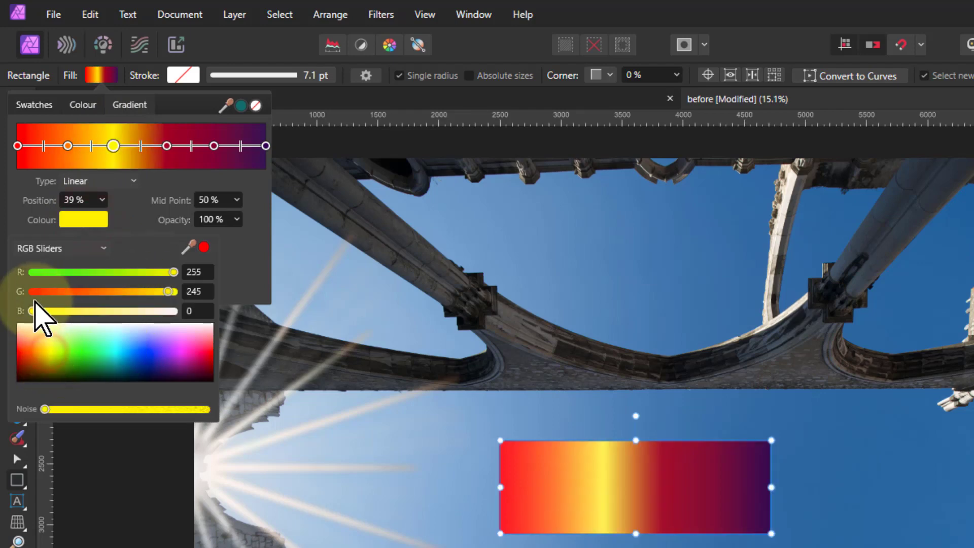
left_click_drag(168, 292, 184, 300)
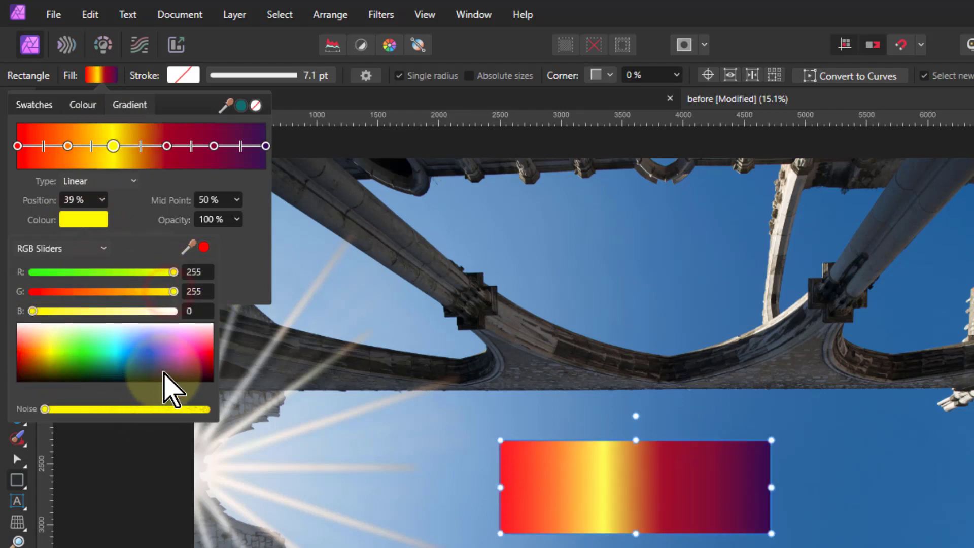
Set the gradient stop at 60% to pure green, RGB 0, 255, 0
left_click(167, 146)
left_click(92, 222)
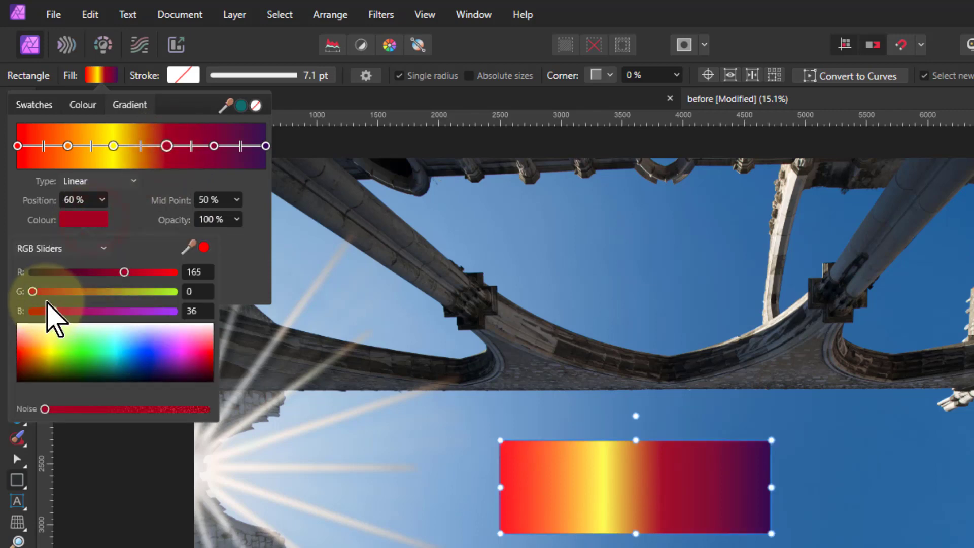
left_click_drag(32, 292, 198, 310)
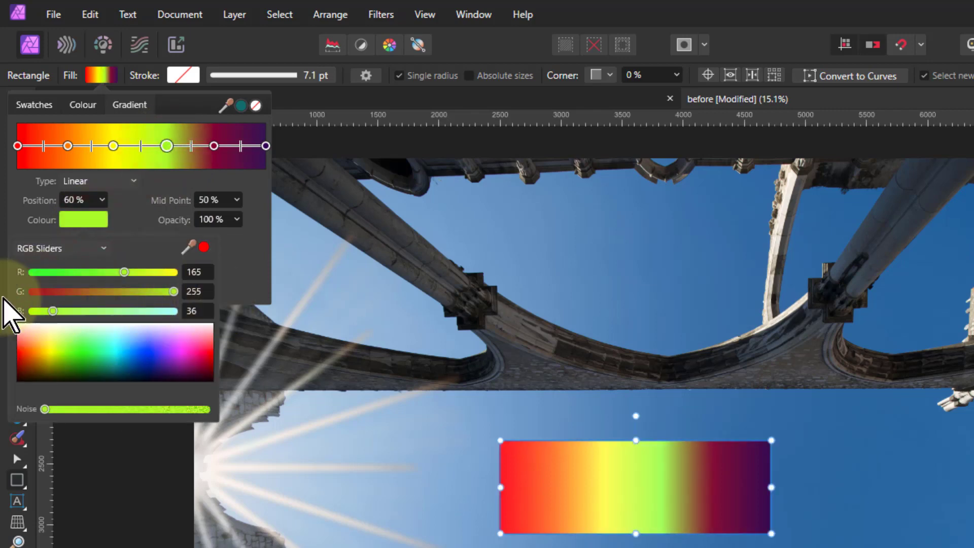
left_click(32, 274)
left_click(32, 311)
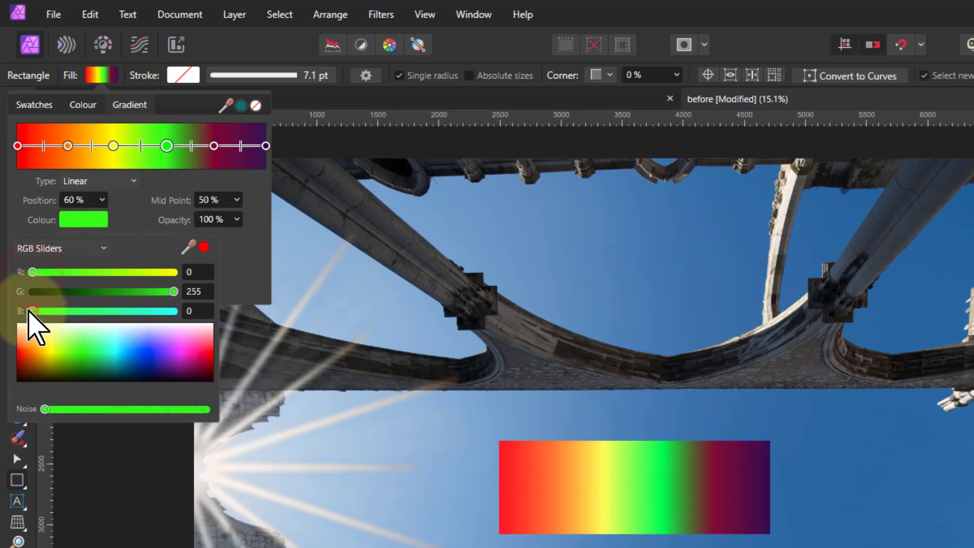
Set the gradient stop at 79% to pure blue, RGB 0, 0, 255, and close the fill settings
left_click(214, 146)
left_click(214, 147)
left_click(90, 222)
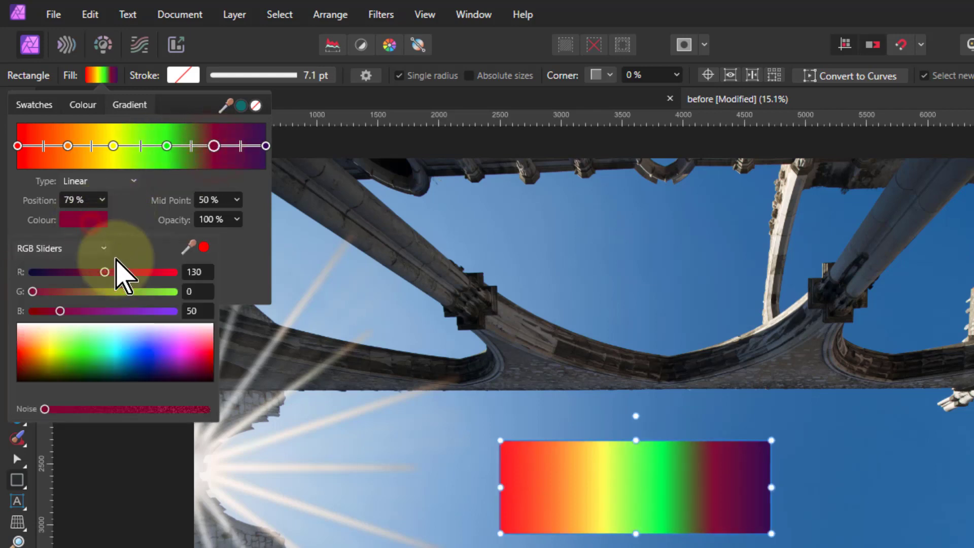
left_click(152, 370)
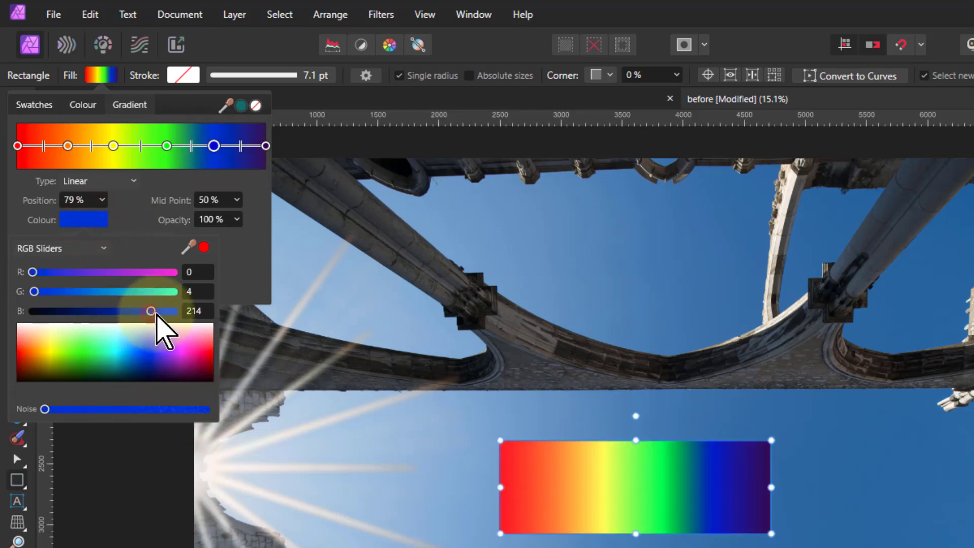
left_click_drag(153, 311, 176, 311)
left_click_drag(34, 291, 11, 303)
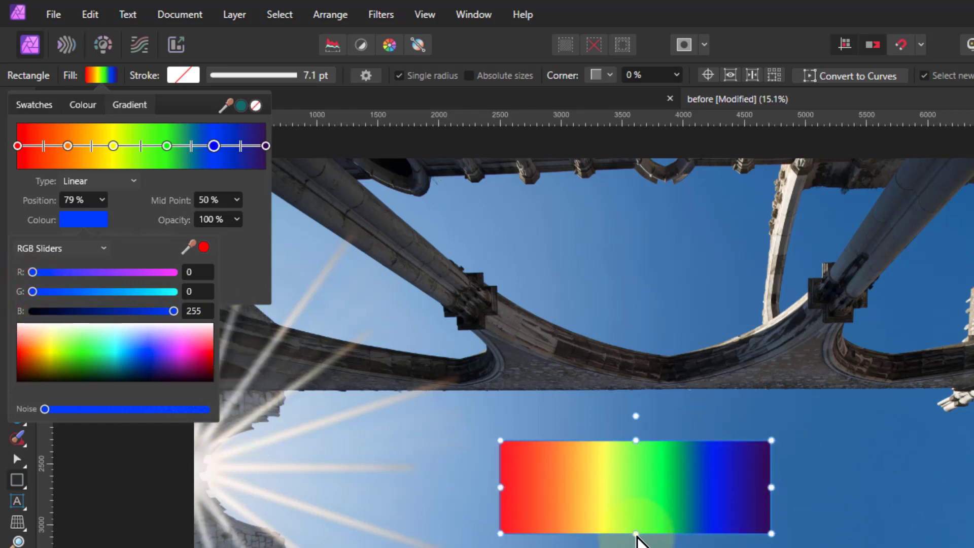
left_click(595, 500)
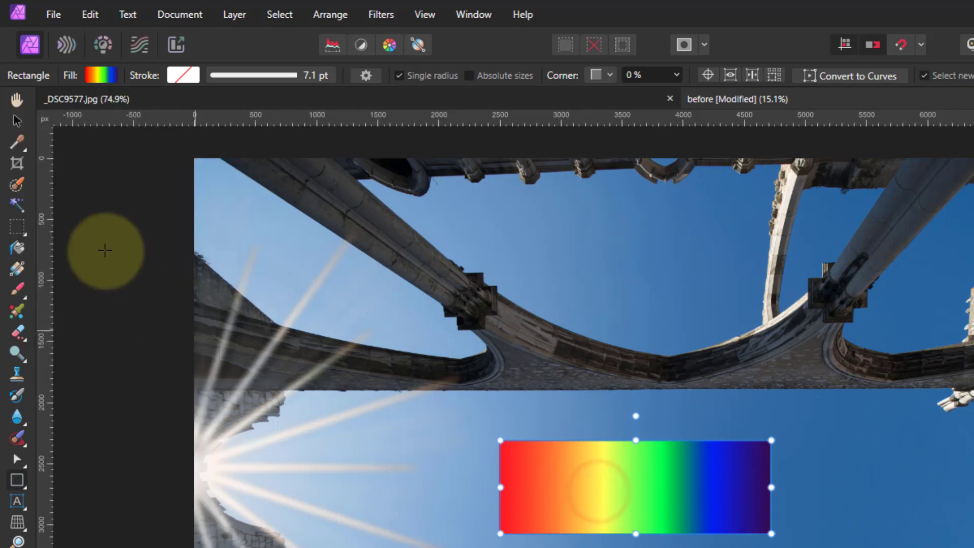
Duplicate the rainbow rectangle and flatten the copy just below it into a thin strip about 53 px high
left_click(19, 121)
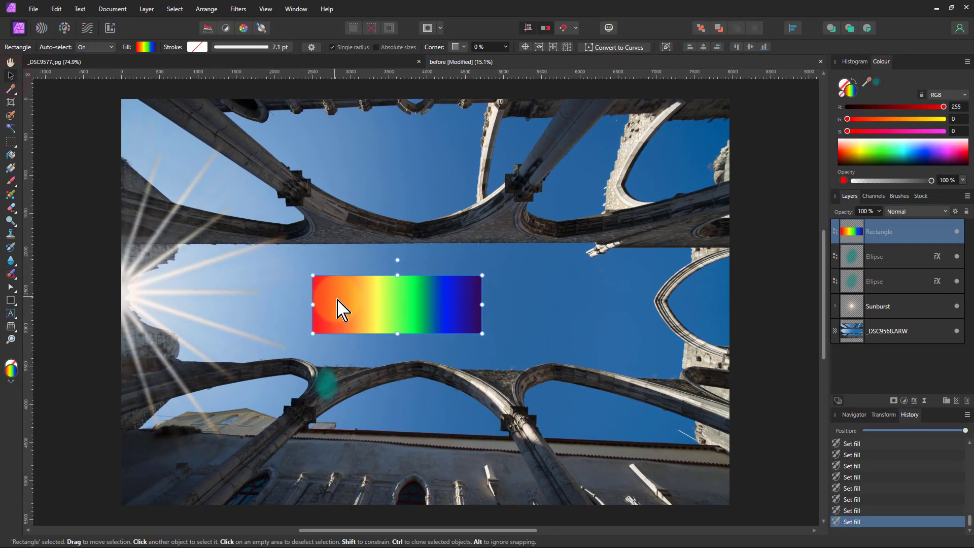
left_click_drag(305, 290, 333, 289)
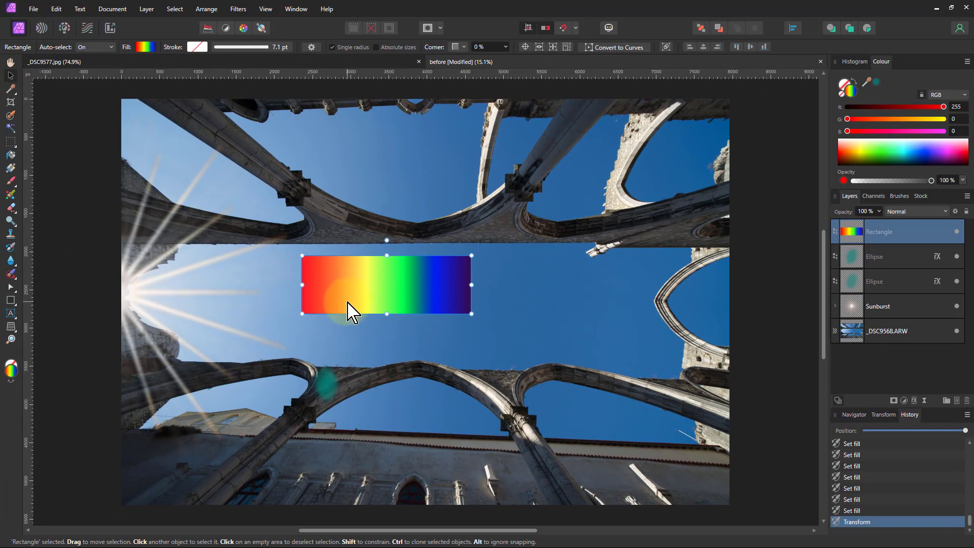
key("ctrl+v")
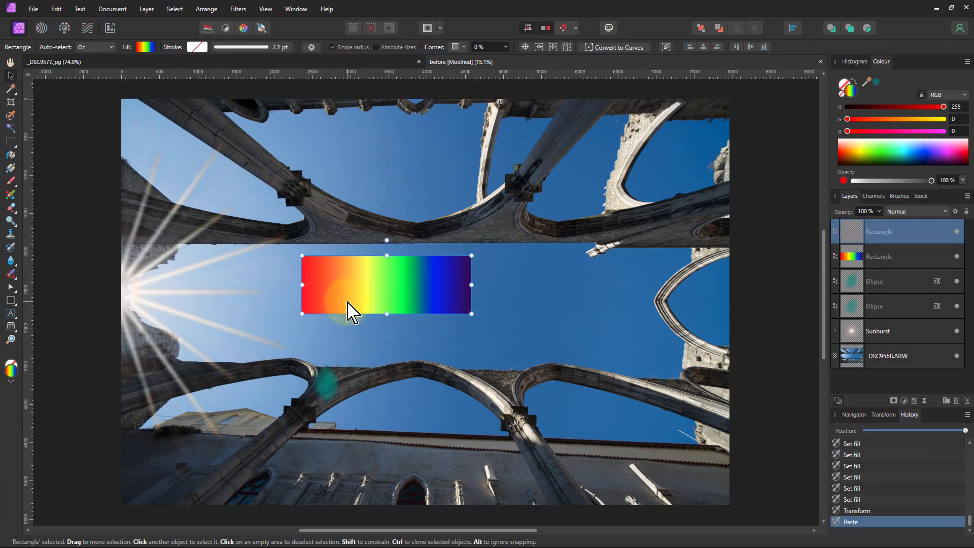
left_click_drag(419, 297, 445, 327)
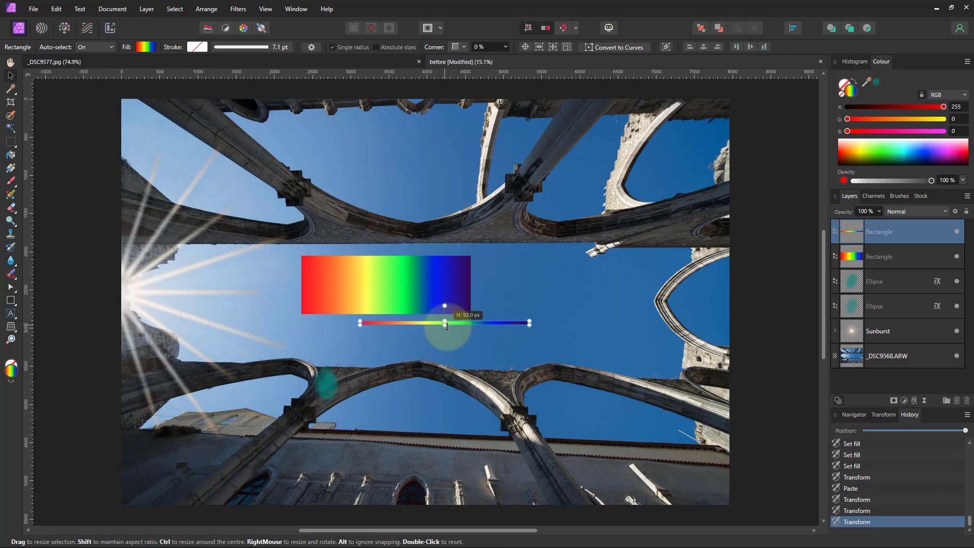
Convert the thin rainbow strip to curves and pull both short ends outward into tapered tips
scroll(441, 327, "up", 5)
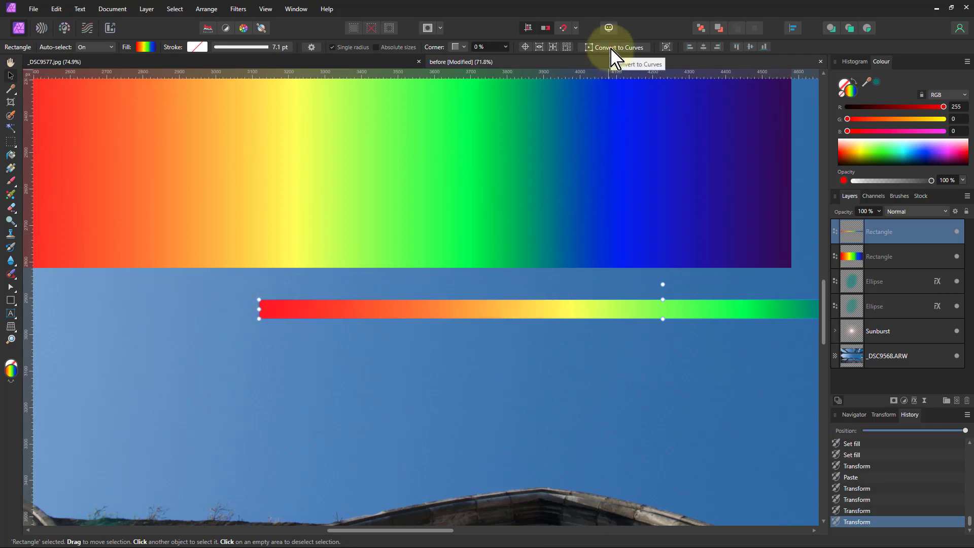
left_click(612, 49)
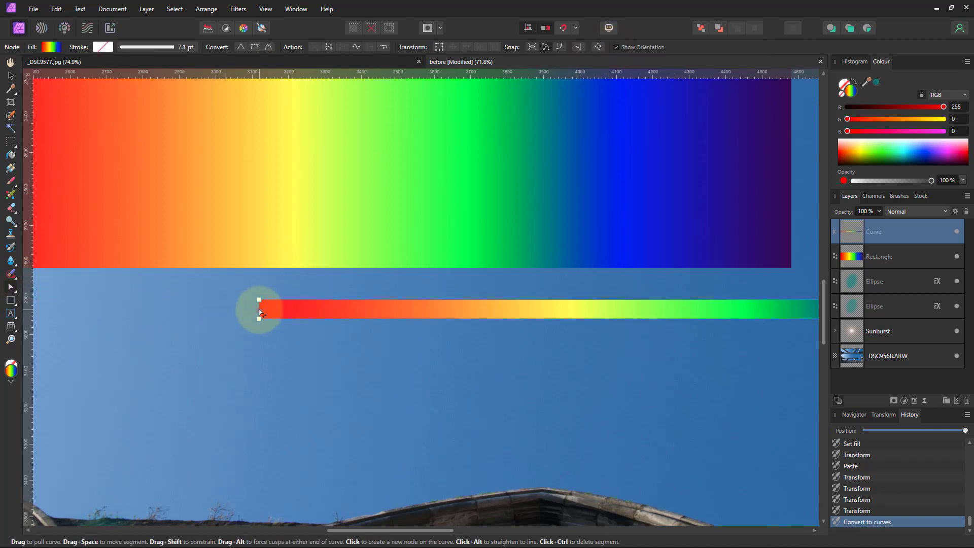
left_click_drag(246, 312, 172, 311)
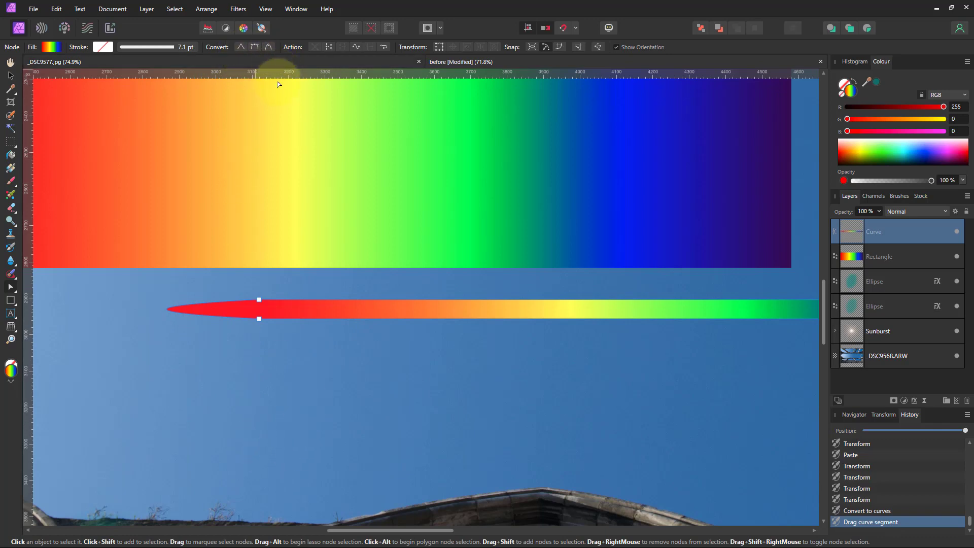
left_click_drag(396, 531, 542, 530)
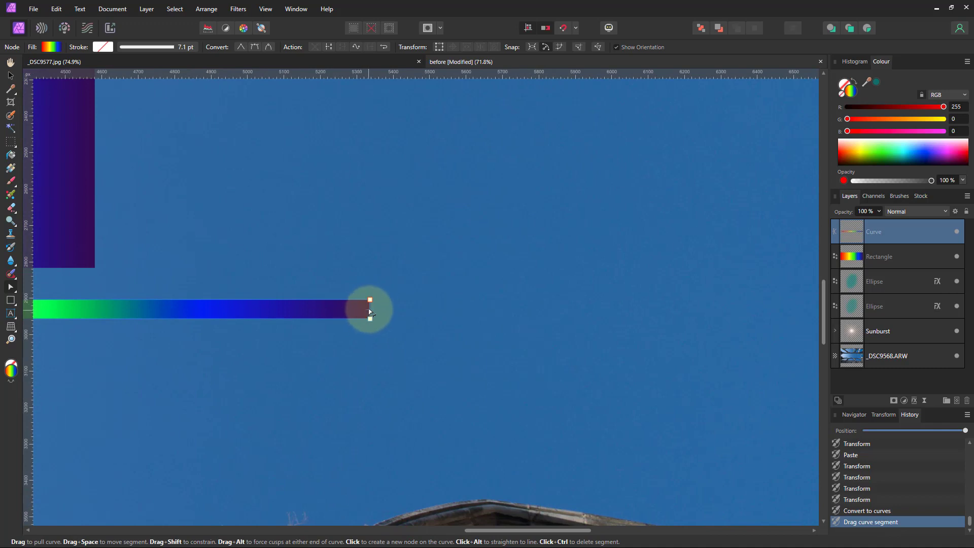
left_click_drag(370, 311, 469, 311)
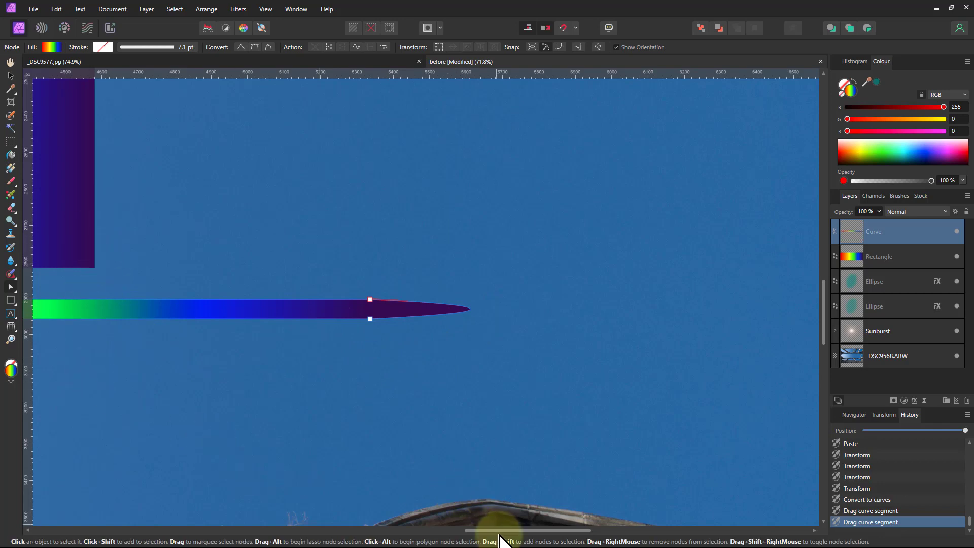
Reduce the tapered rainbow strip's height to roughly a third to make a very thin streak
left_click_drag(500, 538, 397, 539)
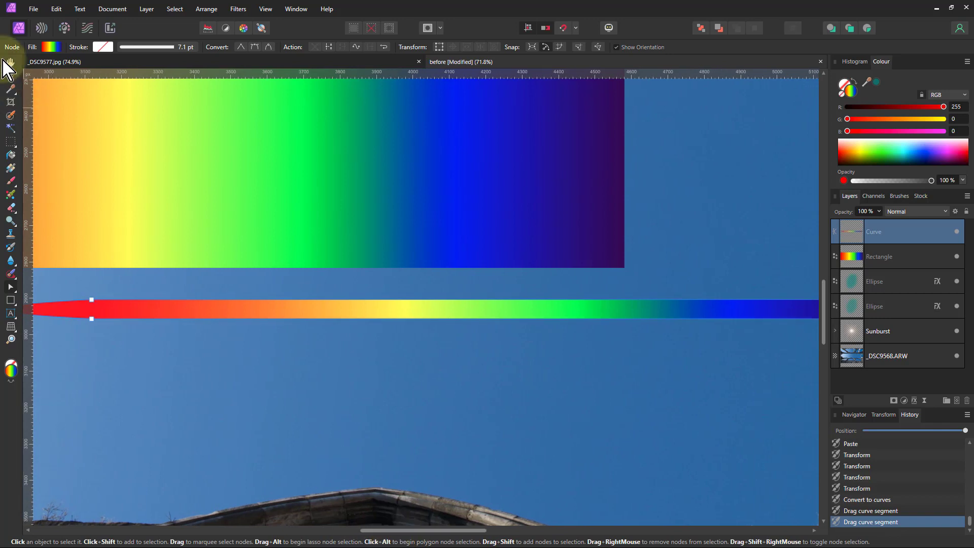
left_click(9, 75)
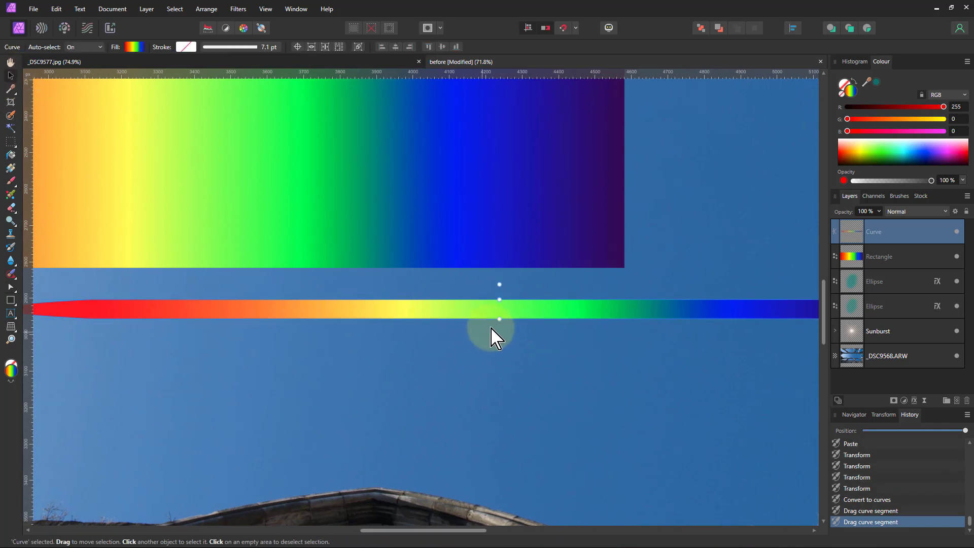
left_click_drag(500, 320, 500, 307)
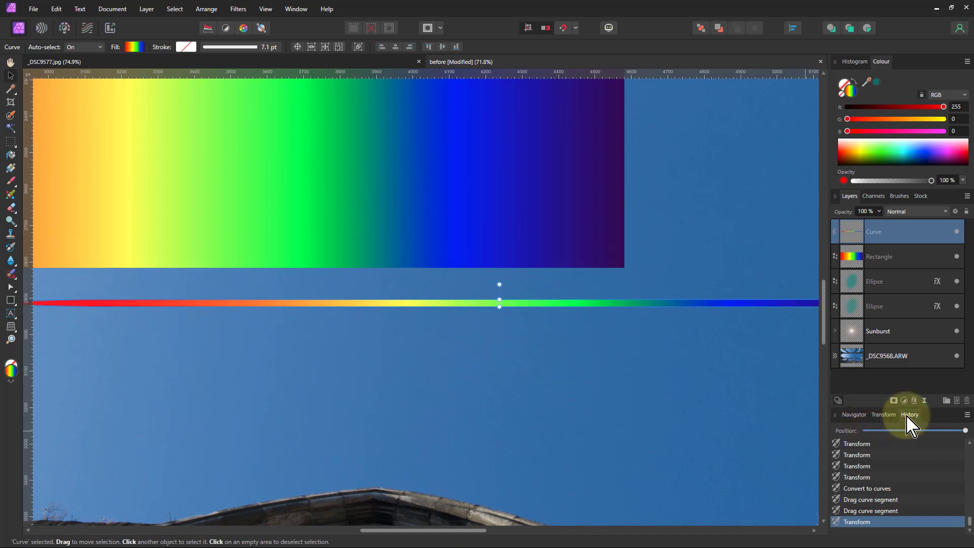
Apply a Gaussian Blur layer effect with a radius of 17.3 px to the thin rainbow streak
left_click(915, 401)
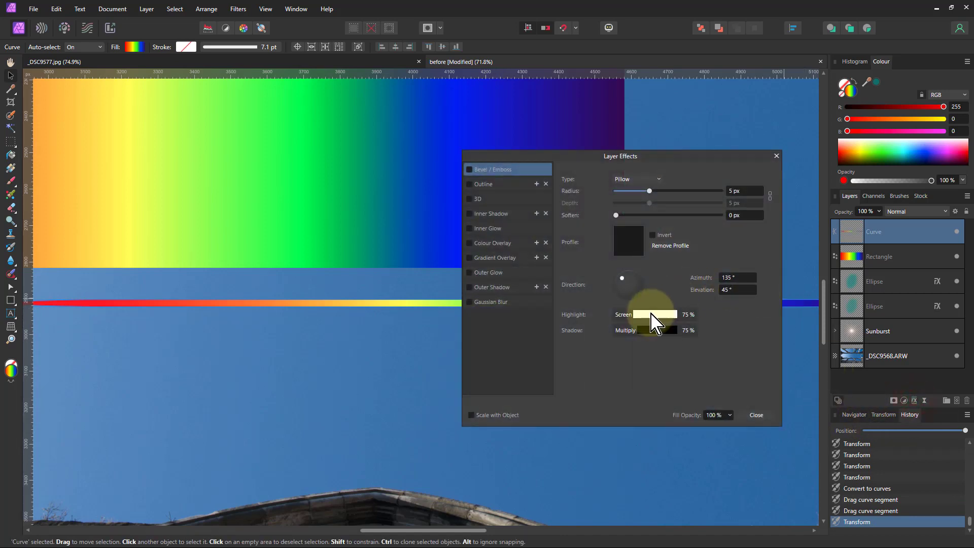
left_click(493, 303)
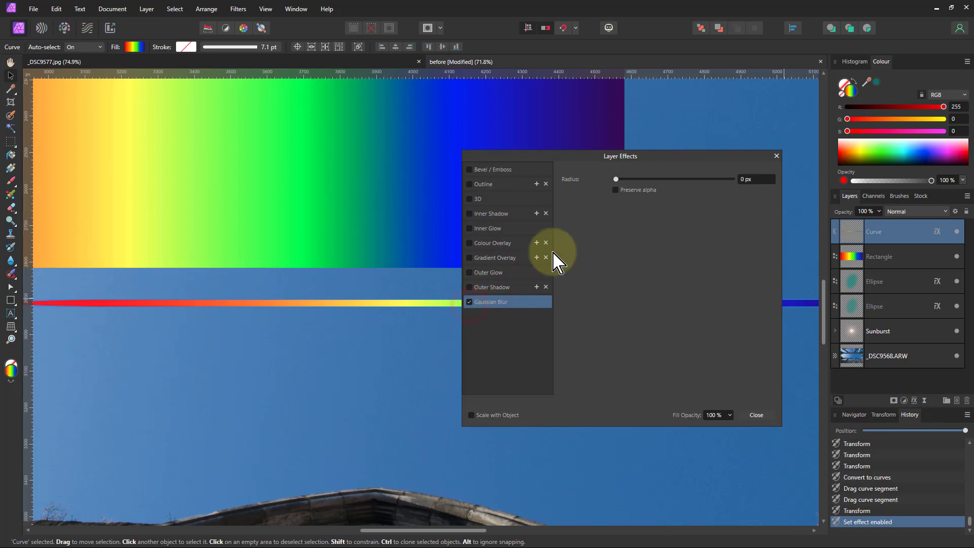
mouse_move(617, 182)
left_mouse_down()
mouse_move(677, 182)
mouse_move(682, 190)
left_mouse_up()
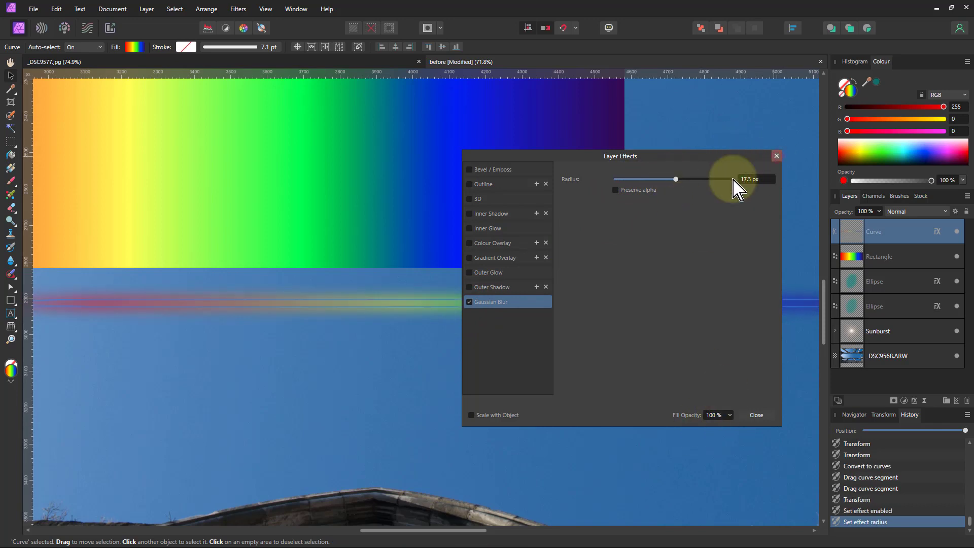
left_click(776, 156)
Move and rotate the blurred rainbow streak so it slants down from the sunburst across the teal ellipses
key("ctrl+0")
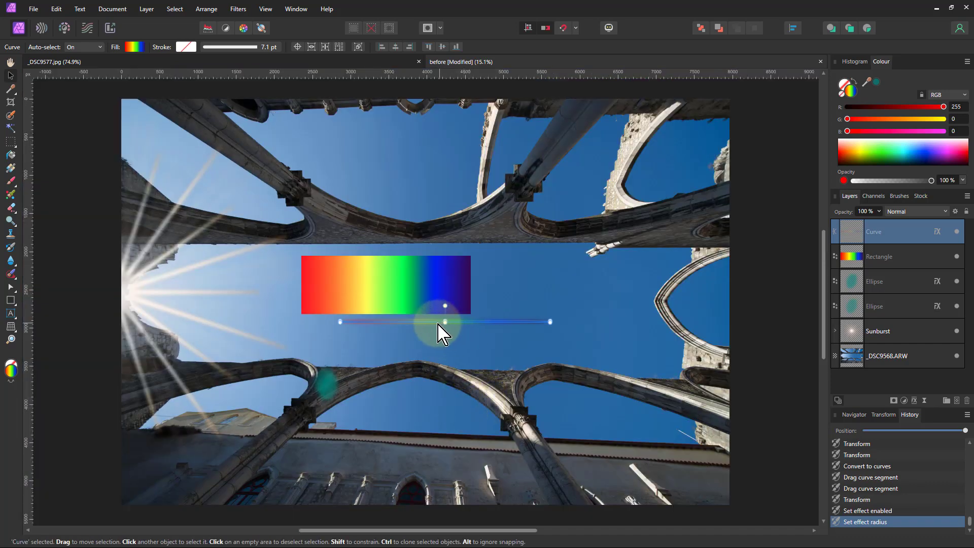
left_click_drag(407, 328, 315, 303)
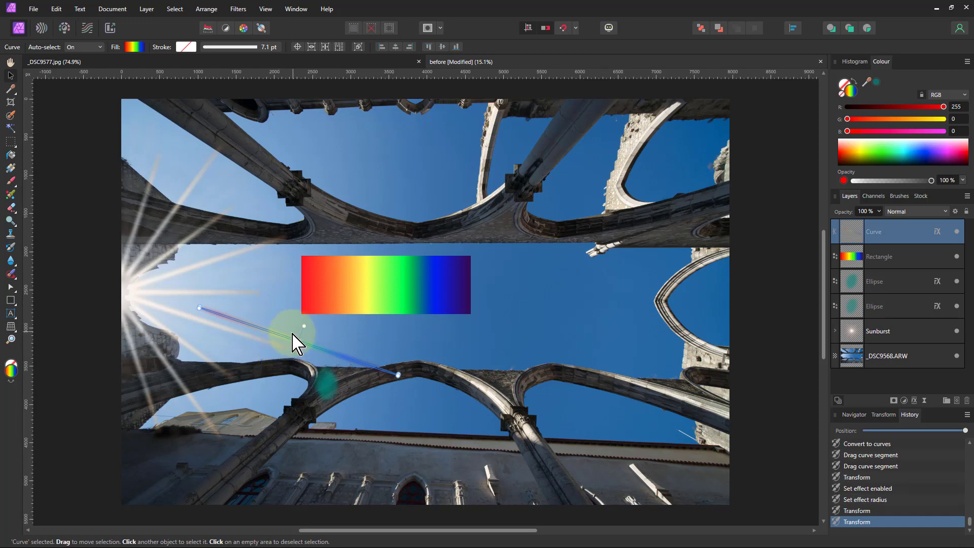
left_click_drag(282, 339, 285, 364)
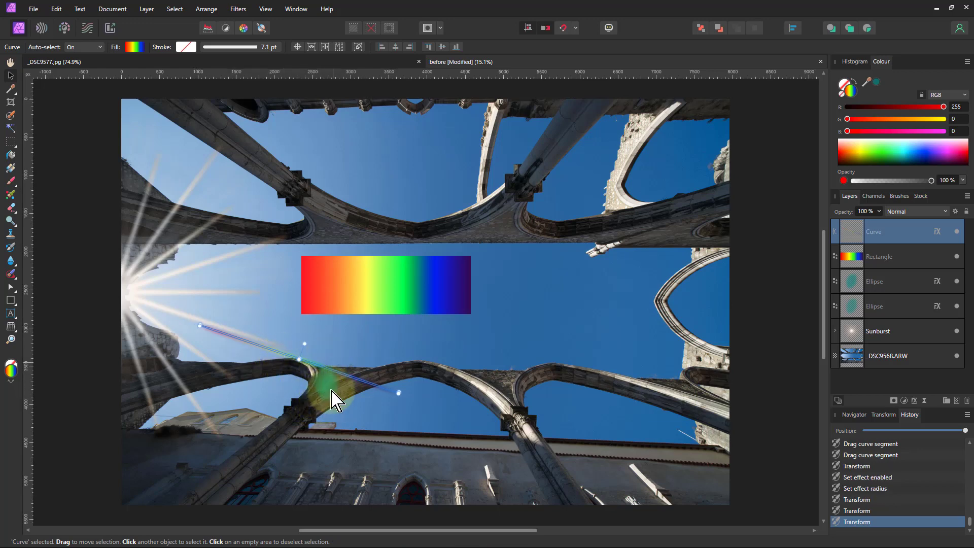
Group the two teal ellipse layers and rename the group as Lens 1
left_click(872, 282)
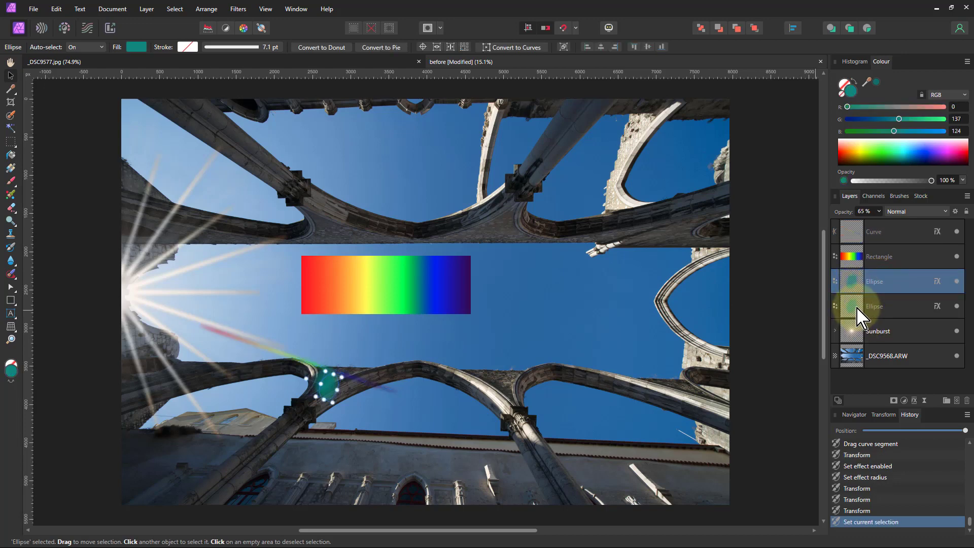
left_click(863, 307, "shift")
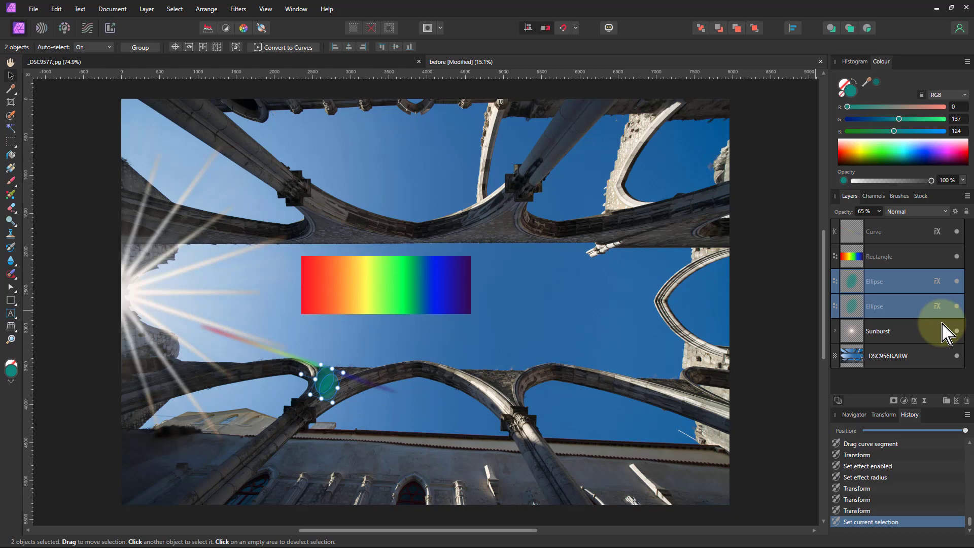
key("ctrl+g")
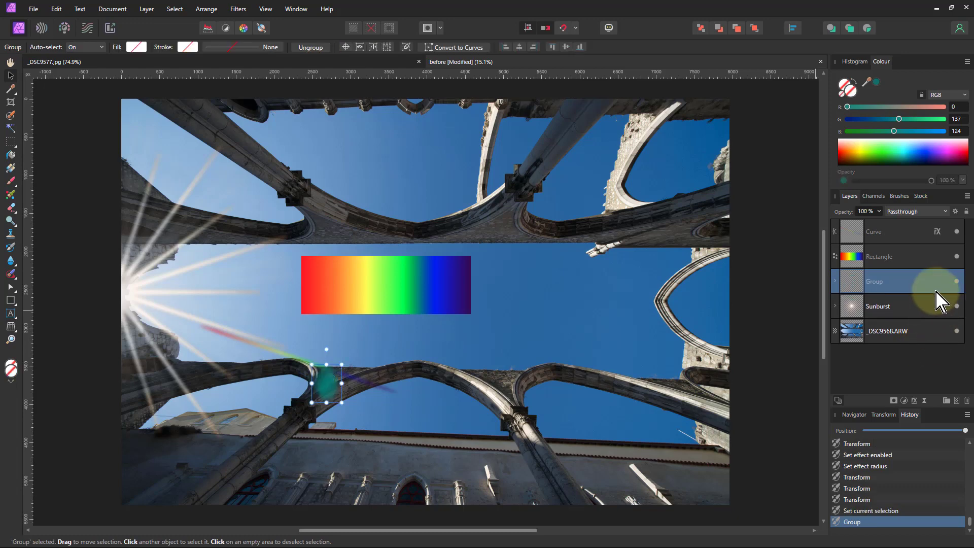
double_click(877, 283)
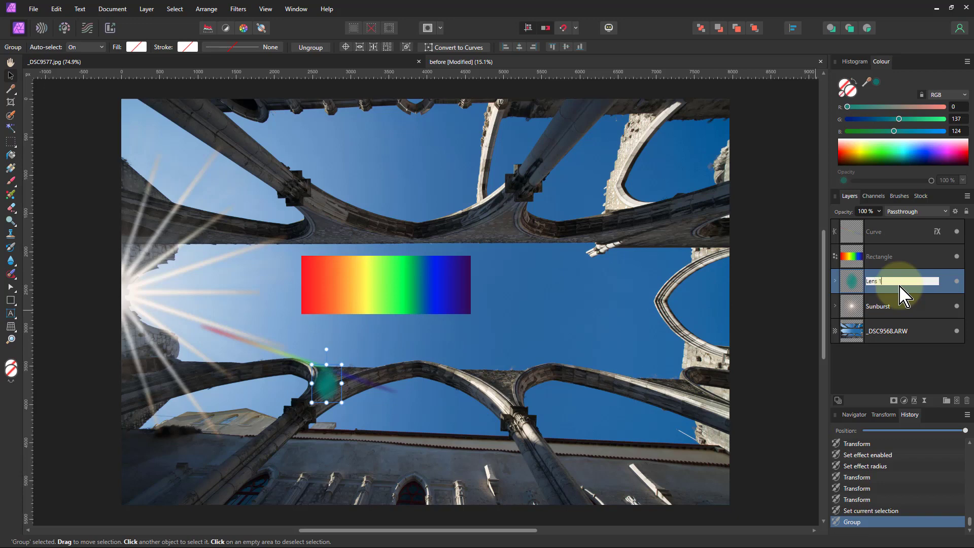
key("Return")
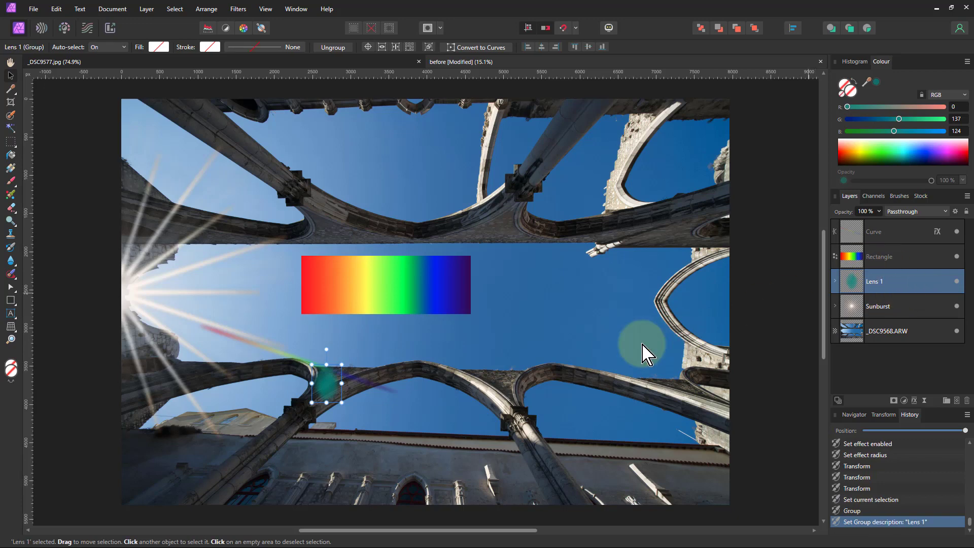
Rename the blurred rainbow streak's layer as Lens 2
left_click(266, 350)
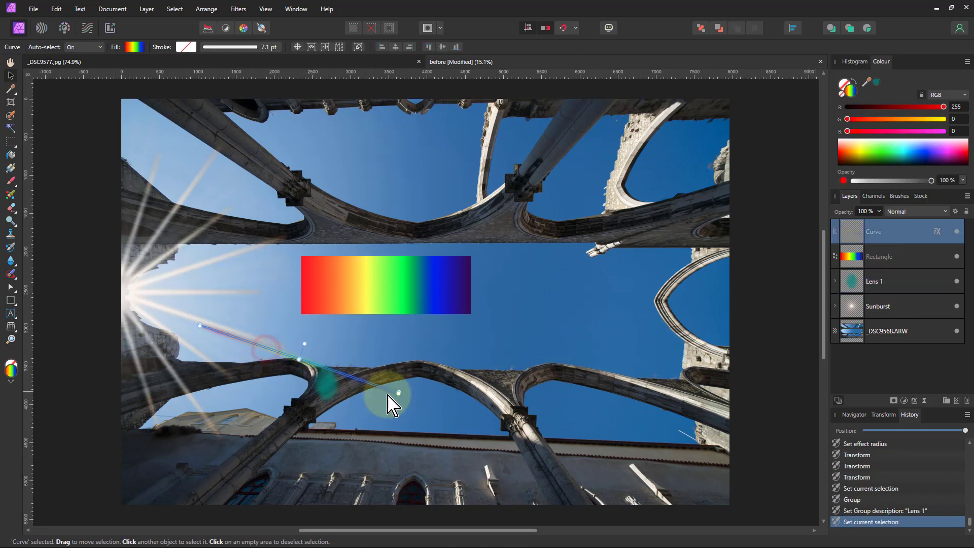
double_click(879, 234)
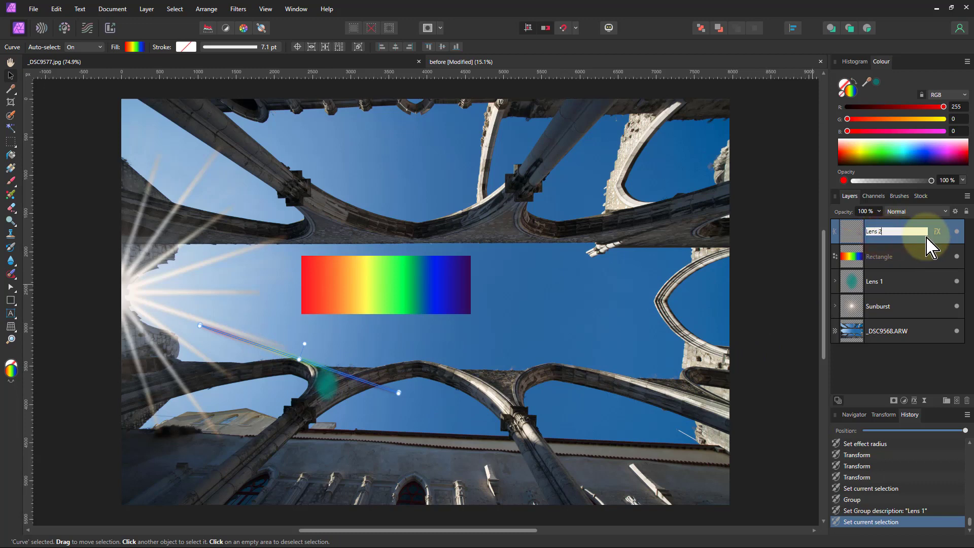
key("Return")
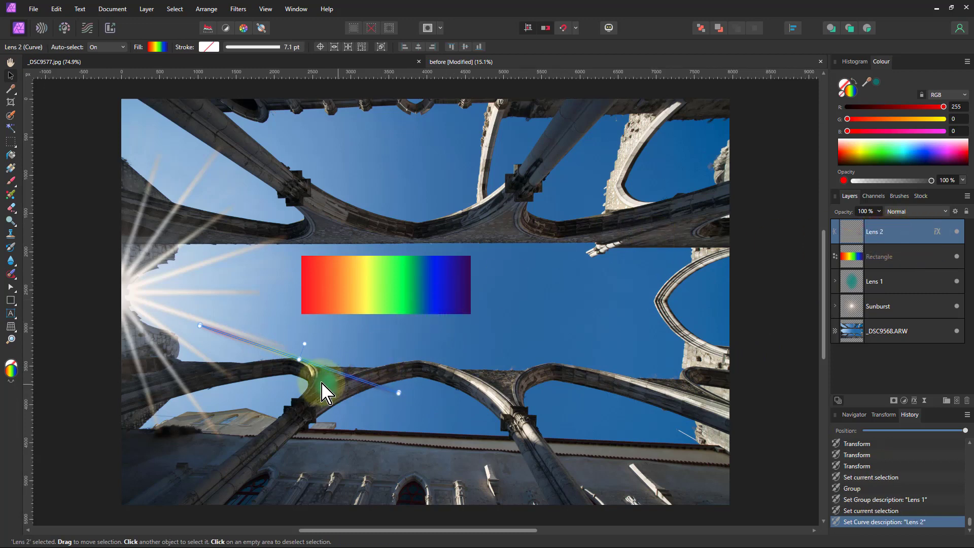
Tilt and shift the Lens 1 ellipses to line up with the rainbow streak, and move the group to the top of the layer stack
left_click(853, 291)
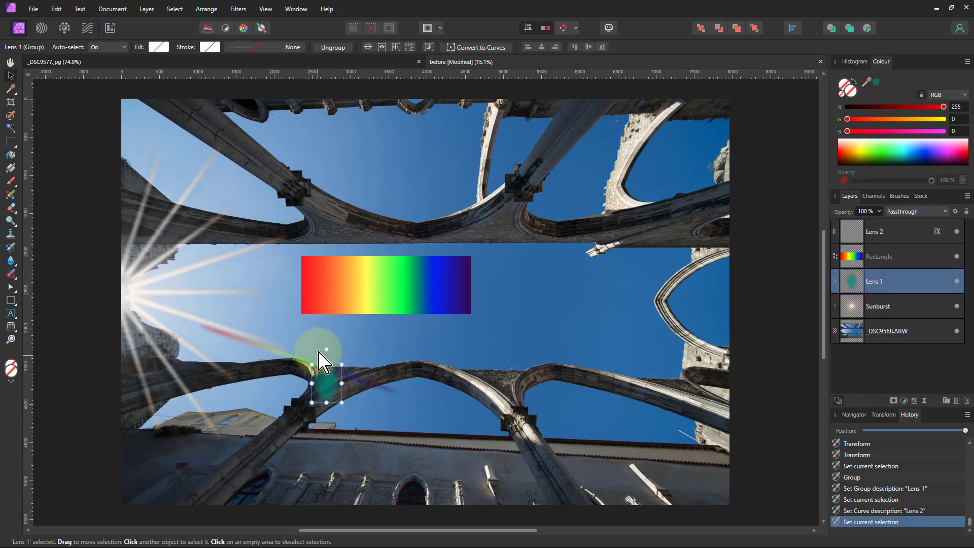
left_click_drag(326, 350, 346, 390)
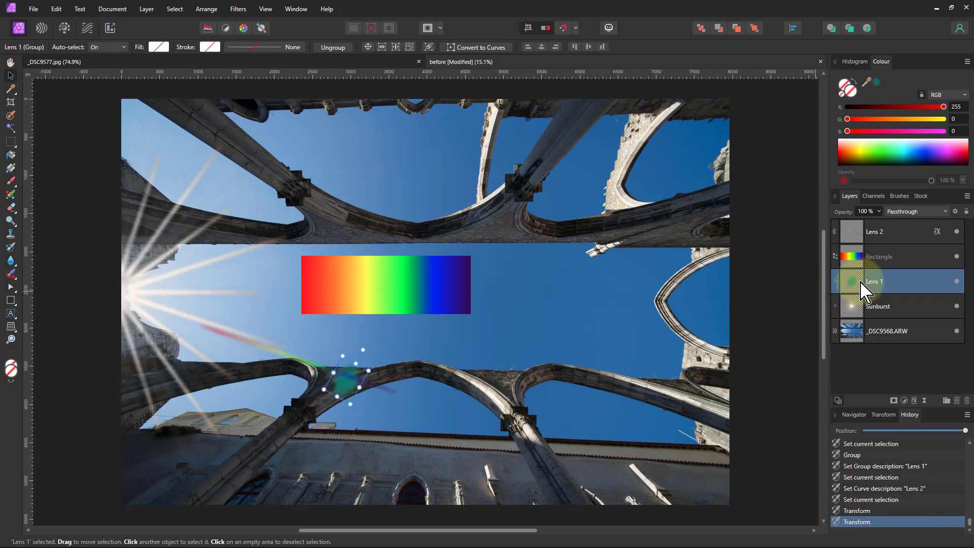
left_click_drag(852, 281, 852, 207)
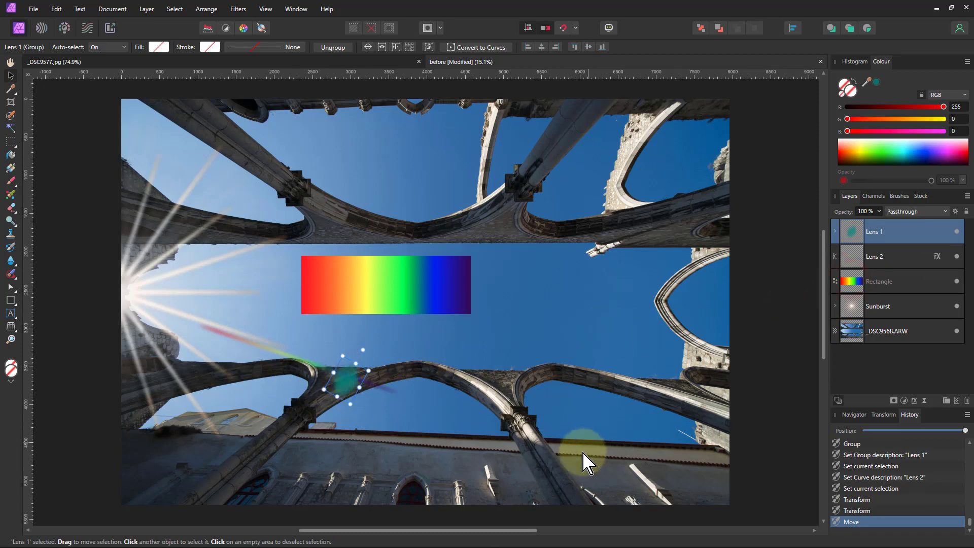
Lower the opacity of the Lens 2 streak to 46%
left_click(858, 260)
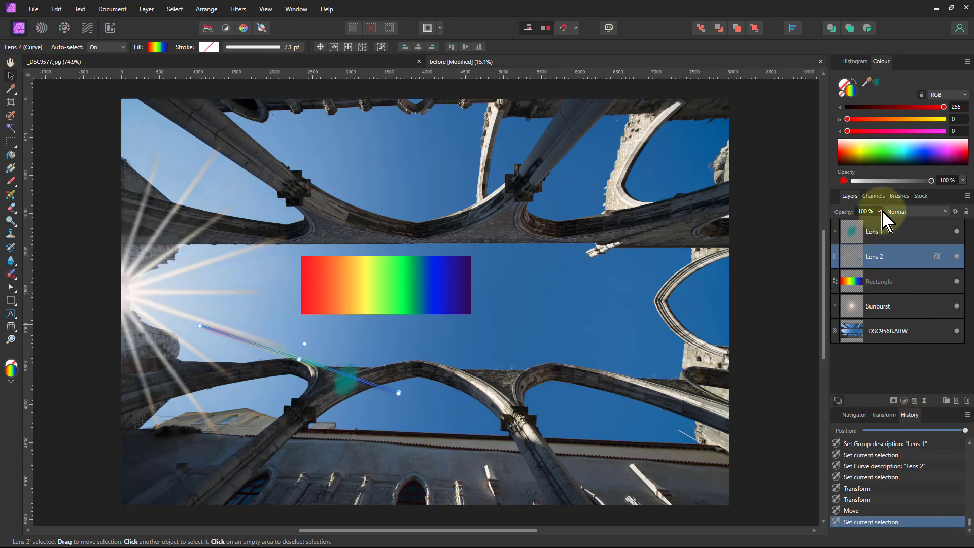
left_click_drag(882, 211, 855, 229)
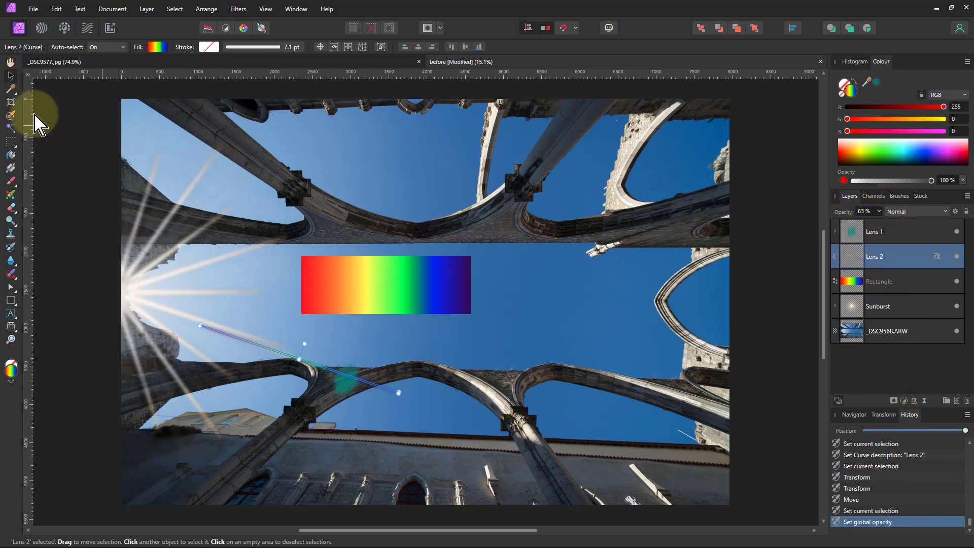
left_click(11, 63)
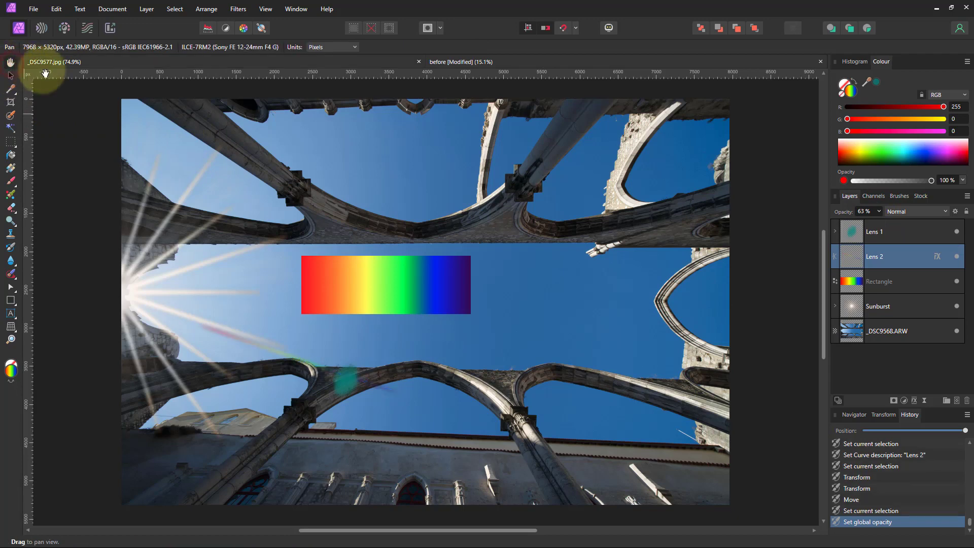
left_click(880, 211)
left_click_drag(881, 223, 868, 224)
left_click(543, 429)
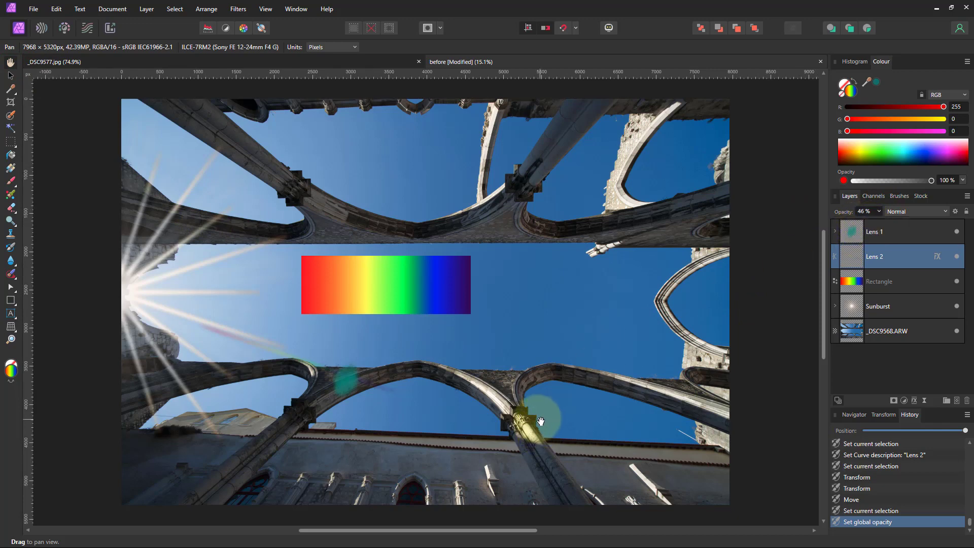
Move the rainbow rectangle to the photo's lower-left corner and narrow it to roughly two-thirds of its width
left_click(9, 76)
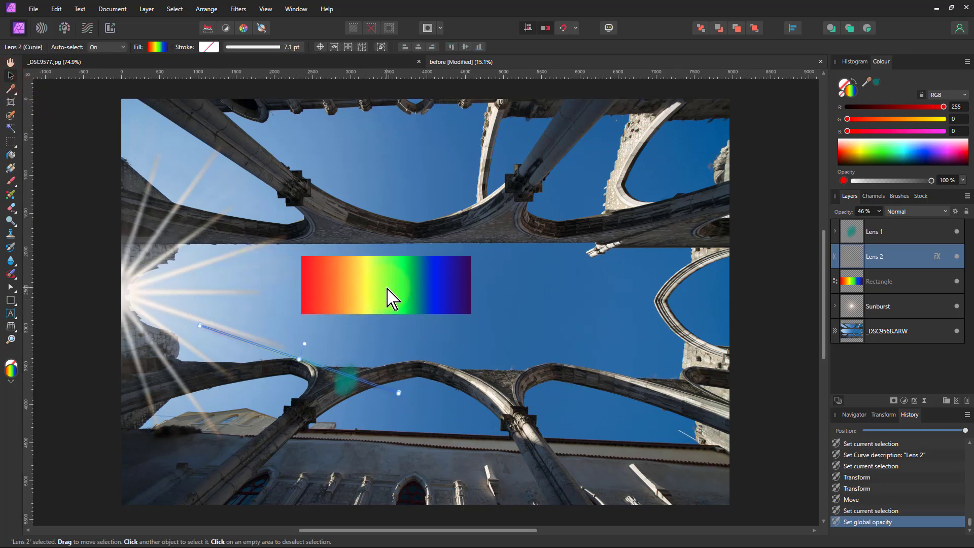
left_click_drag(386, 293, 370, 337)
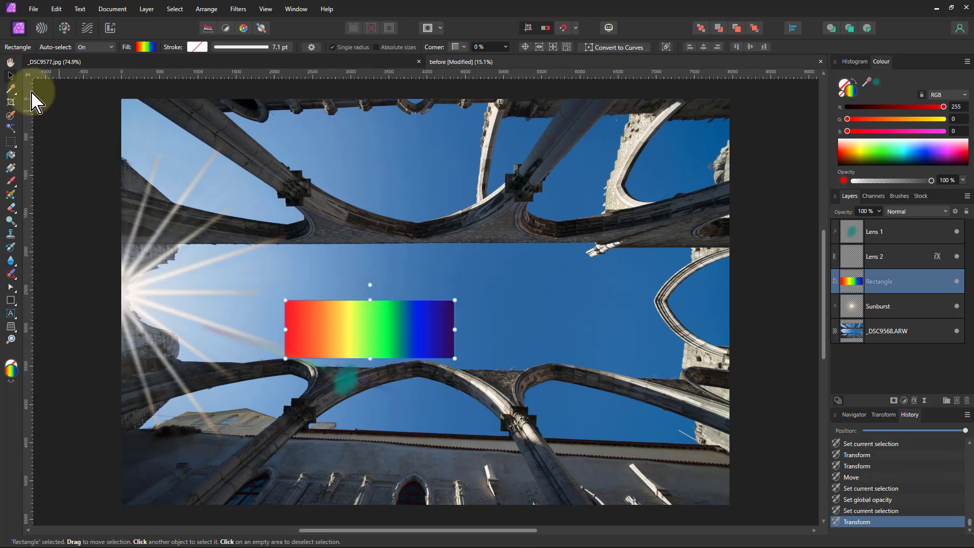
left_click_drag(295, 268, 215, 463)
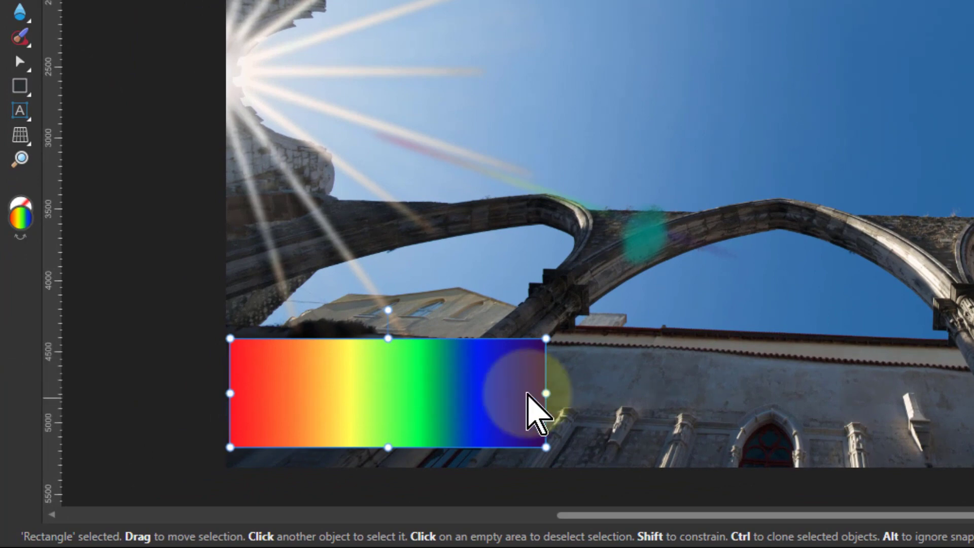
left_click_drag(527, 395, 429, 389)
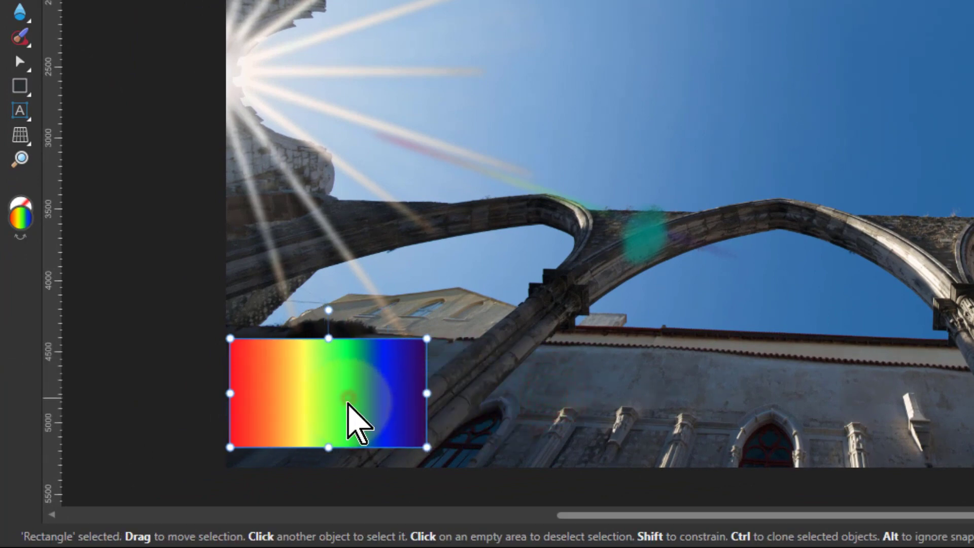
left_click_drag(350, 402, 350, 406)
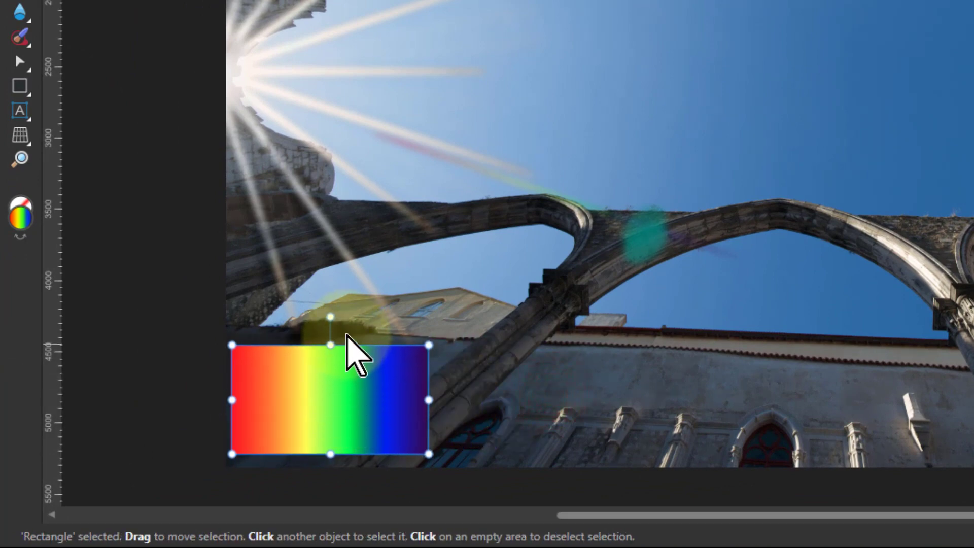
Rotate the rainbow rectangle slightly clockwise and shear it into a smaller, slanted parallelogram inside the photo's lower-left corner
left_click_drag(333, 315, 336, 318)
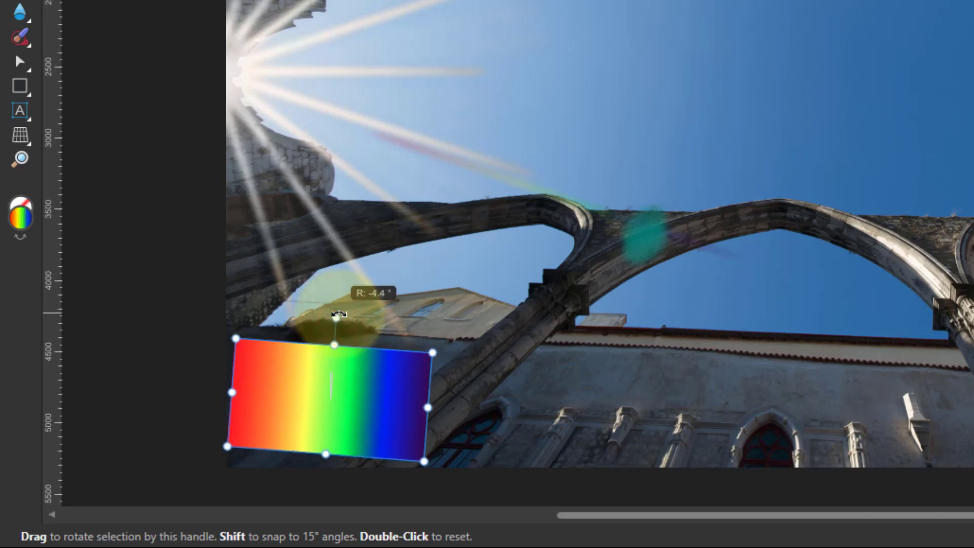
left_click_drag(329, 406, 330, 406)
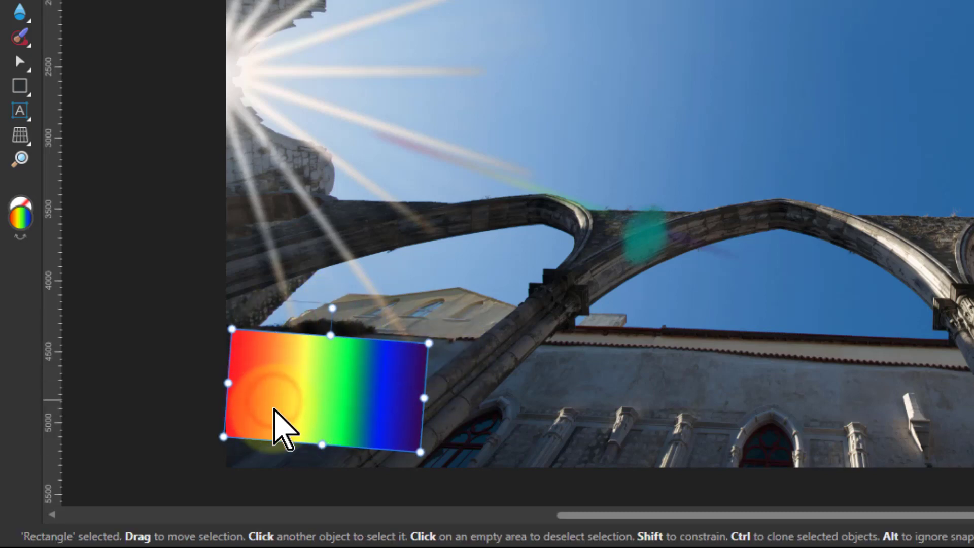
left_click_drag(274, 408, 276, 404)
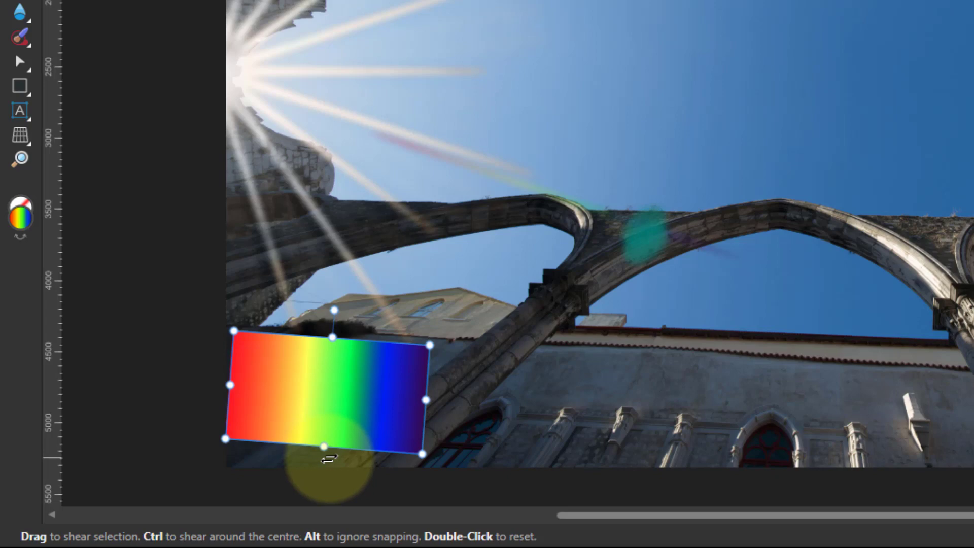
left_click_drag(329, 458, 222, 450)
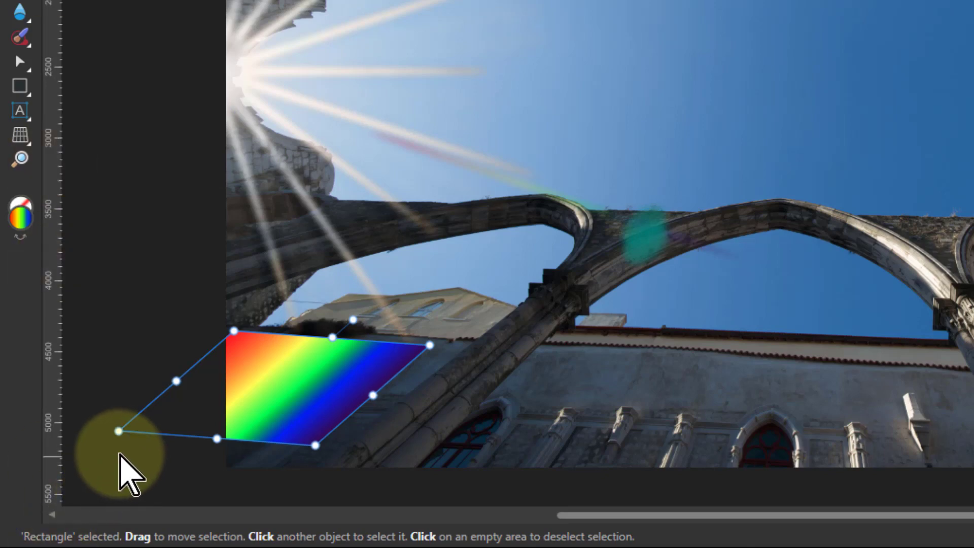
left_click_drag(120, 431, 232, 381)
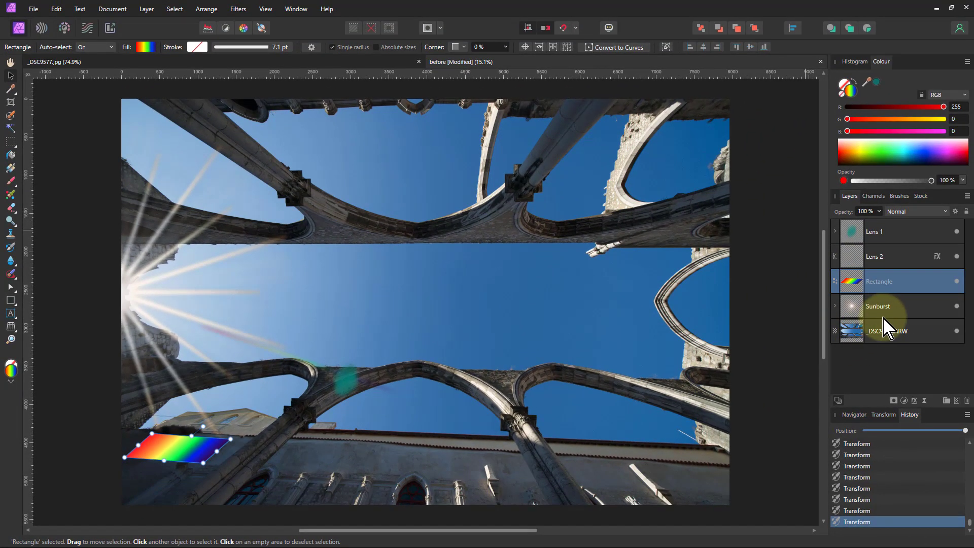
Apply a Gaussian Blur layer effect with a radius of 38.7 px to the rainbow parallelogram
left_click(915, 401)
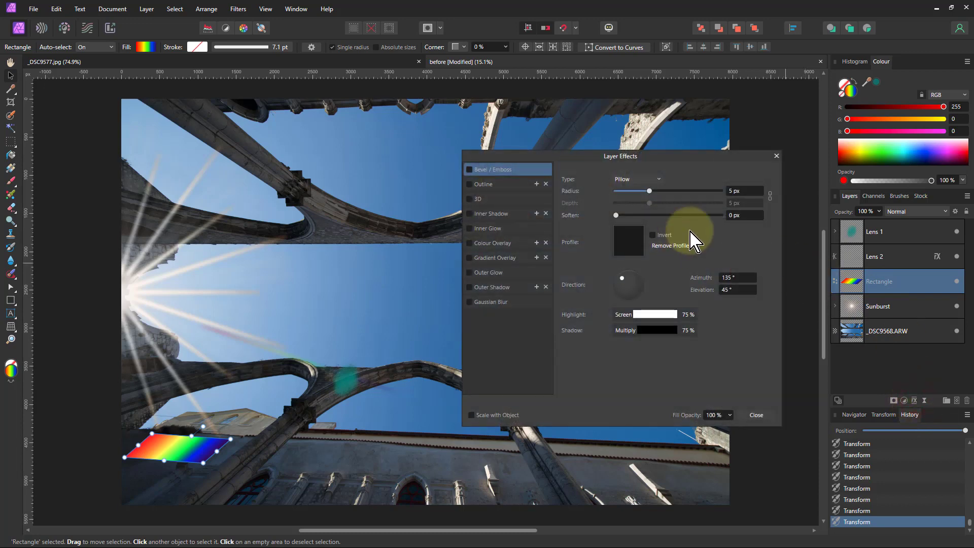
left_click(471, 303)
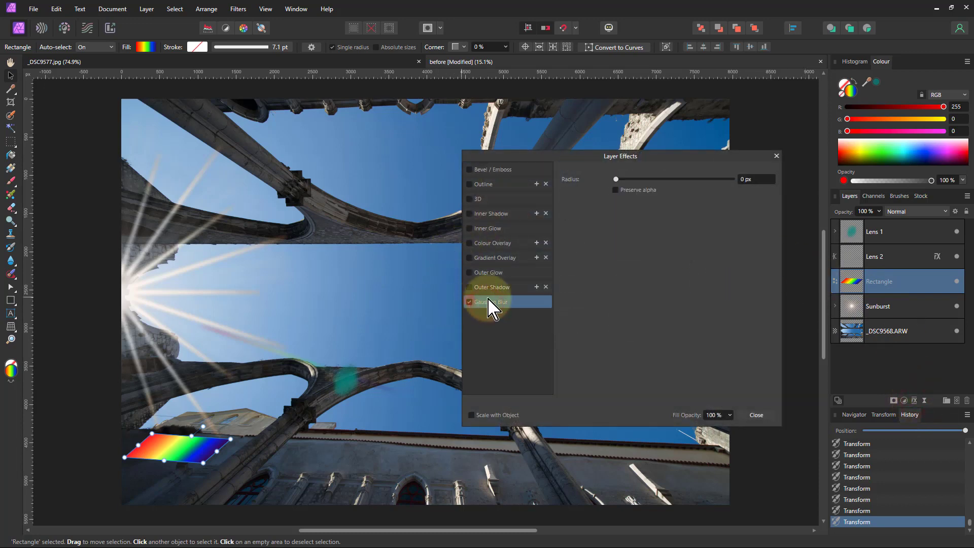
left_click_drag(618, 180, 703, 180)
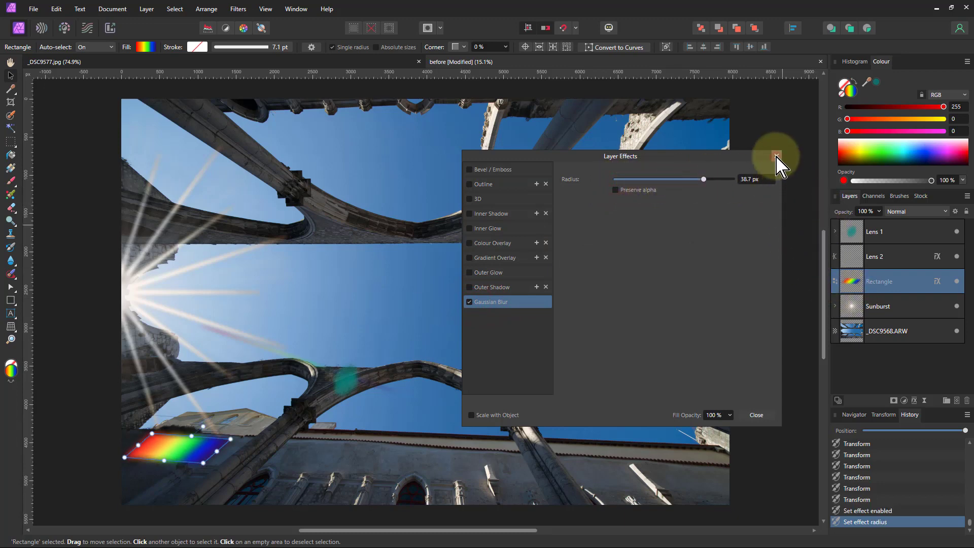
left_click(776, 156)
Lower the blurred rainbow parallelogram's layer opacity to 13%
left_click(879, 212)
left_click_drag(880, 224, 819, 230)
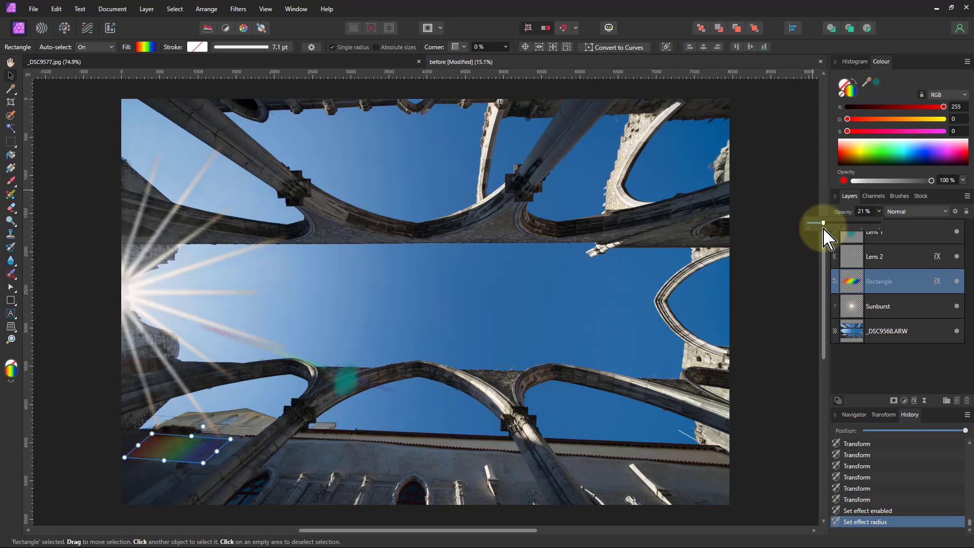
left_click_drag(824, 234, 824, 234)
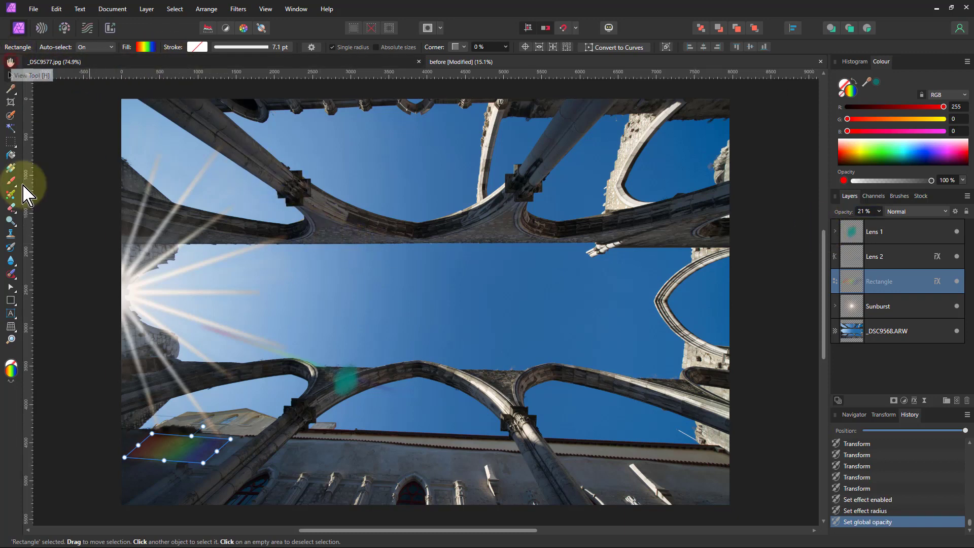
left_click(11, 62)
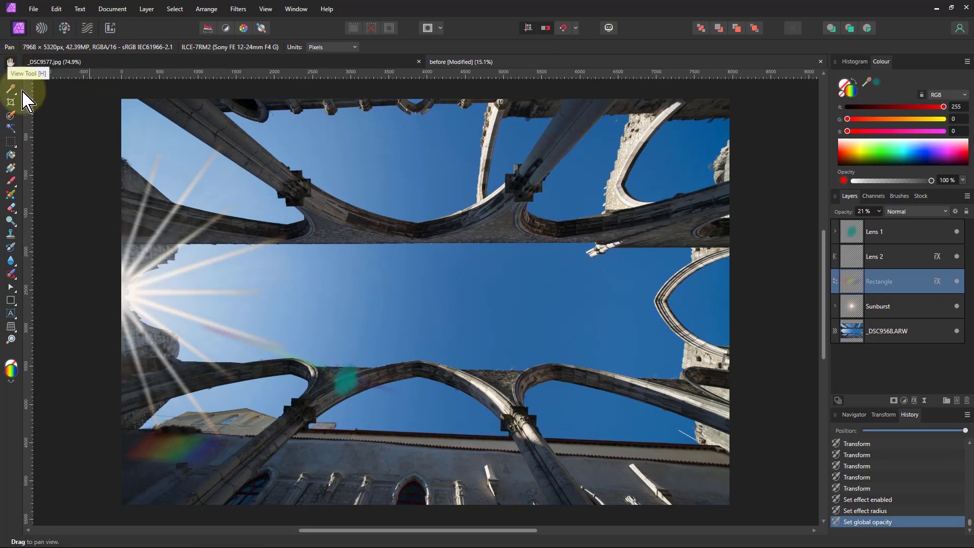
left_click(879, 212)
left_click_drag(880, 221, 874, 222)
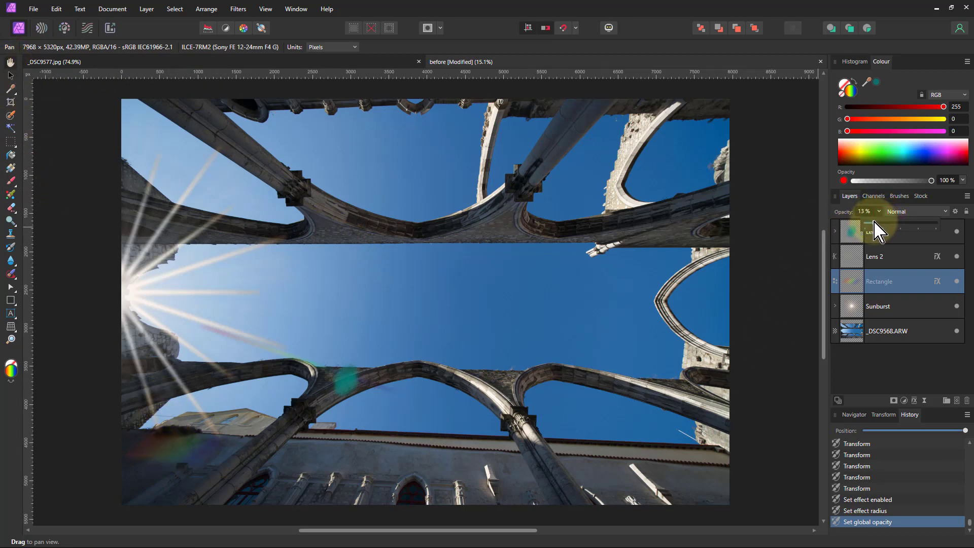
Rename the faded rainbow rectangle's layer as Lens 3
left_click(884, 282)
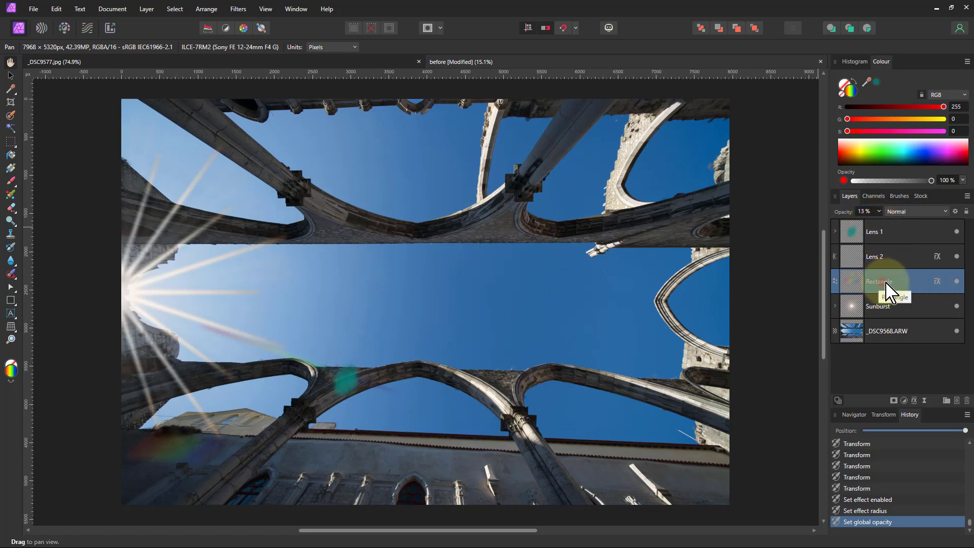
left_click(892, 285)
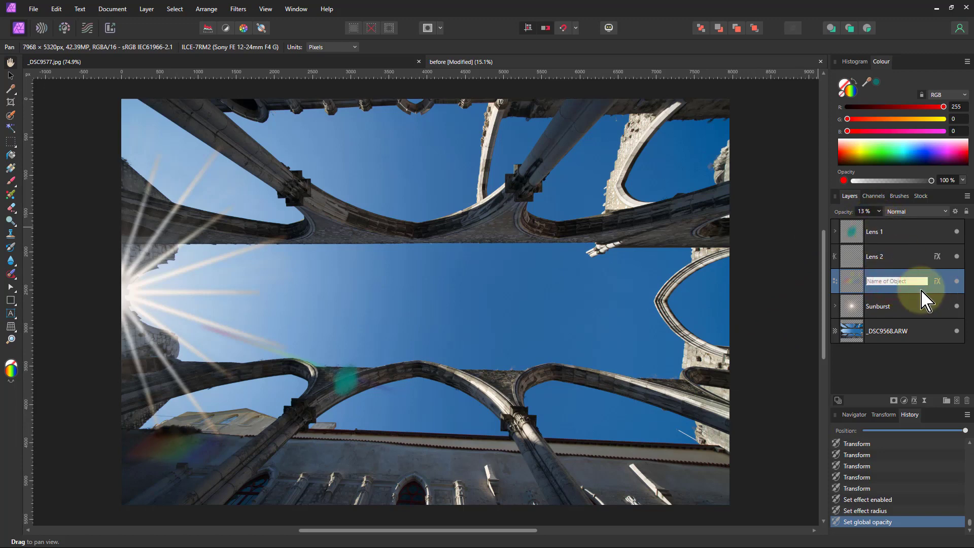
key("Return")
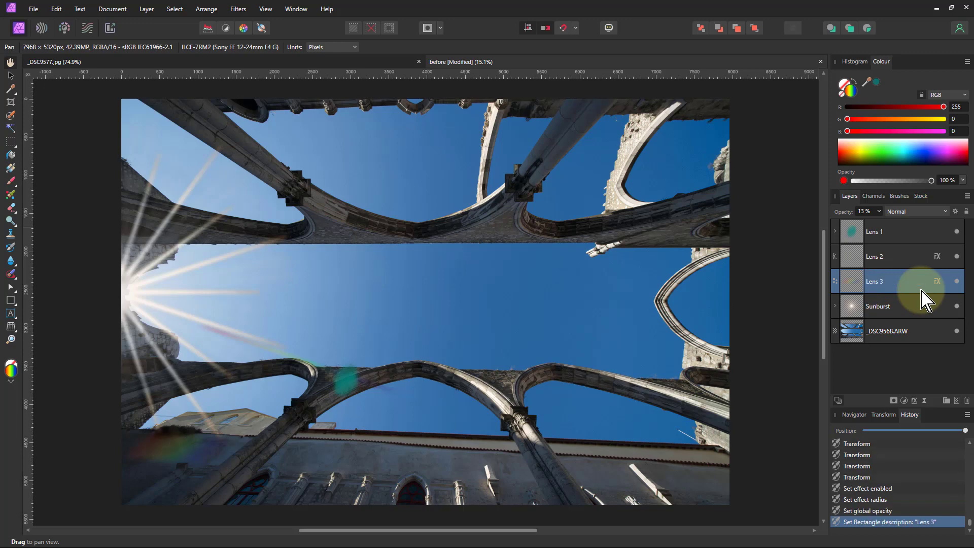
left_click(12, 302)
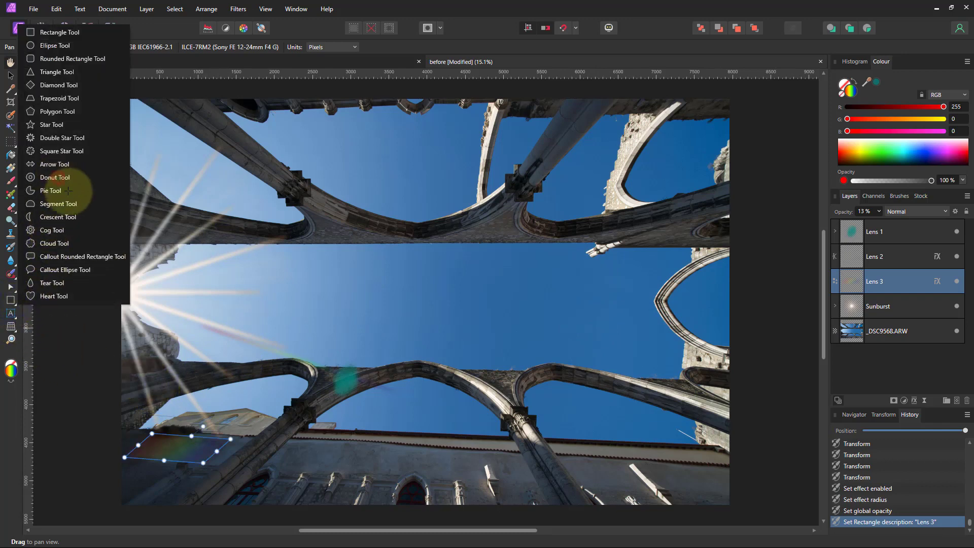
left_click(51, 191)
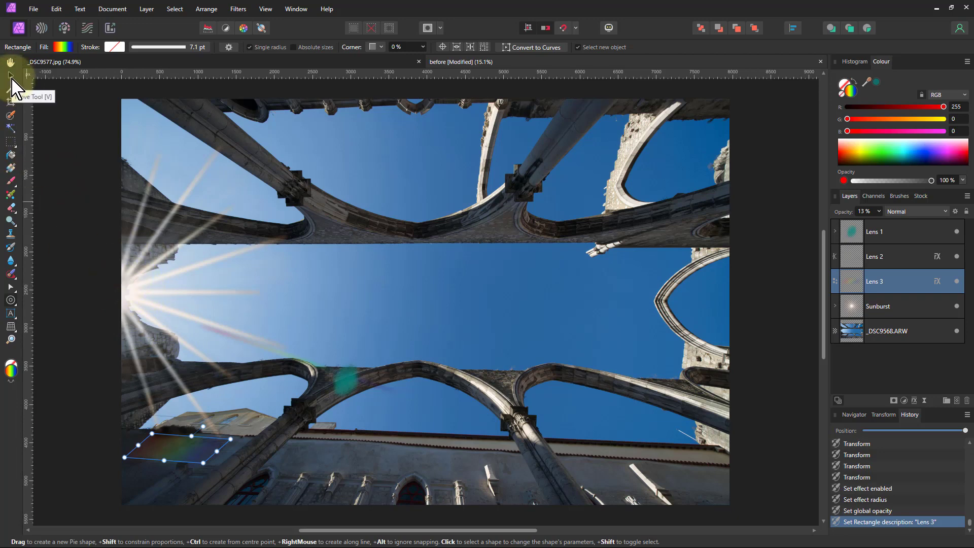
Draw a rainbow donut centred on the sun, above the lowest Double Star in the Sunburst group, and set its hole radius to 94%
left_click(11, 76)
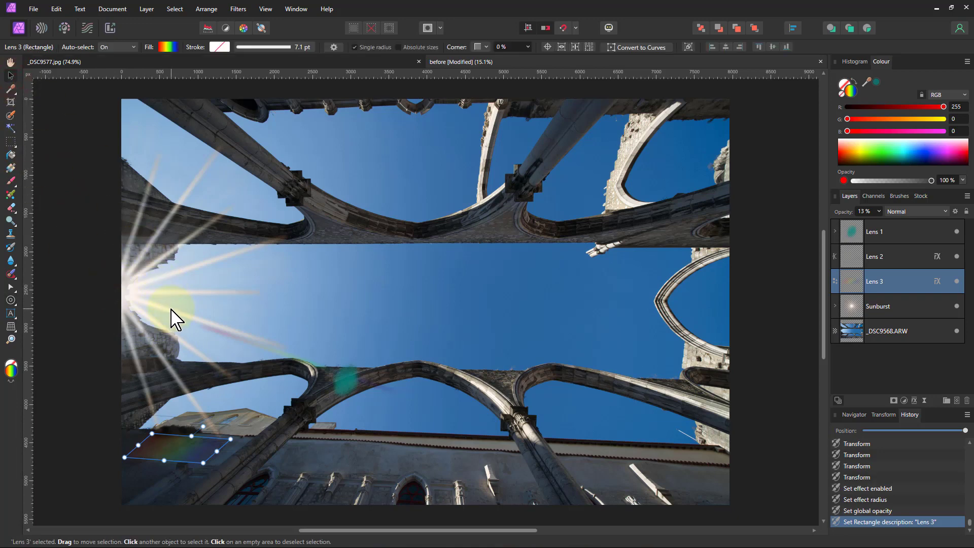
left_click(127, 298)
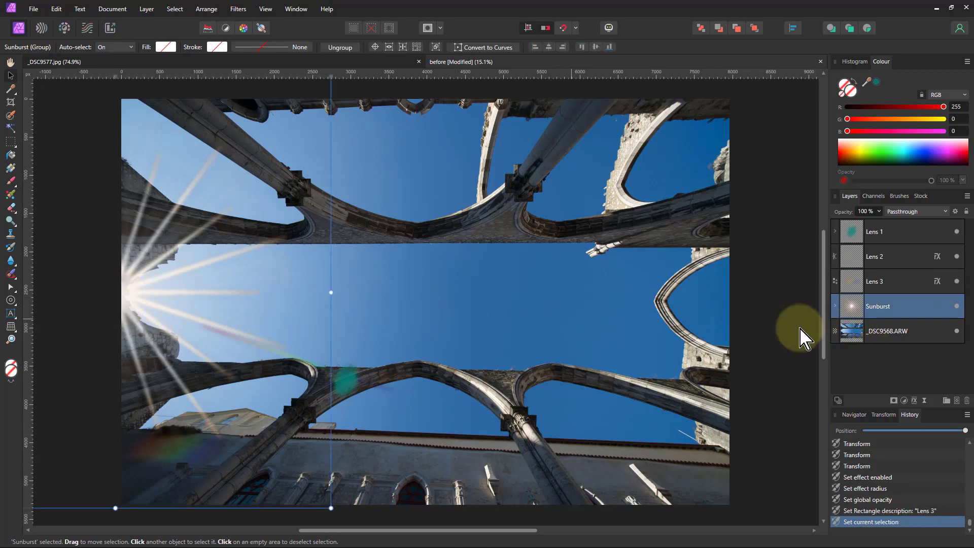
left_click(836, 307)
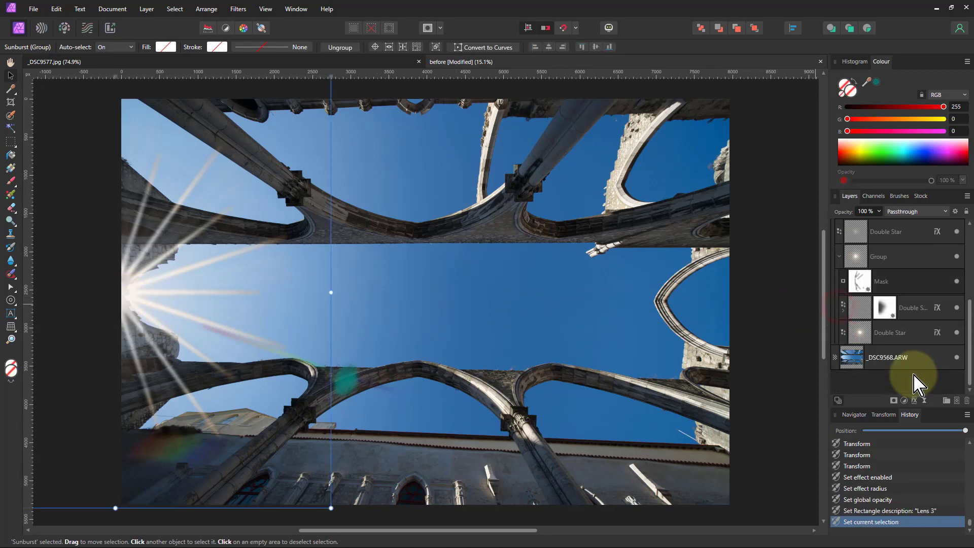
left_click(885, 337)
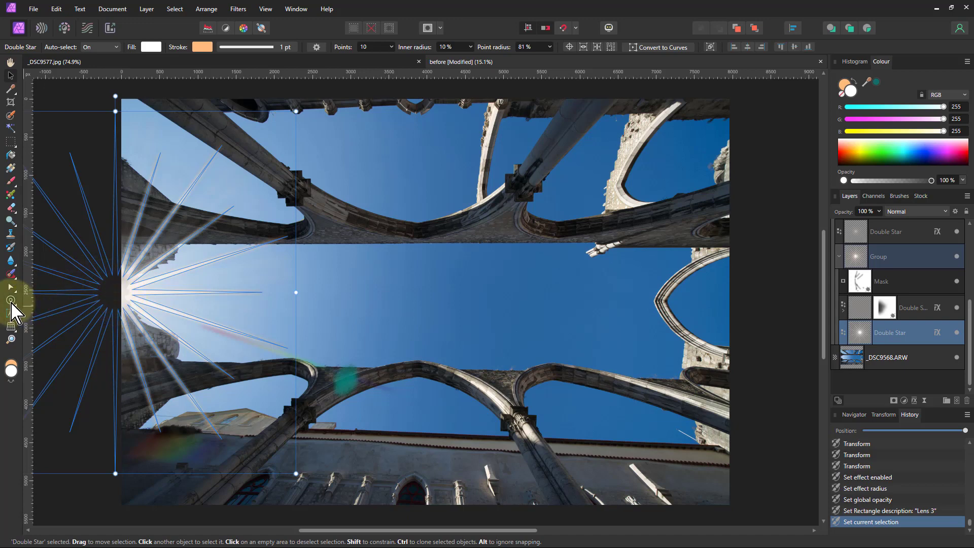
left_click(10, 301)
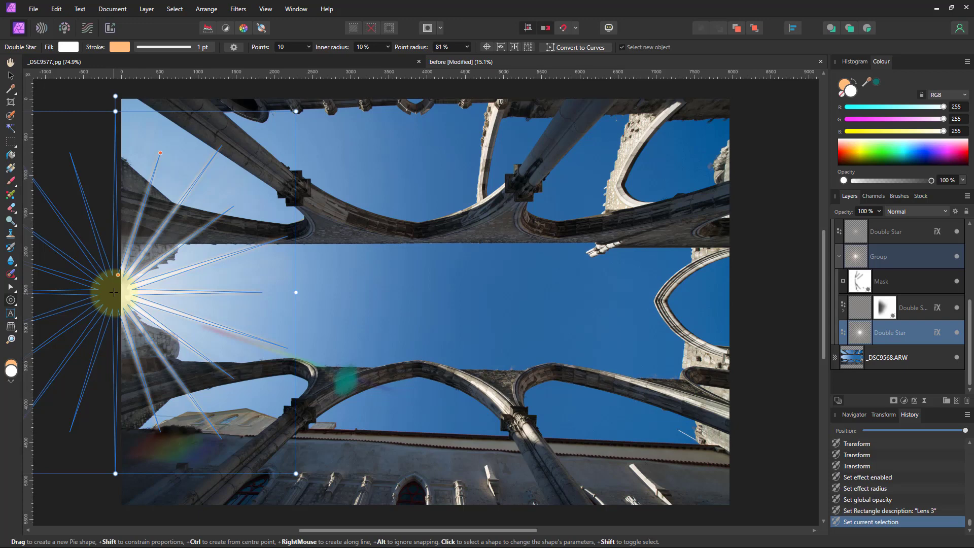
left_click_drag(114, 292, 287, 407)
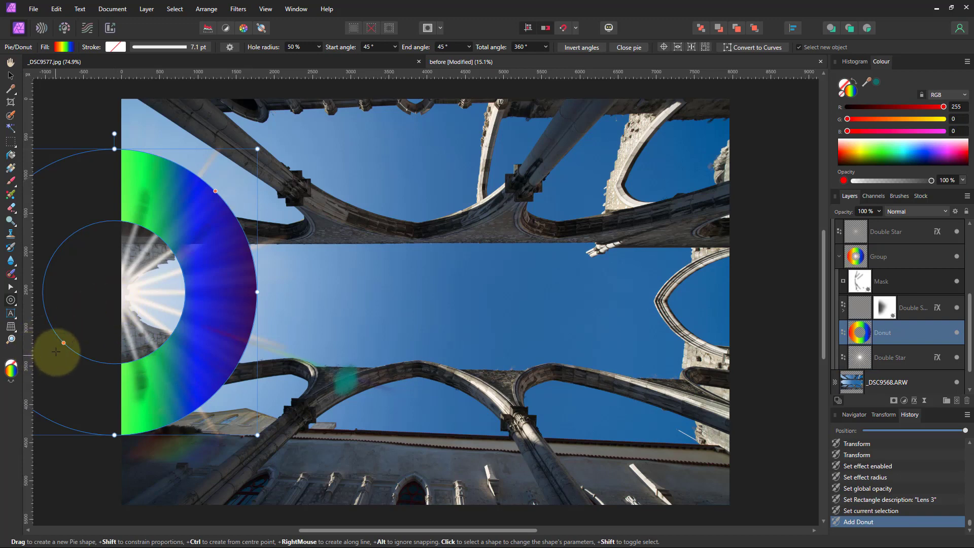
left_click_drag(63, 342, 20, 389)
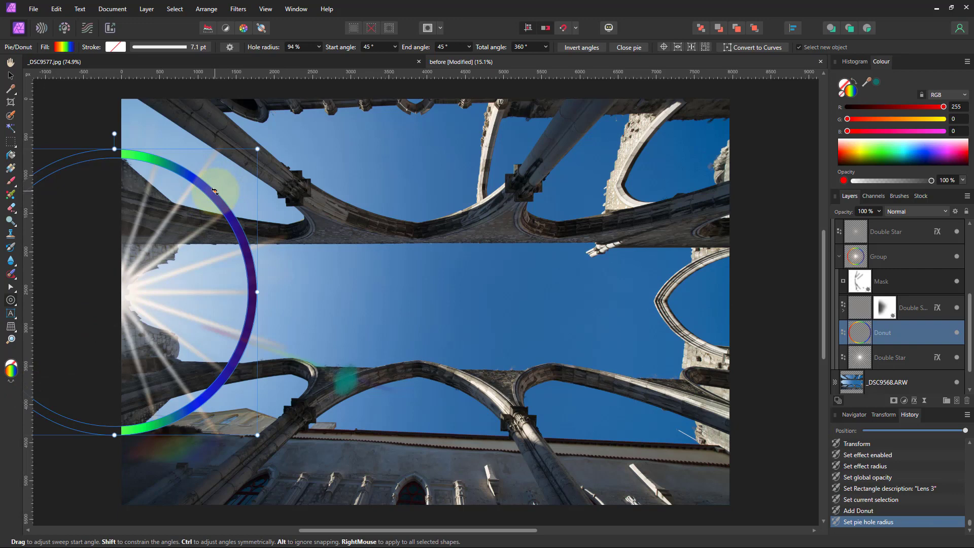
Trim the rainbow ring to an arc from 324.5° to 356.6° and scale it down towards the sun
left_click_drag(214, 191, 235, 373)
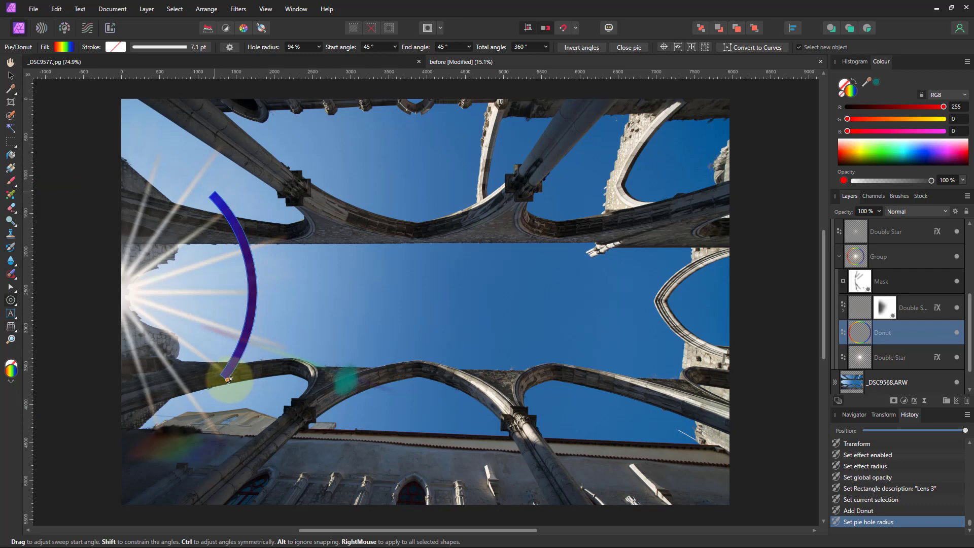
left_click_drag(230, 375, 230, 376)
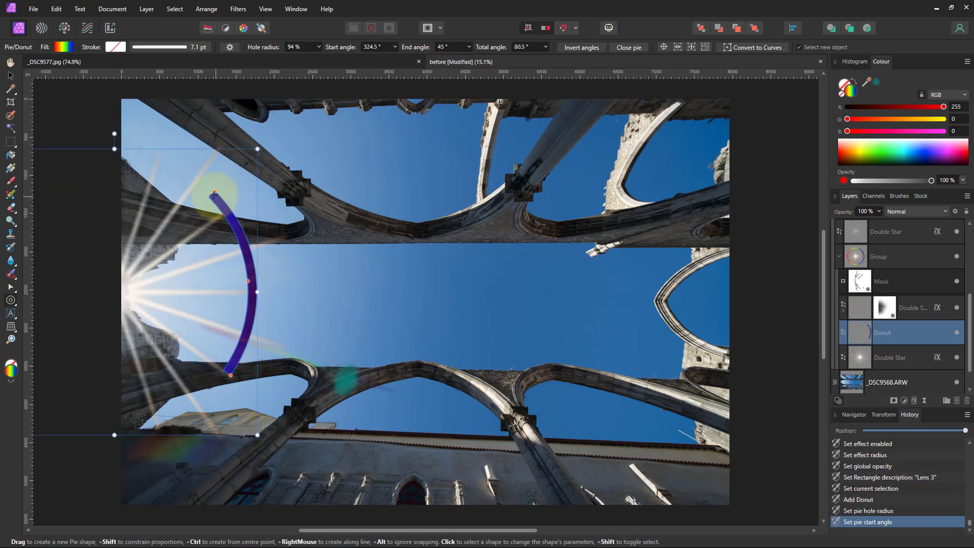
left_click_drag(214, 190, 271, 304)
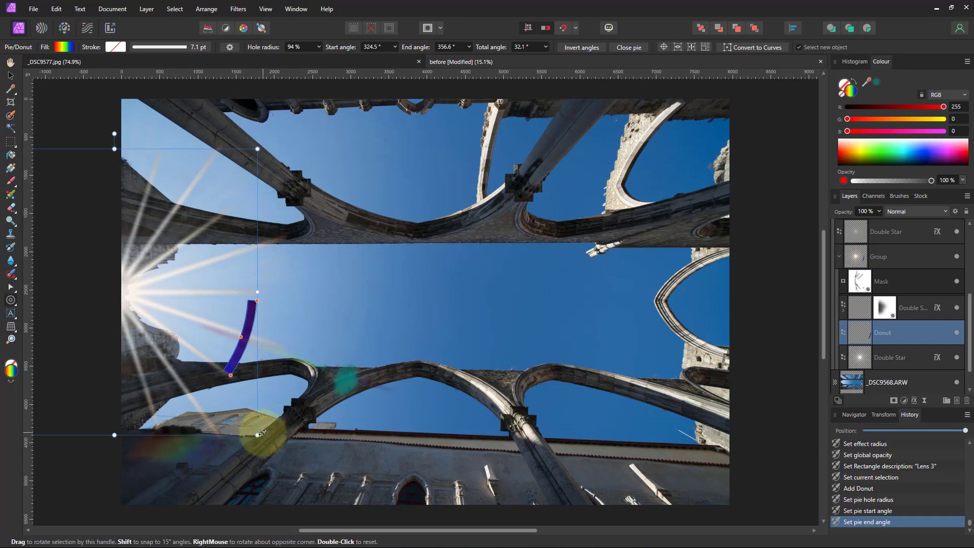
left_click_drag(257, 435, 195, 394)
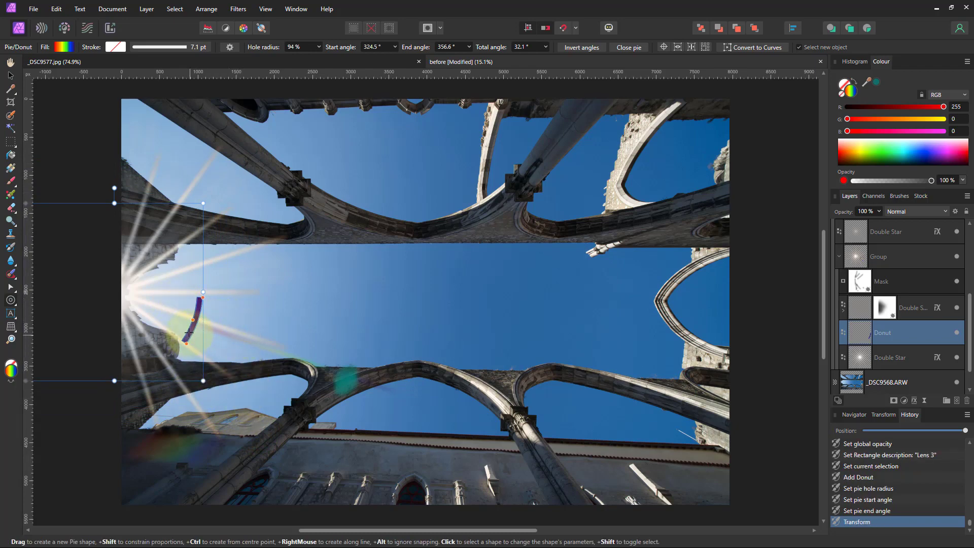
Reposition the arc's linear gradient so it starts beside the sun and runs diagonally through the arc's middle, ending just beyond its outer edge
scroll(153, 325, "up", 2)
scroll(152, 325, "up", 2)
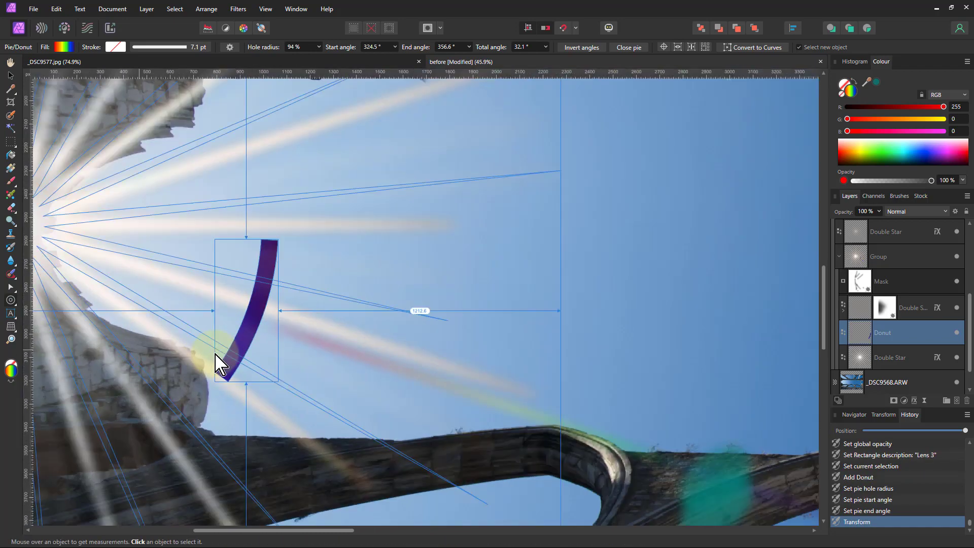
scroll(156, 299, "up", 1)
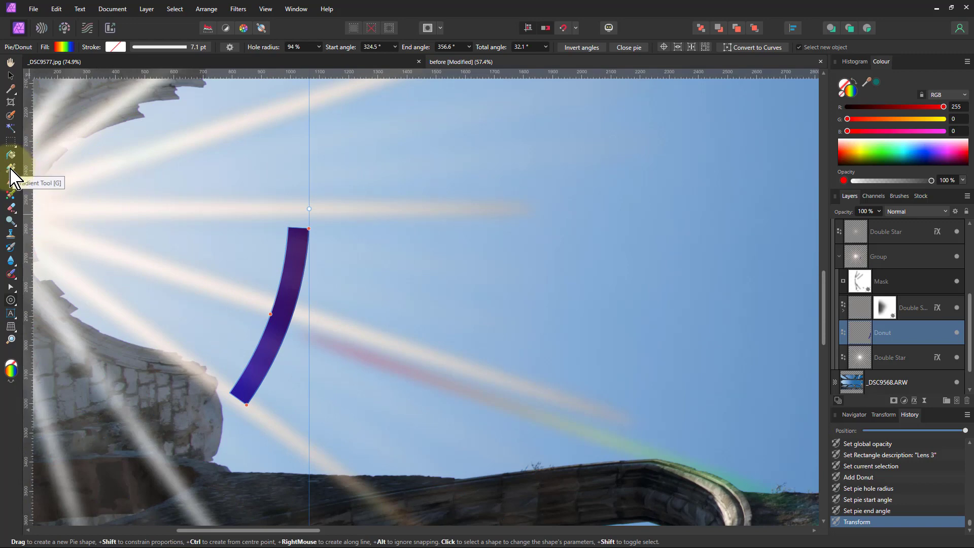
key("g")
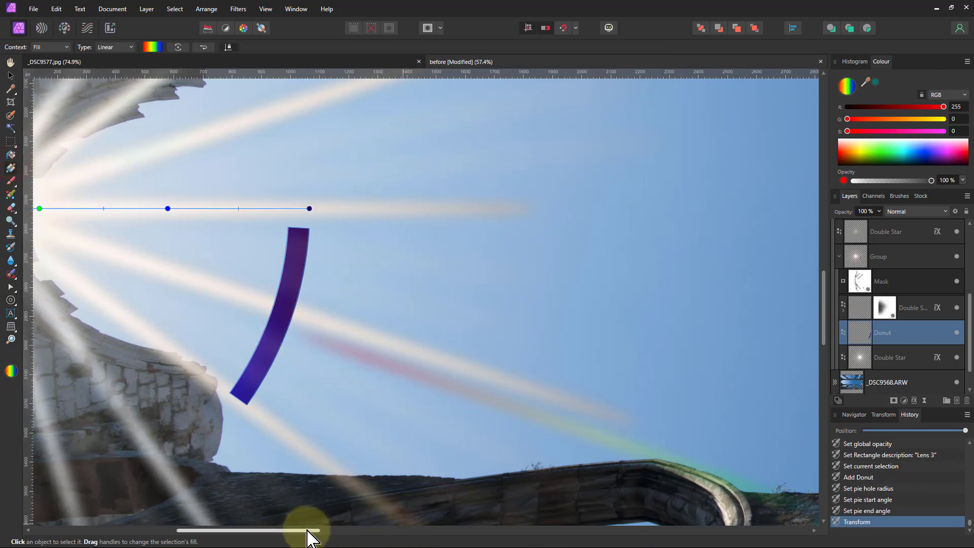
left_click_drag(307, 531, 185, 530)
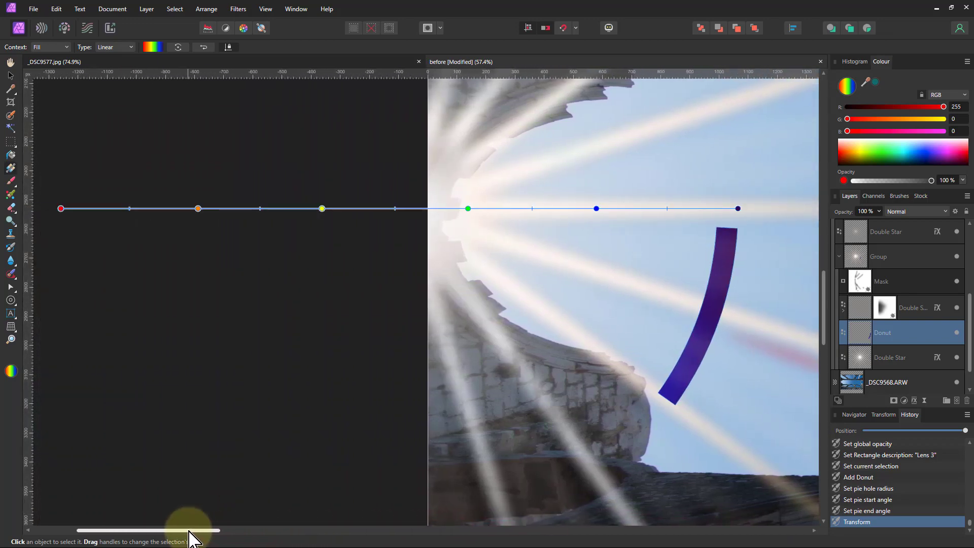
left_click_drag(61, 209, 390, 210)
left_click(737, 209)
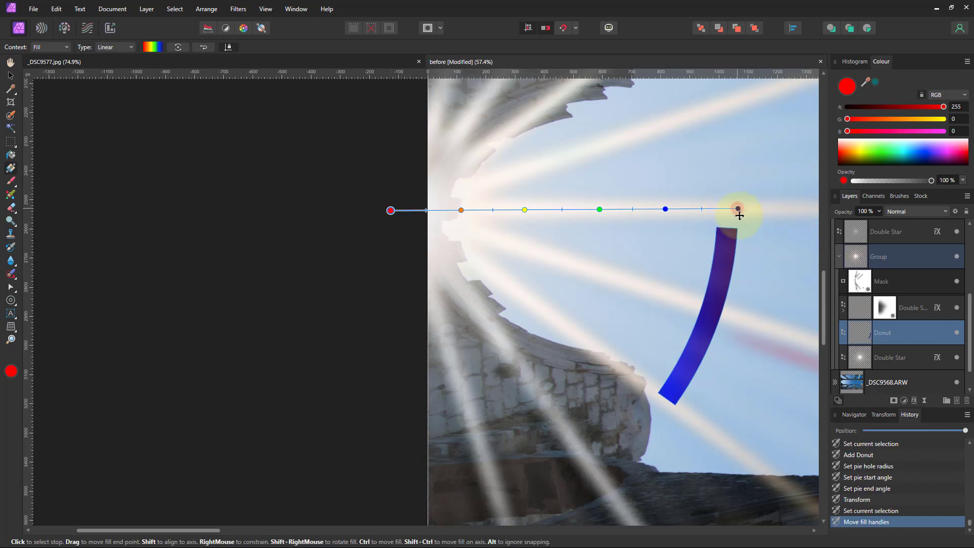
left_click_drag(739, 215, 757, 336)
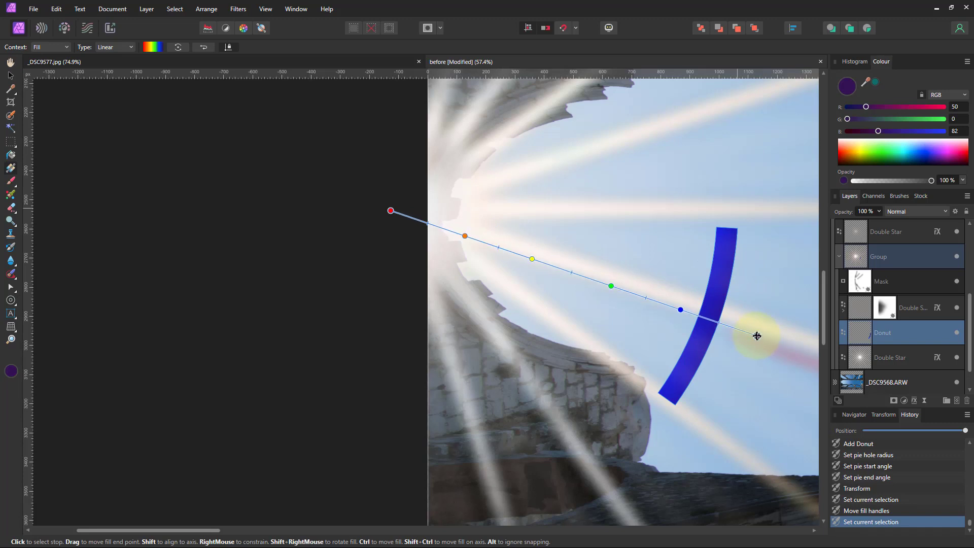
left_click_drag(757, 336, 758, 330)
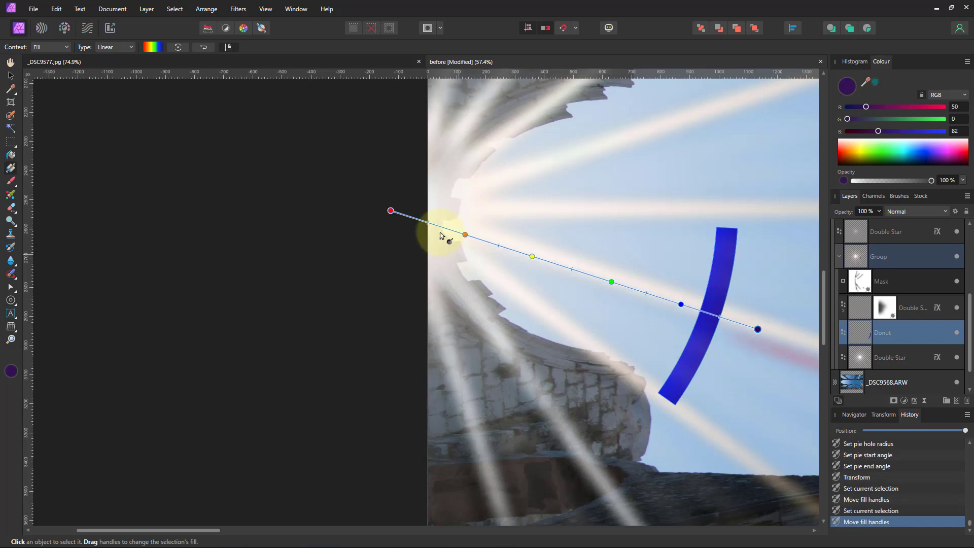
left_click_drag(391, 211, 398, 206)
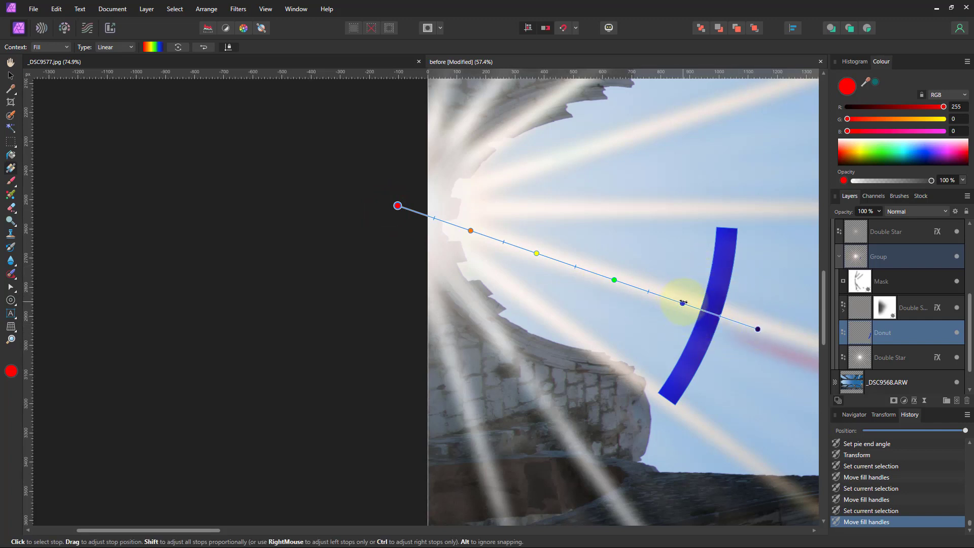
Gather the gradient's blue, green, yellow and orange stops close together across the width of the arc
left_click_drag(684, 303, 716, 314)
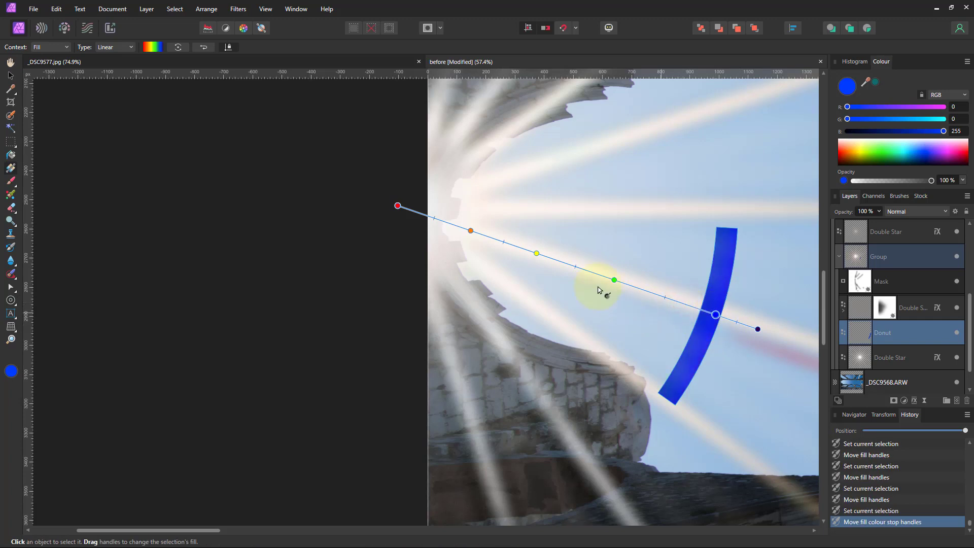
left_click_drag(615, 281, 711, 315)
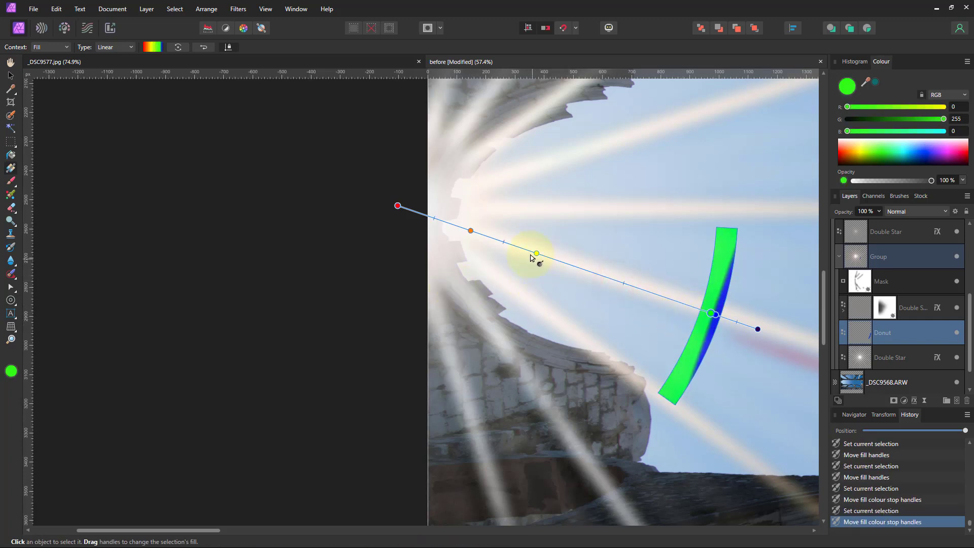
left_click_drag(537, 254, 701, 328)
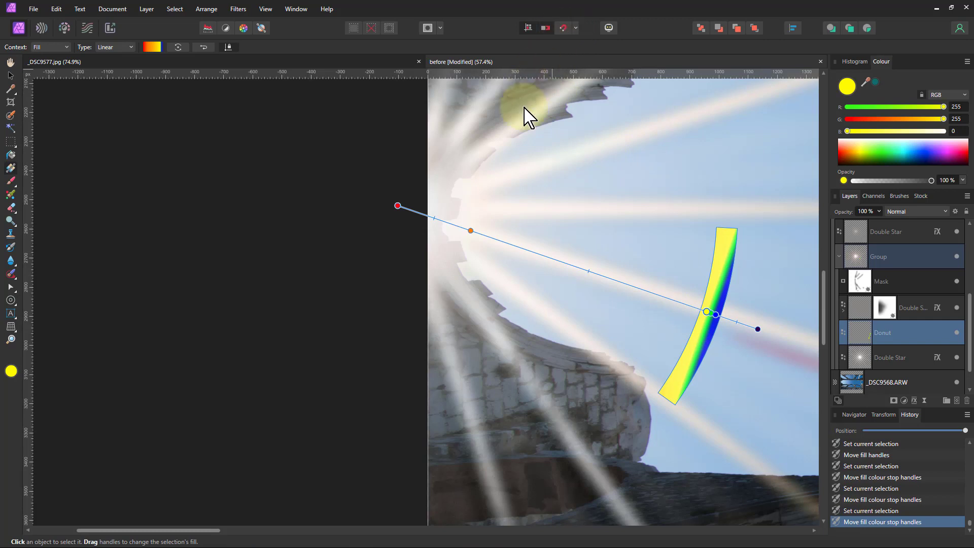
left_click_drag(471, 231, 701, 317)
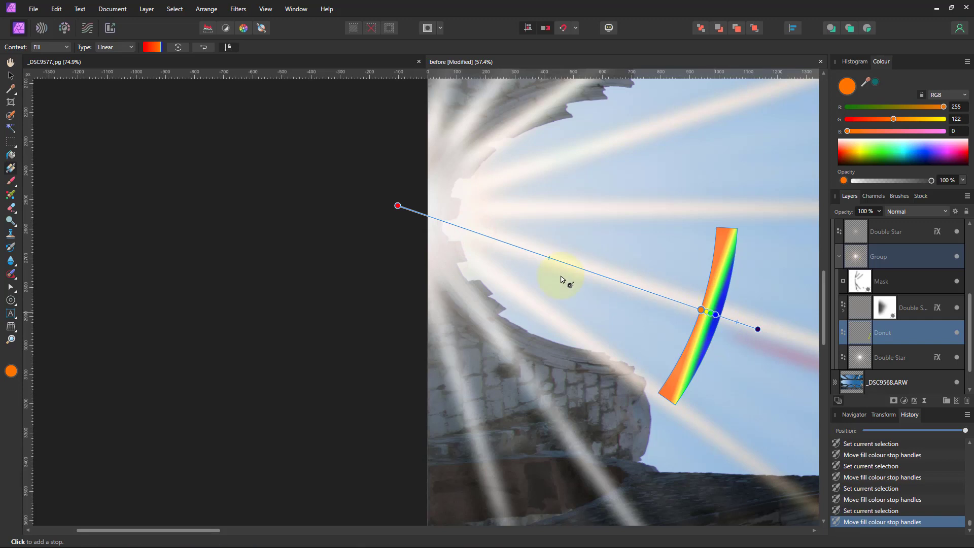
Add a red stop at the arc's inner edge and a dark blue one at its outer edge, and respace the blue and green stops
left_click(408, 209)
left_click(616, 281)
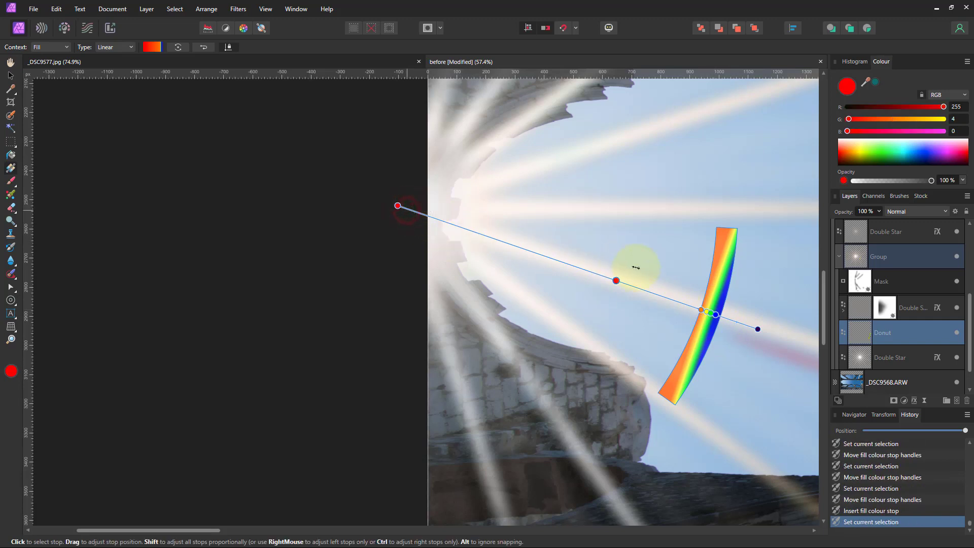
left_click_drag(687, 316, 724, 326)
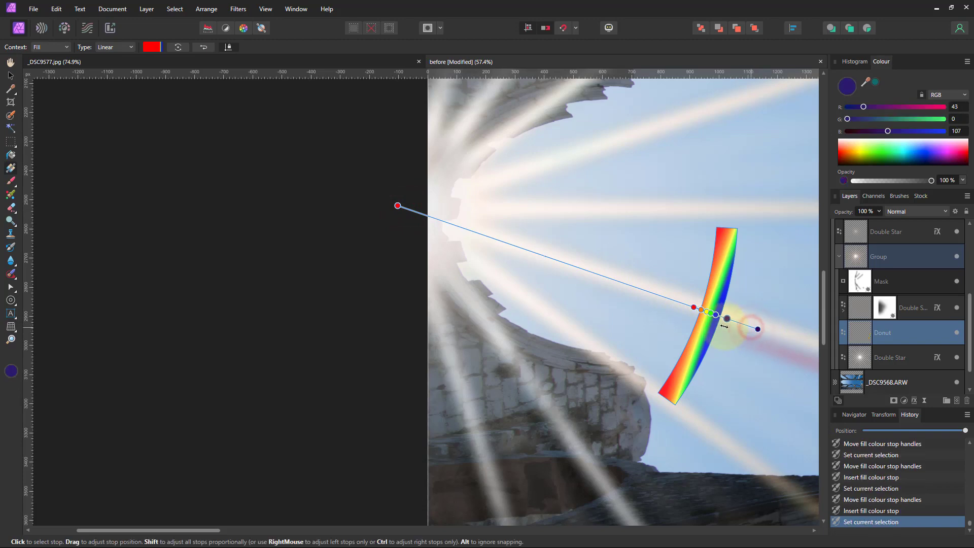
scroll(723, 324, "up", 5)
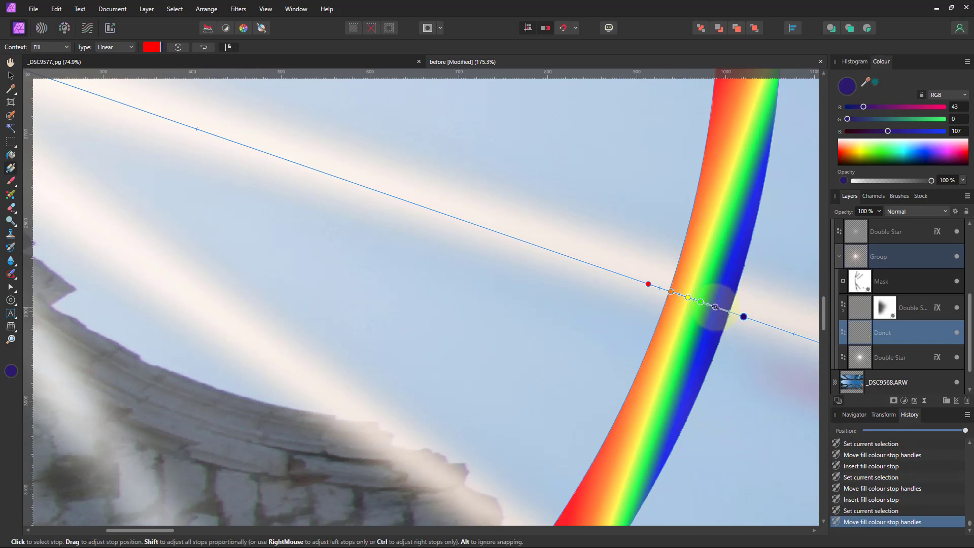
left_click(721, 308)
mouse_move(721, 308)
left_mouse_down()
mouse_move(737, 316)
mouse_move(706, 303)
left_mouse_up()
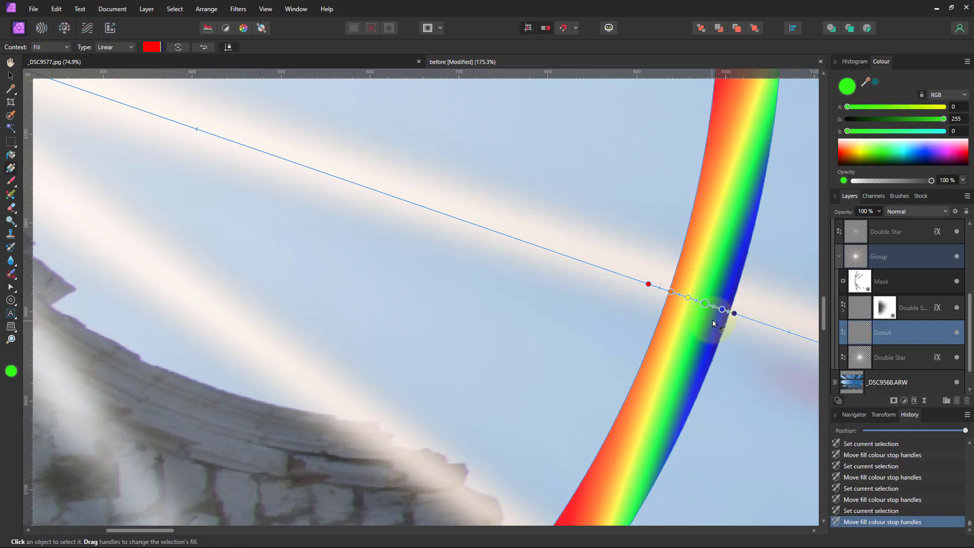
Change the arc's gradient type to Radial and fine-tune the yellow, green, orange and red stops into even rainbow bands
left_click(113, 47)
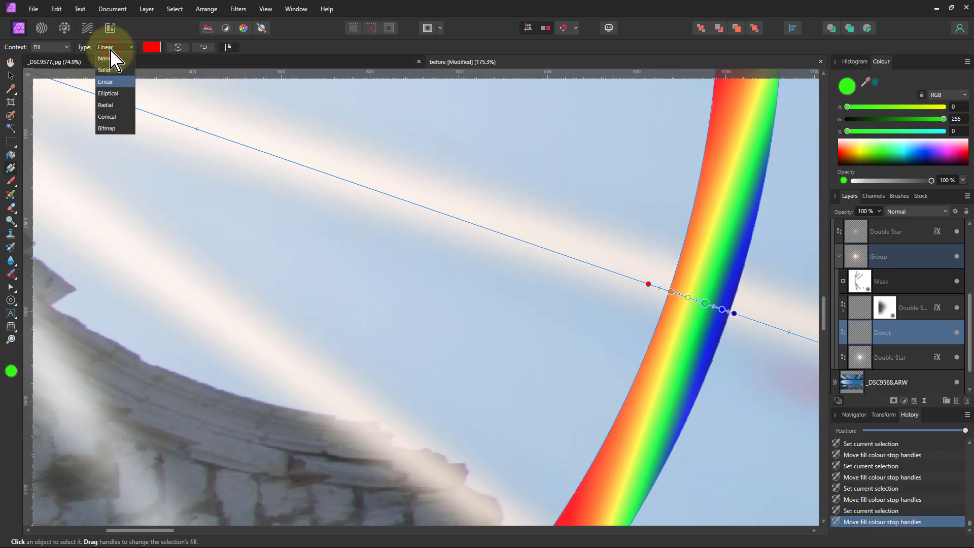
left_click(106, 106)
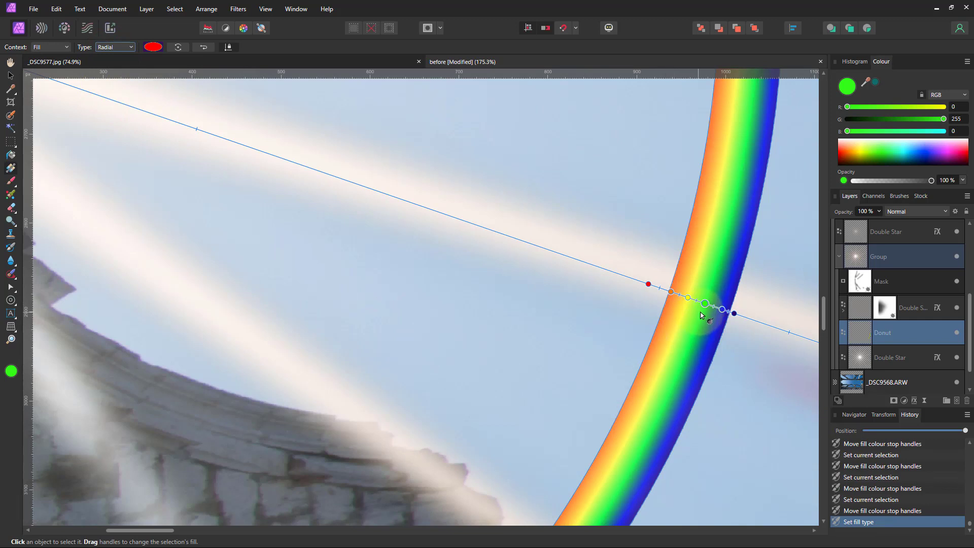
left_click_drag(706, 304, 698, 301)
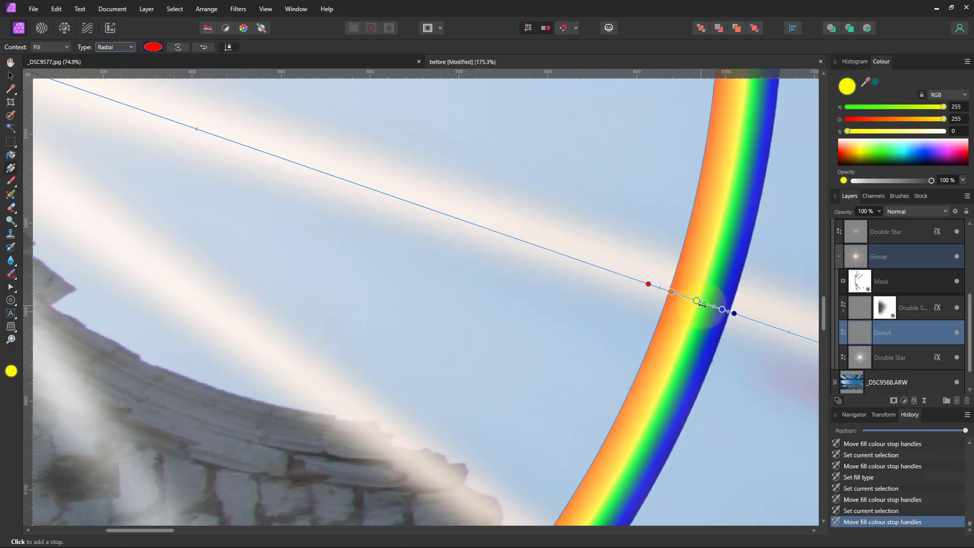
left_click(708, 305)
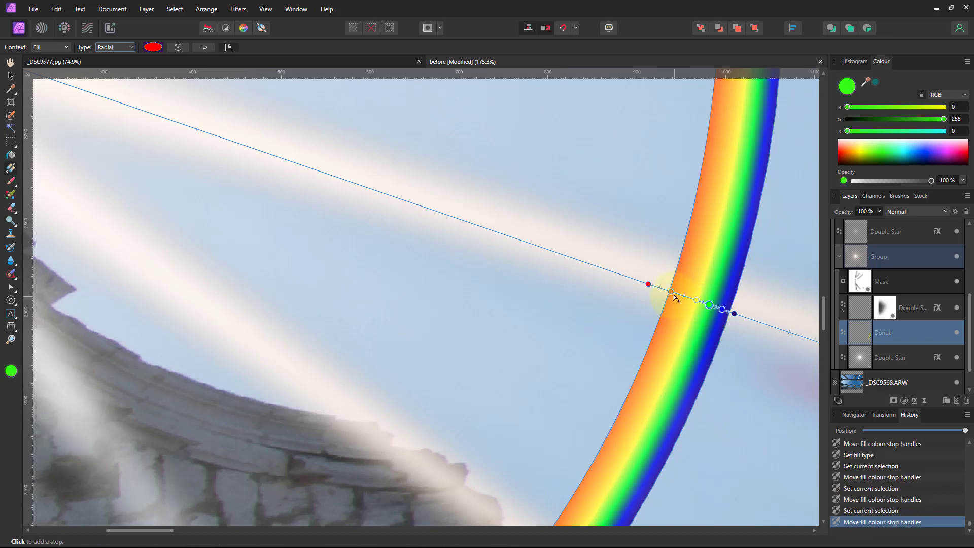
mouse_move(671, 293)
left_mouse_down()
mouse_move(684, 297)
mouse_move(663, 289)
mouse_move(671, 293)
left_mouse_up()
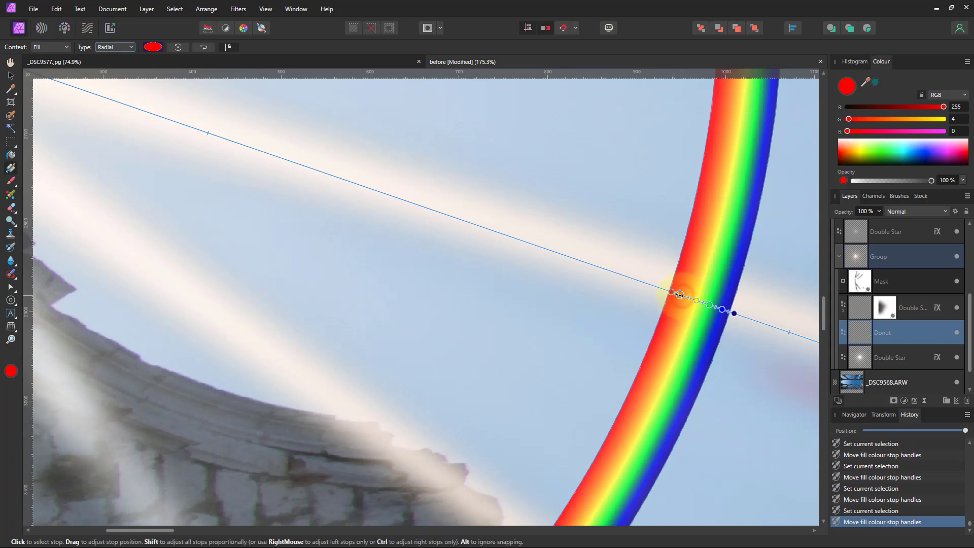
left_click(680, 295)
left_click(693, 299)
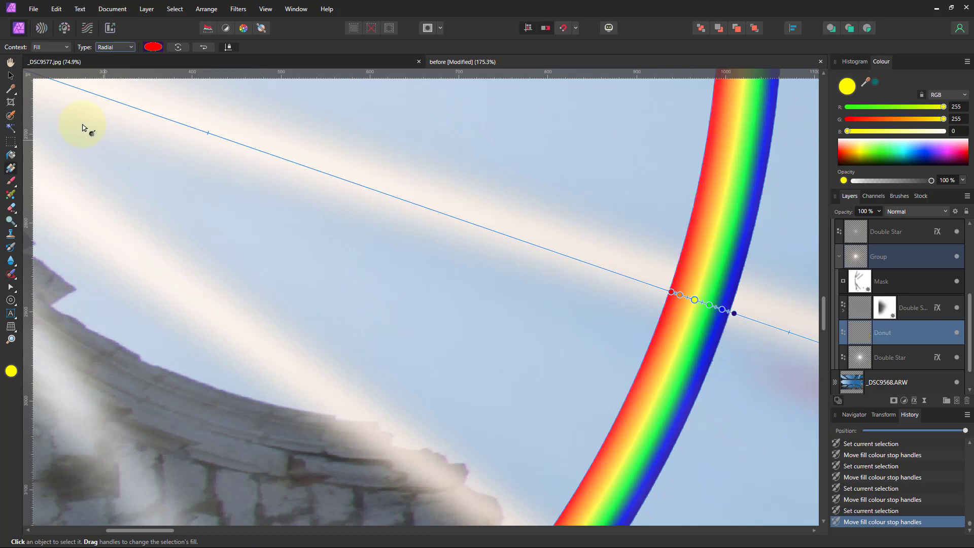
Move the rainbow arc's Donut layer out of the Sunburst group to just below Lens 3, collapse the group, and rename the layer Lens 4
left_click(11, 76)
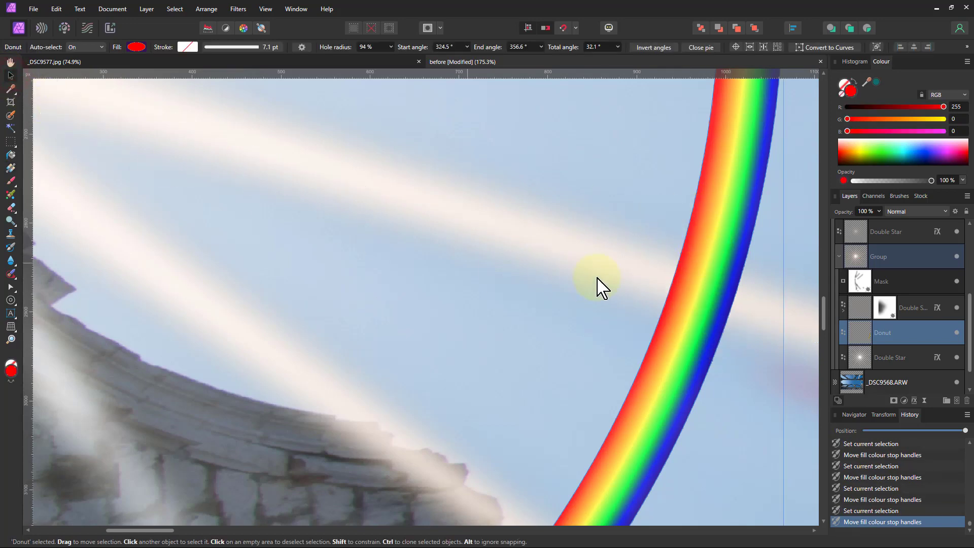
left_click(682, 294)
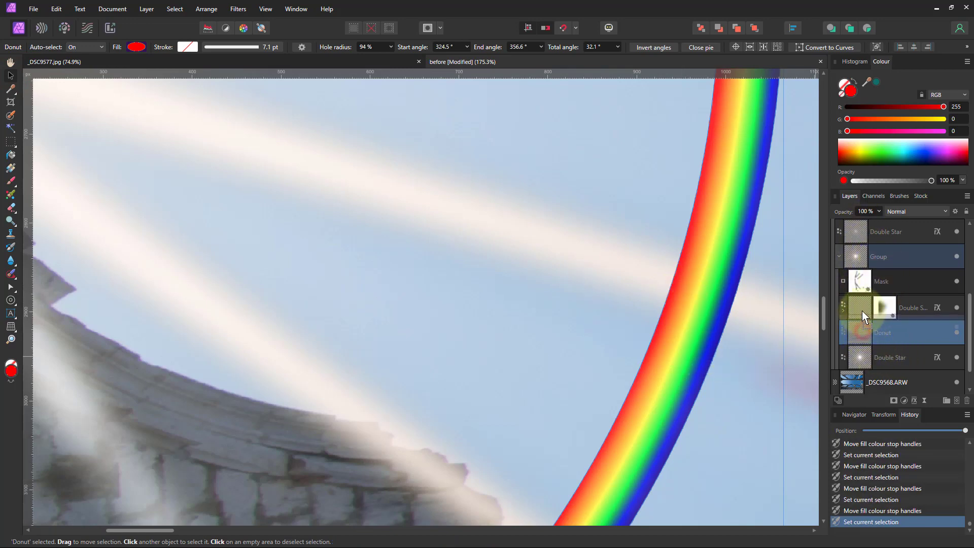
scroll(862, 311, "up", 4)
left_click_drag(861, 218, 877, 297)
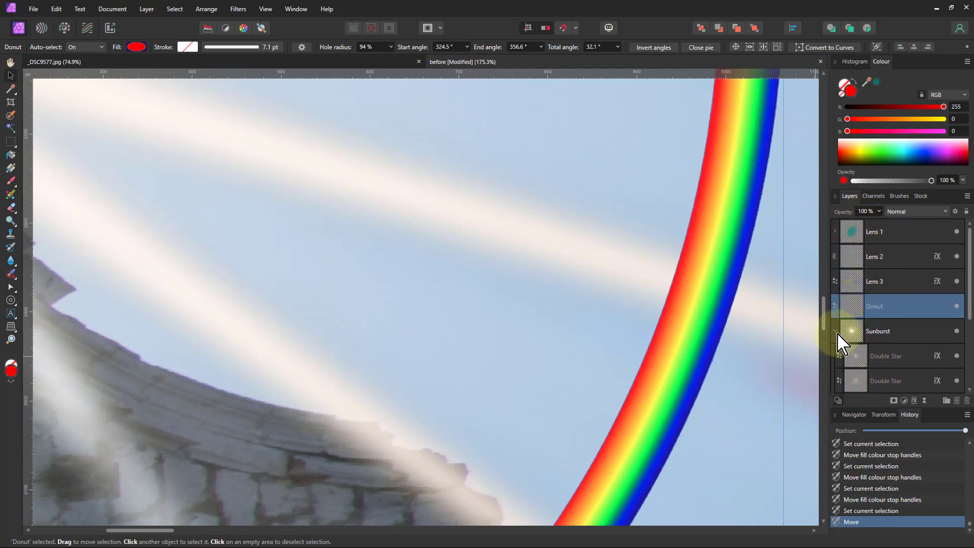
left_click(836, 331)
double_click(889, 307)
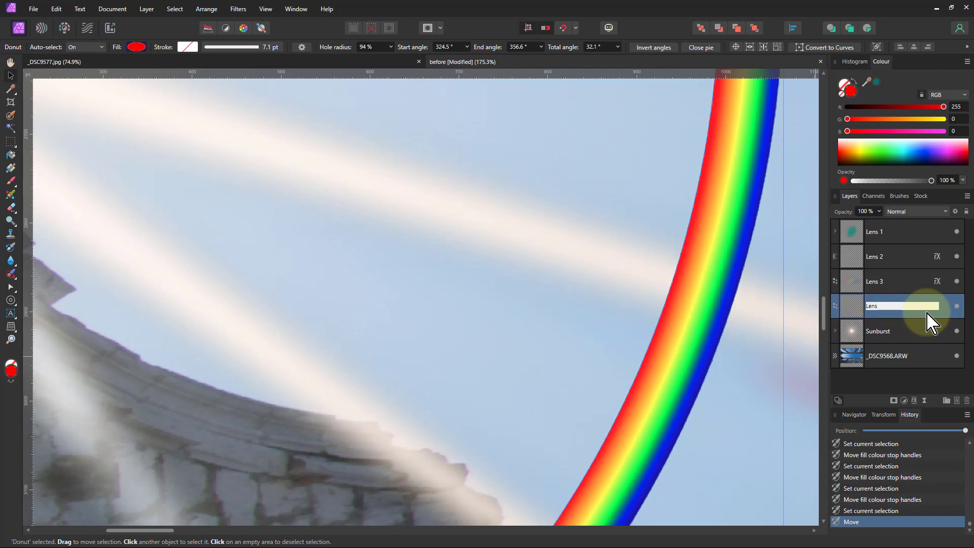
key("Return")
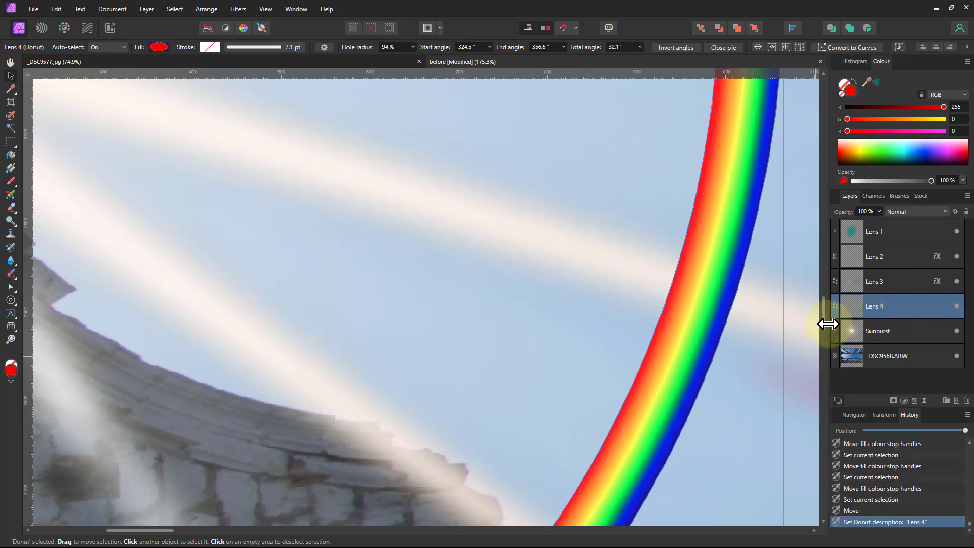
Apply a Gaussian Blur layer effect with a radius of about 11.2 px to the Lens 4 arc
left_click(915, 400)
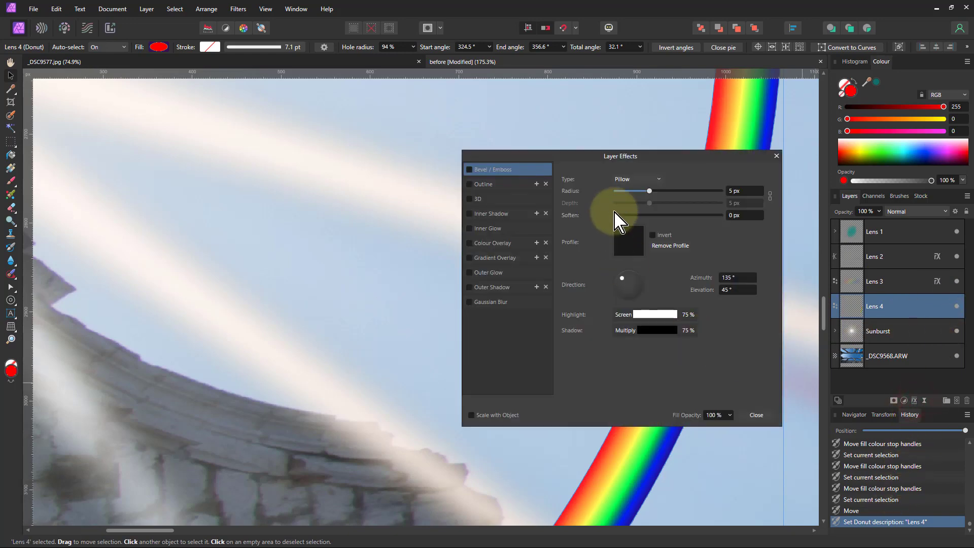
left_click(500, 302)
left_click(469, 302)
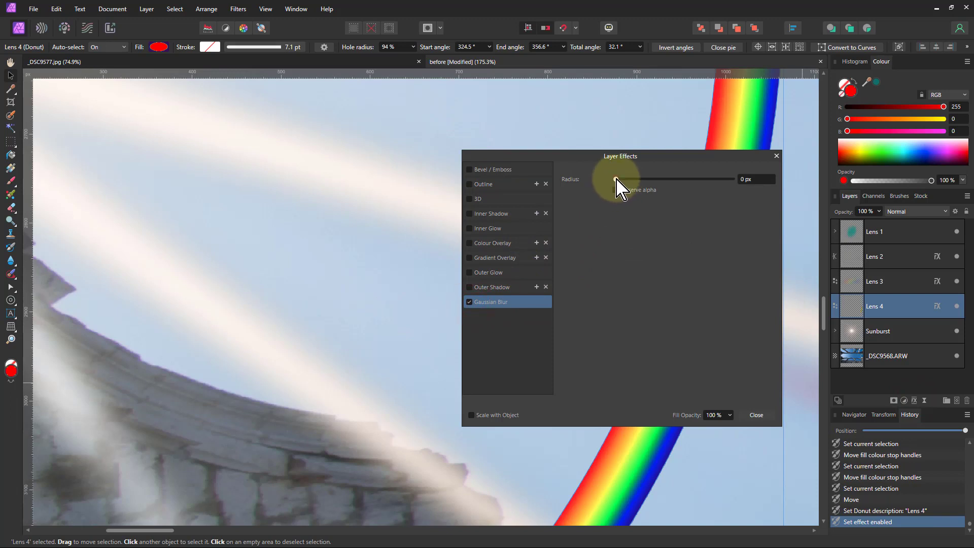
left_click_drag(616, 180, 669, 180)
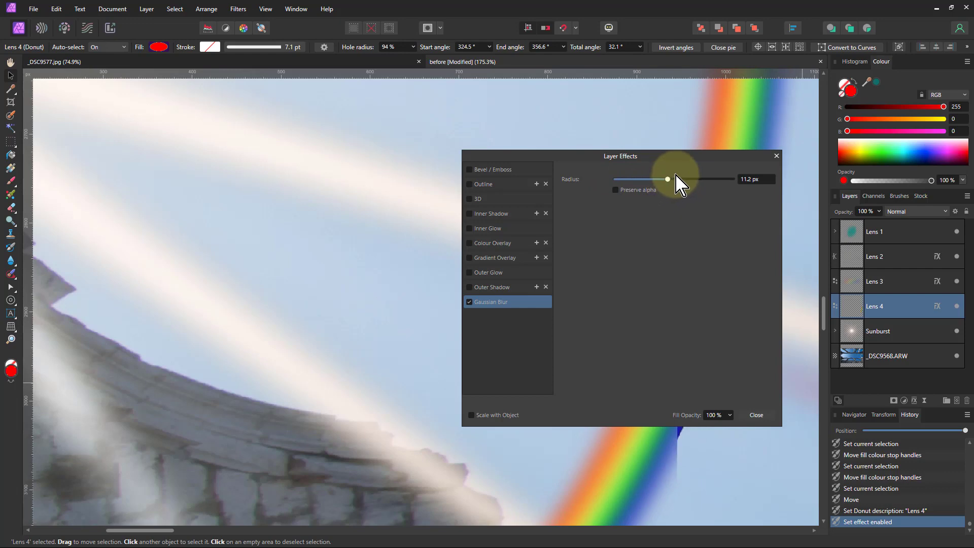
left_click(776, 156)
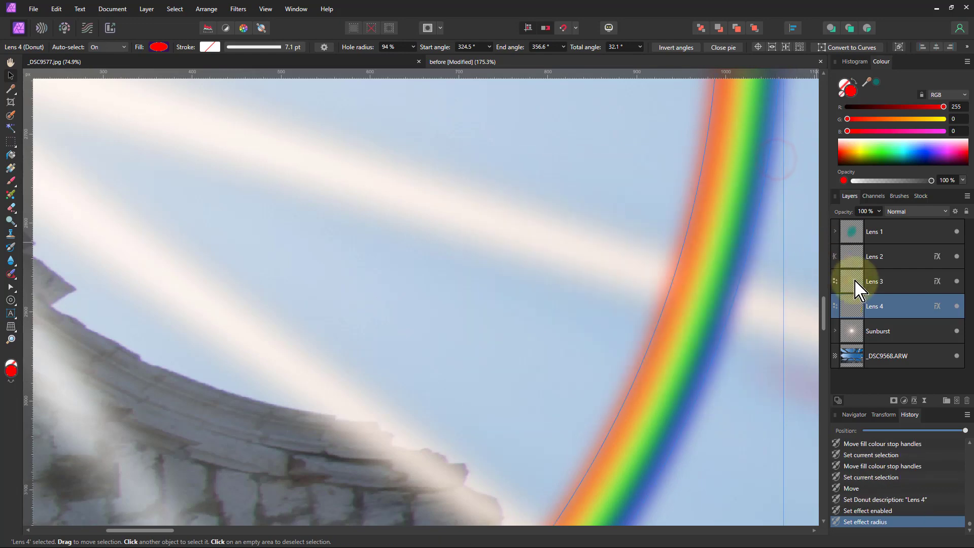
Lower the Lens 4 layer's opacity to 19%, judging the arc's strength against the whole photo without selection outlines
left_click(882, 213)
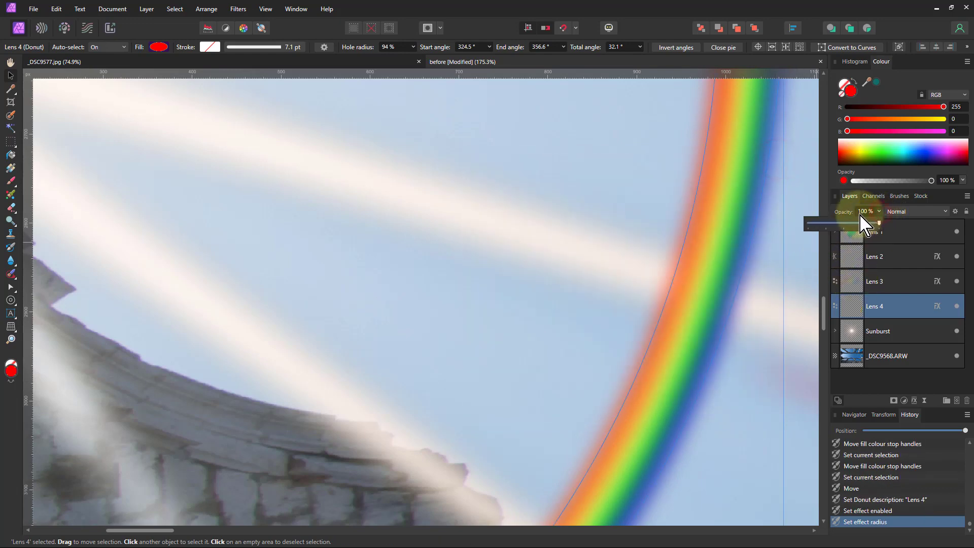
left_click(880, 223)
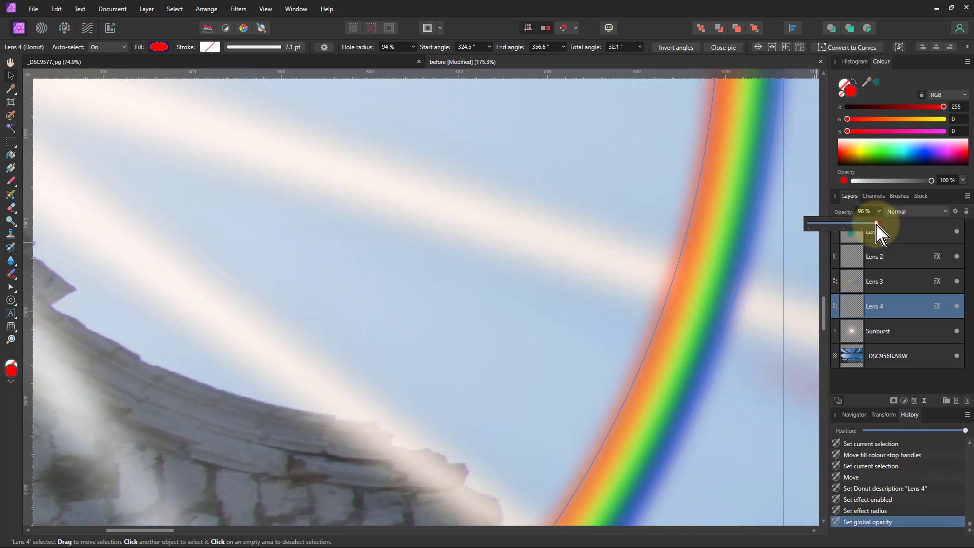
left_click_drag(877, 223, 833, 224)
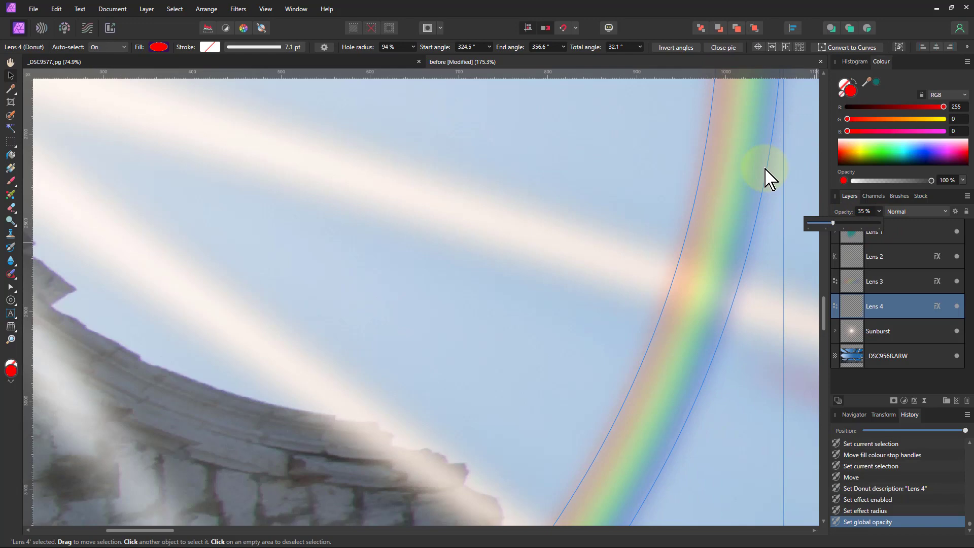
key("ctrl+0")
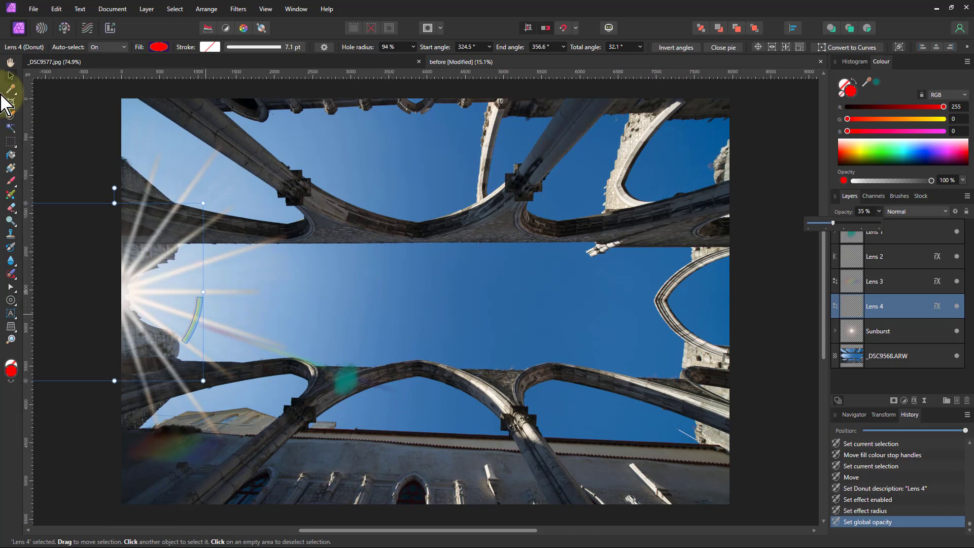
left_click(11, 64)
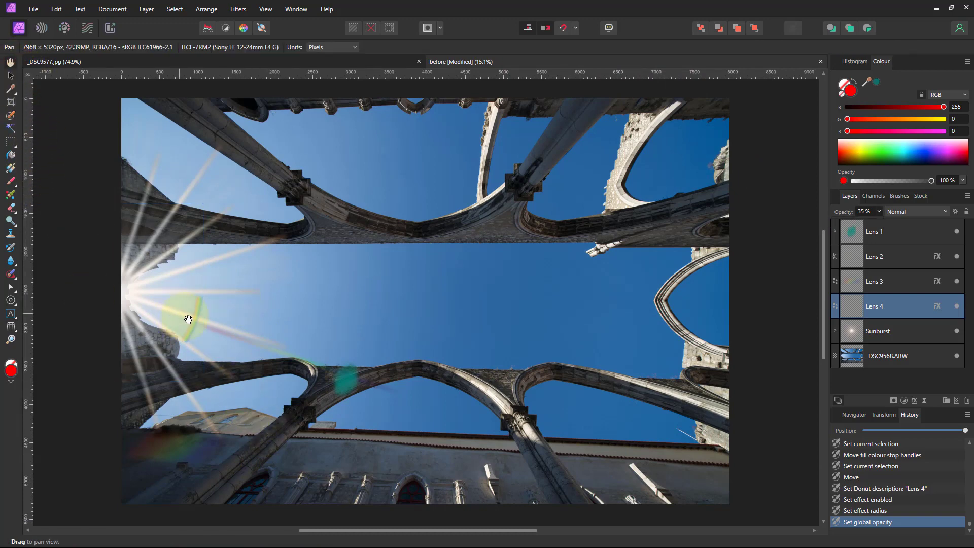
left_click(880, 213)
left_click_drag(878, 222, 869, 227)
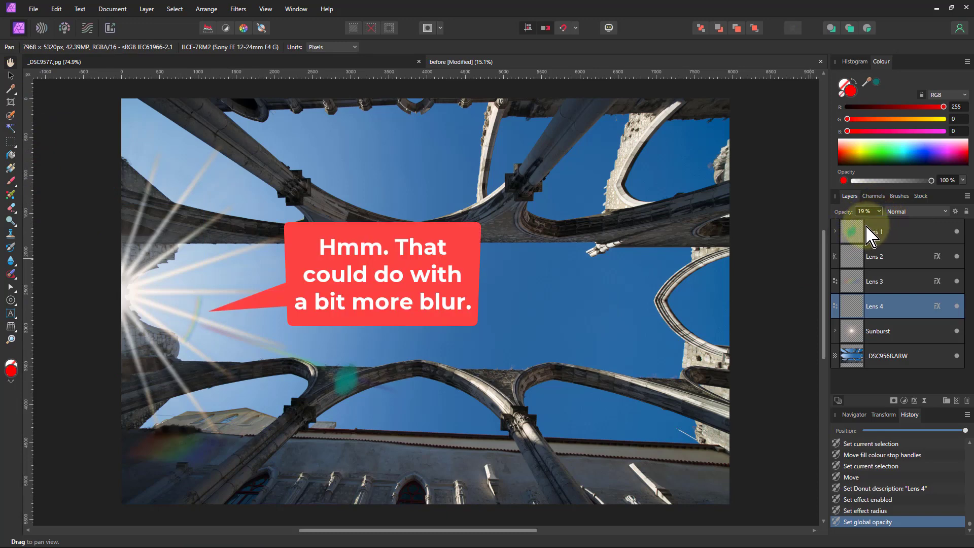
left_click_drag(183, 321, 554, 400)
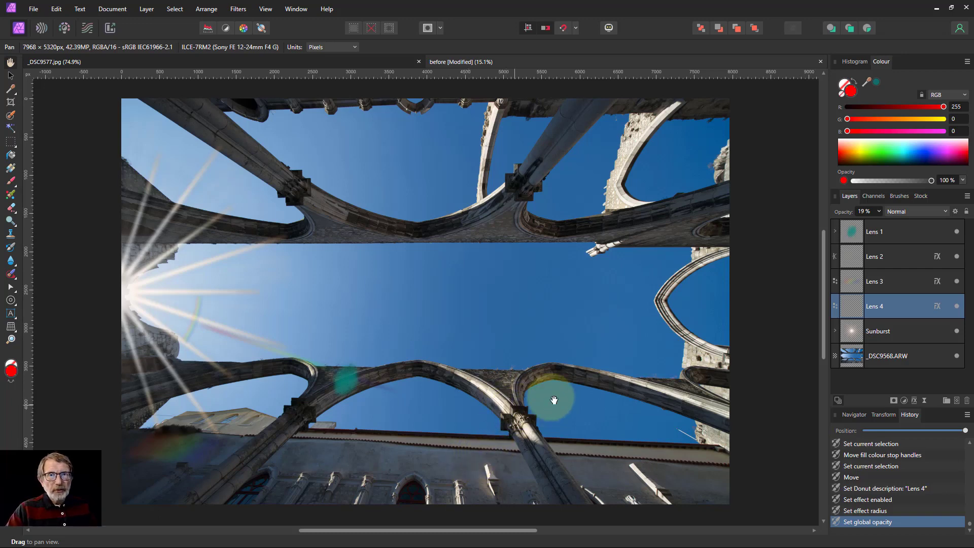